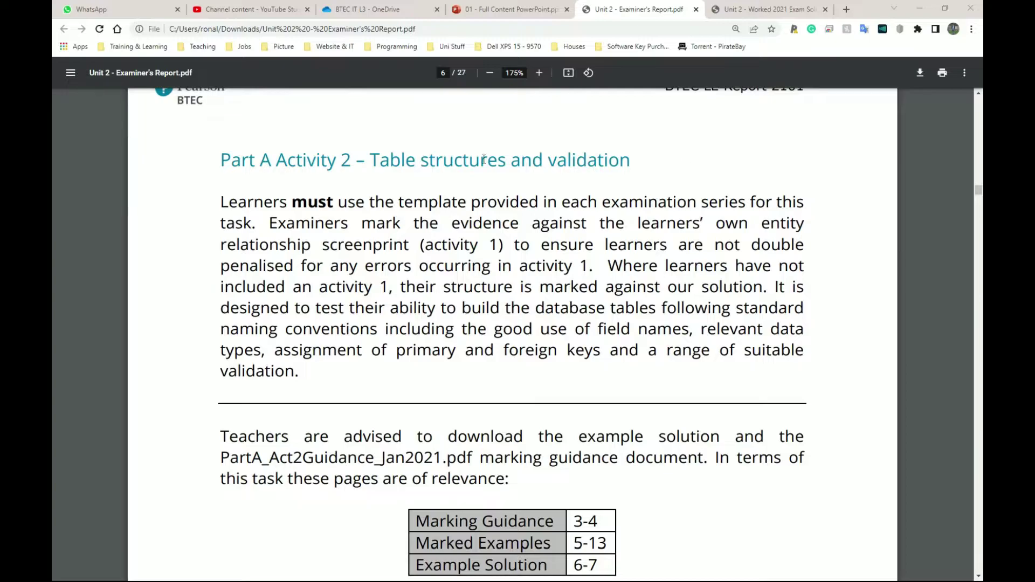
# - Read the Part A Activity 2 section of the examiner's report, including the guidance page references and the tblExhibition example screenprint
pyautogui.moveTo(396, 163); pyautogui.dragTo(625, 161)
pyautogui.scroll(-3, 609, 148)
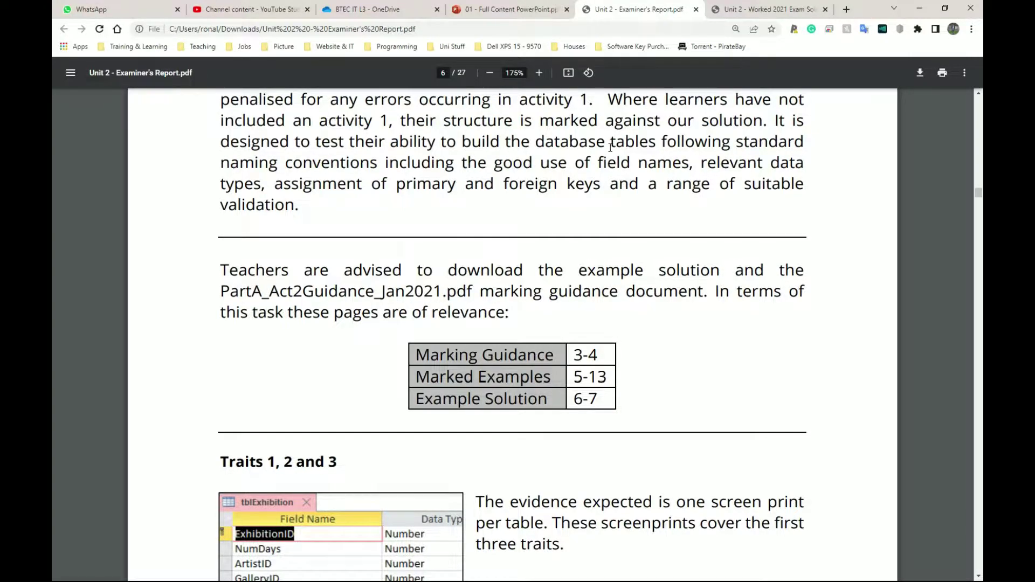
pyautogui.scroll(-2, 457, 322)
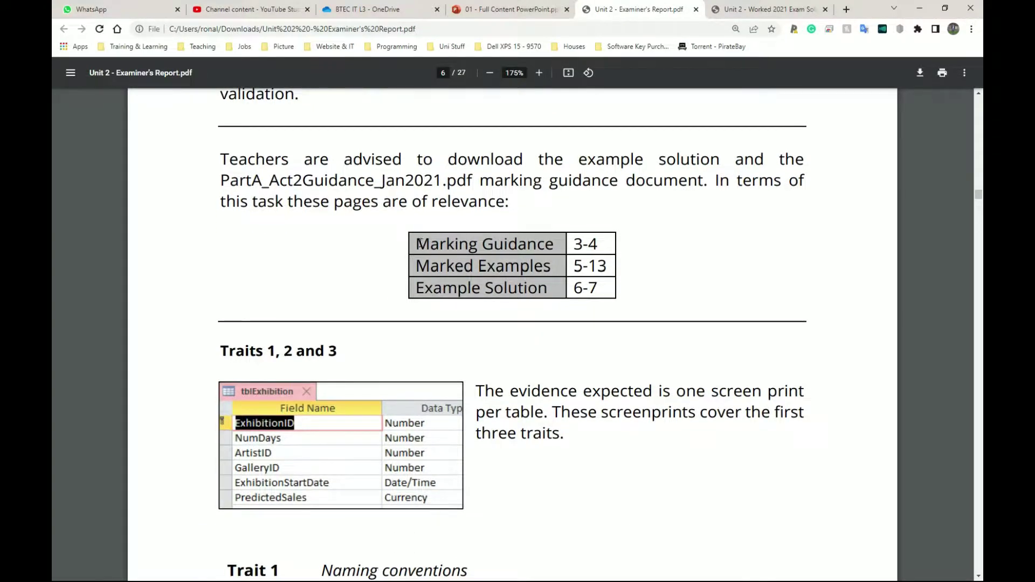
pyautogui.moveTo(418, 242); pyautogui.dragTo(545, 288)
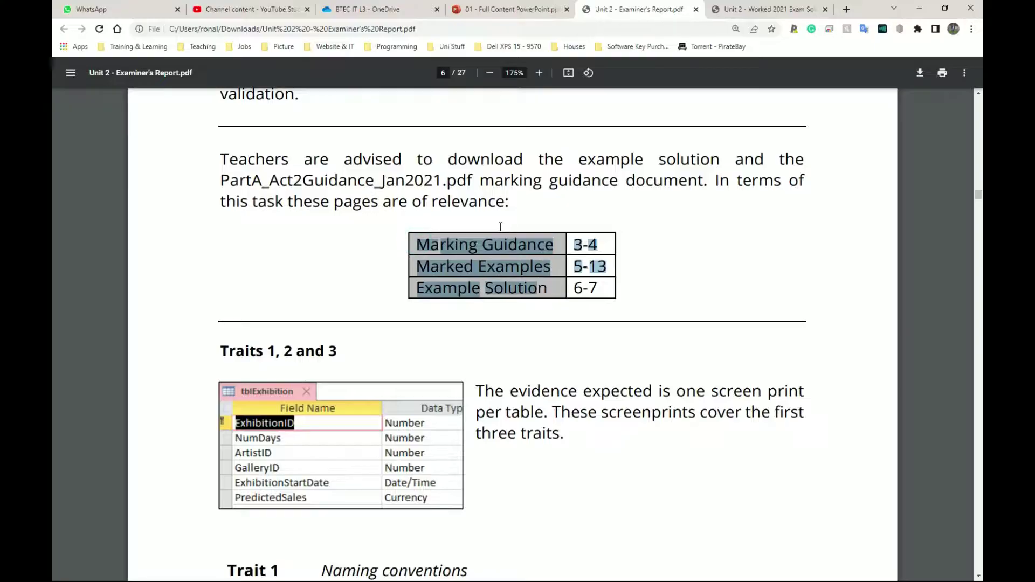
pyautogui.scroll(-2, 501, 229)
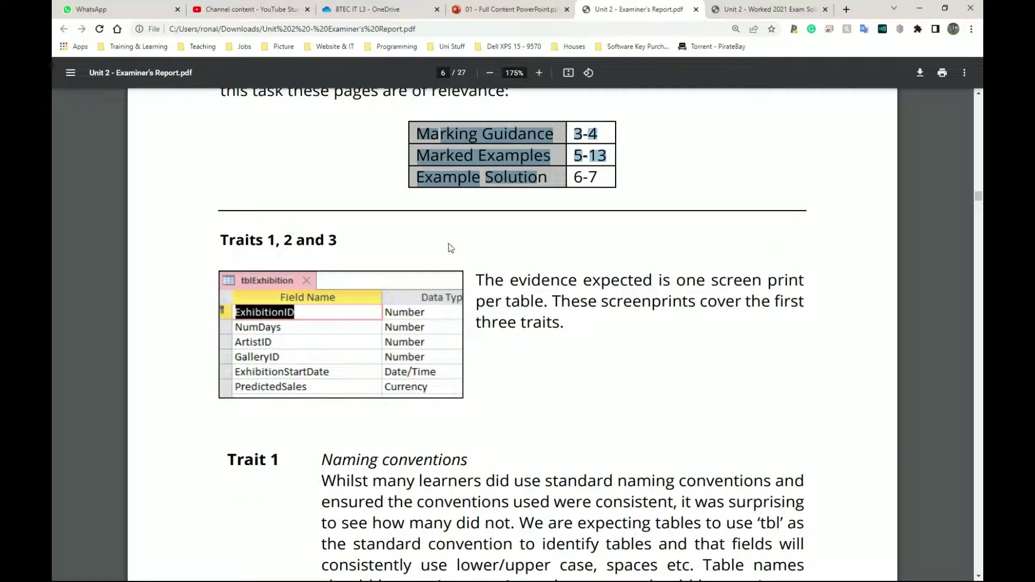
pyautogui.scroll(-2, 451, 248)
pyautogui.moveTo(320, 349); pyautogui.dragTo(483, 351)
pyautogui.click(313, 288)
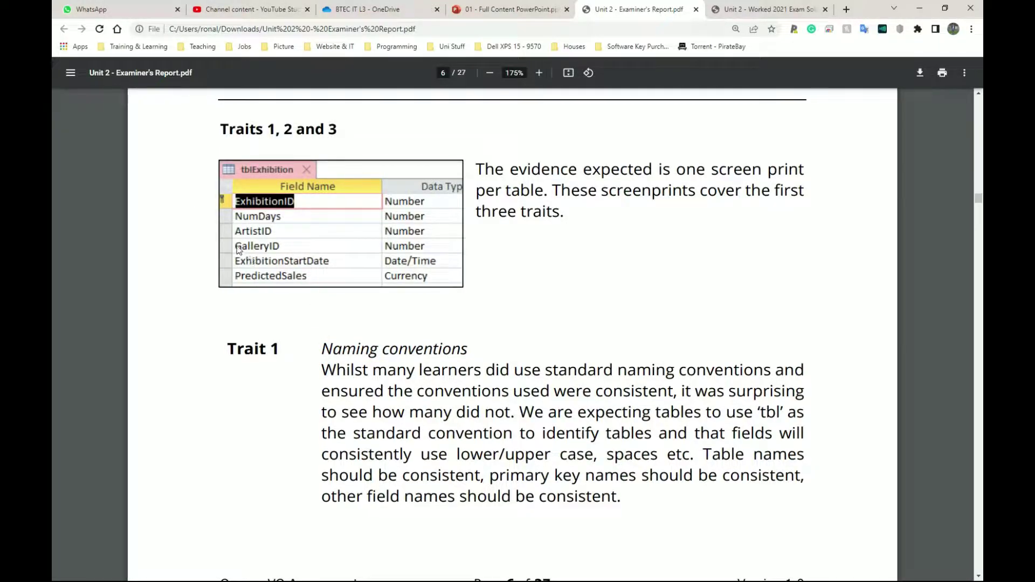
pyautogui.scroll(3, 240, 241)
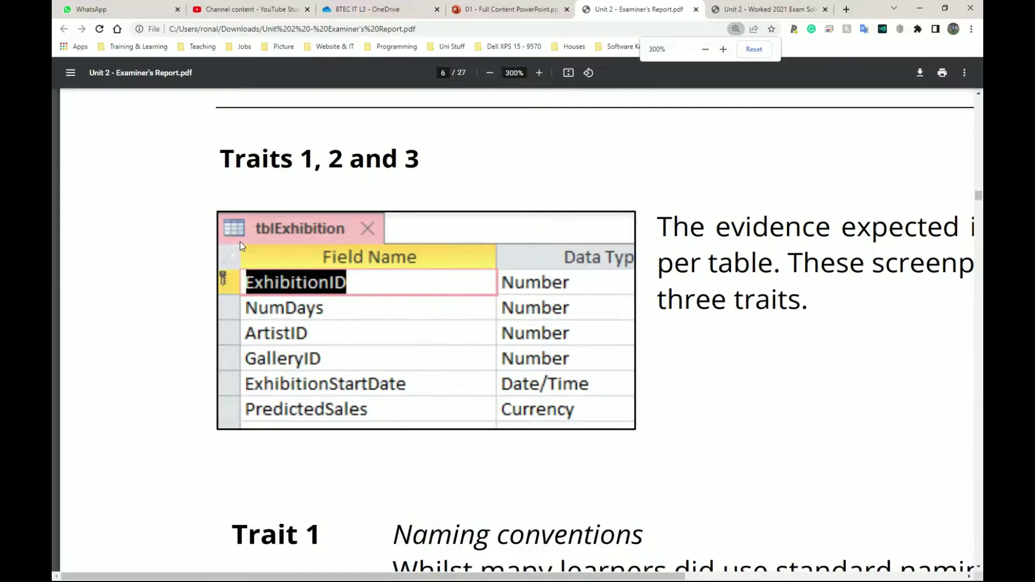
pyautogui.click(342, 340)
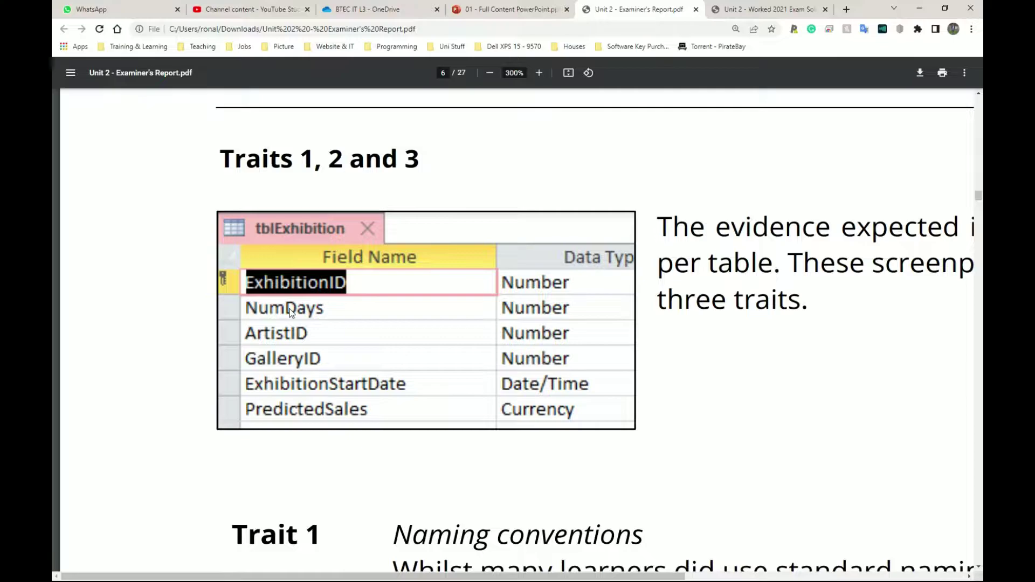
# - Review the report's comments on Trait 1 naming conventions, Trait 2 keys and Trait 3 data types
pyautogui.scroll(-5, 345, 283)
pyautogui.hotkey('ctrl', '-')
pyautogui.hotkey('ctrl', '-')
pyautogui.hotkey('ctrl', '-')
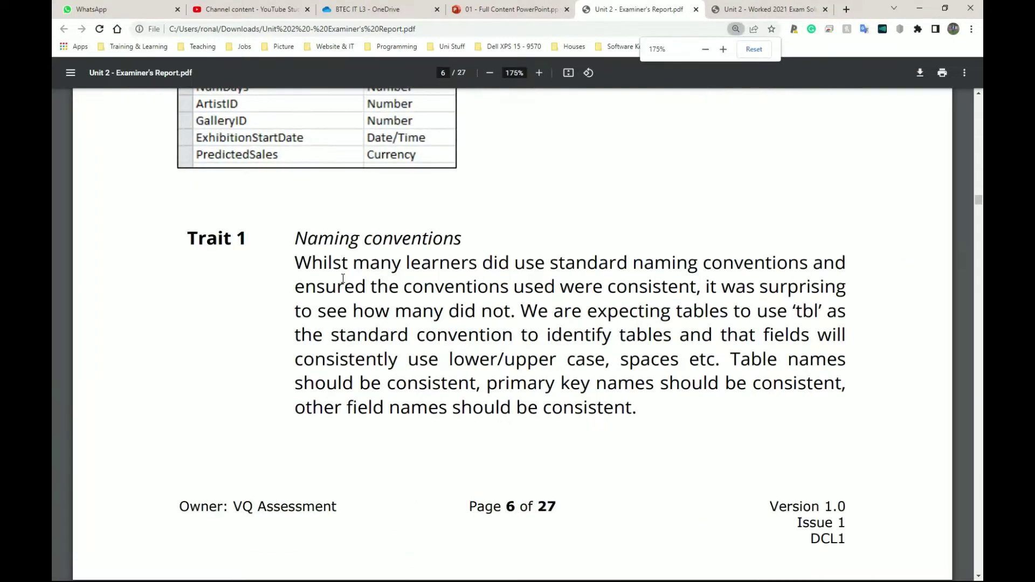
pyautogui.scroll(-6, 342, 278)
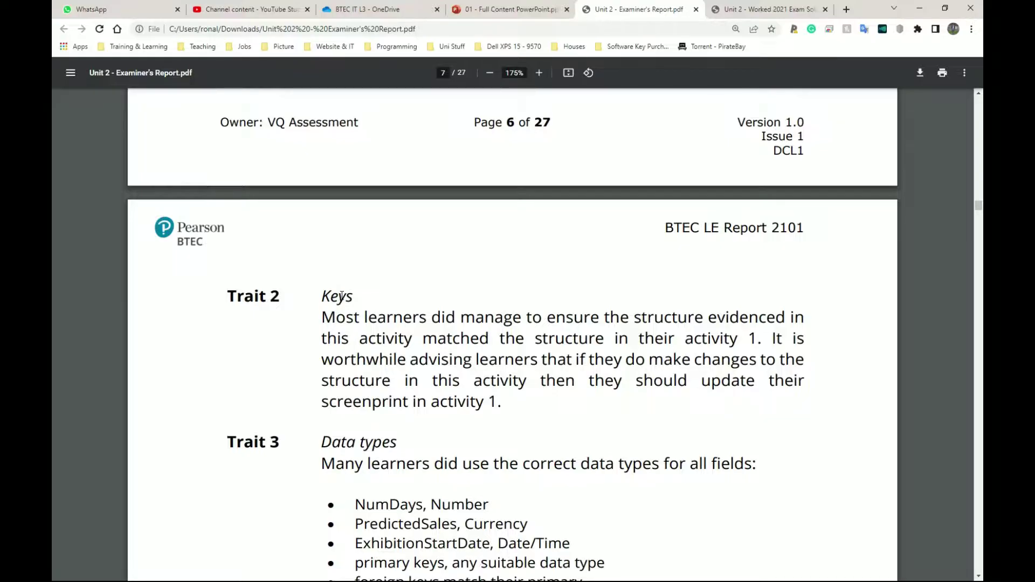
pyautogui.scroll(-3, 340, 294)
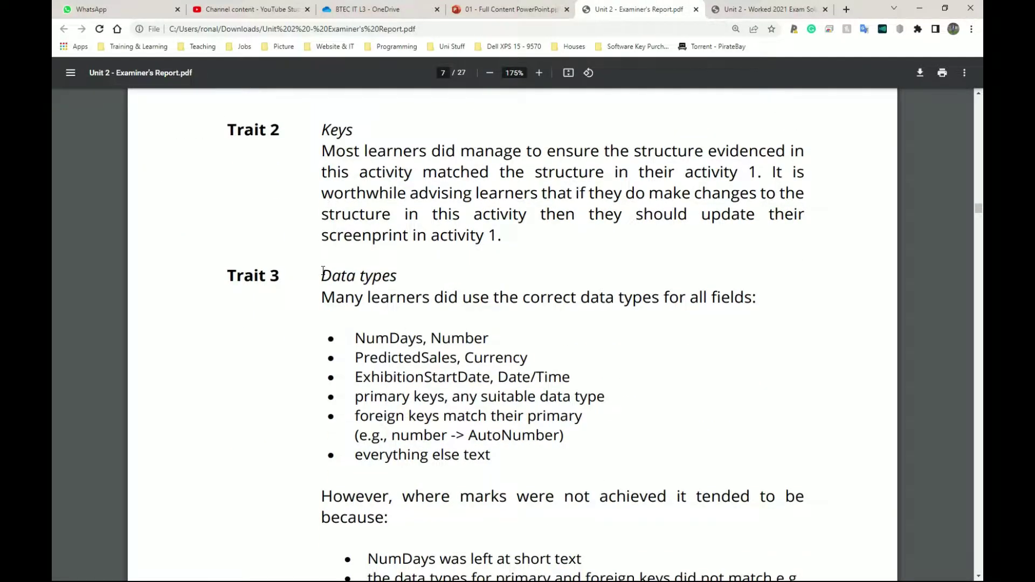
pyautogui.click(503, 459)
# - Review the Trait 4 validation requirements in the report, including the presence check and length check examples
pyautogui.scroll(-6, 366, 345)
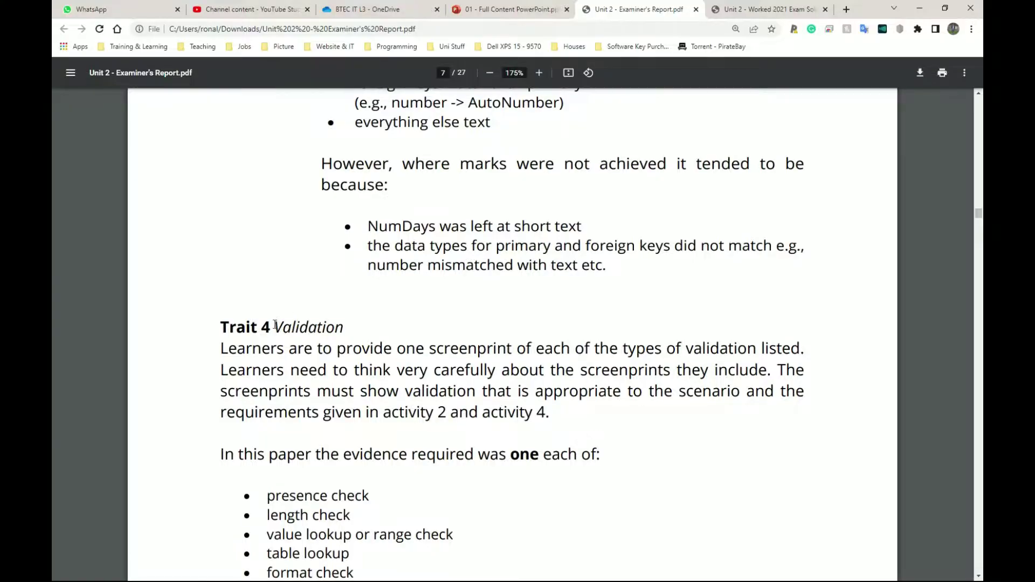
pyautogui.doubleClick(275, 326)
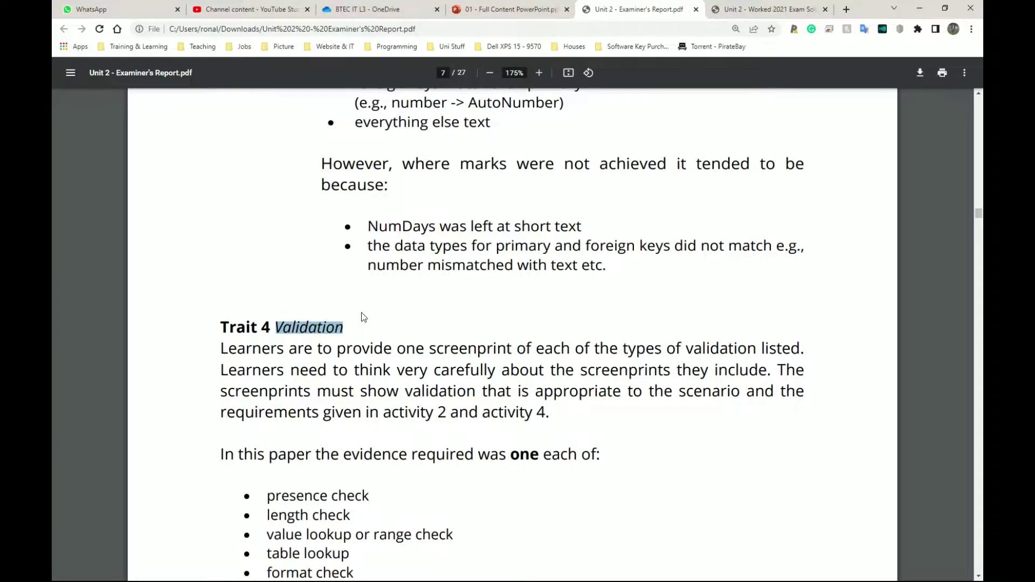
pyautogui.scroll(11, 361, 313)
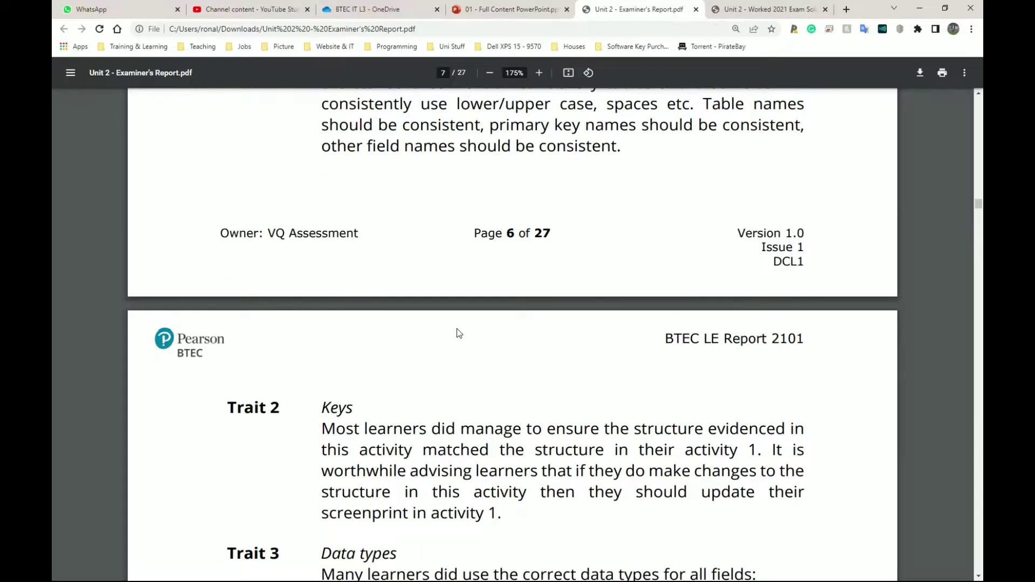
pyautogui.scroll(-20, 457, 330)
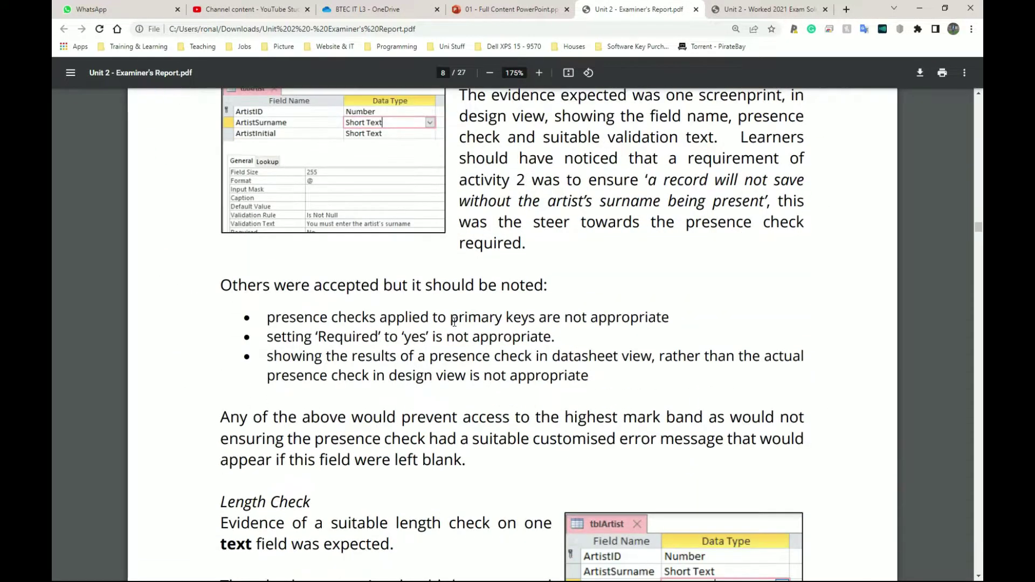
pyautogui.scroll(-4, 454, 322)
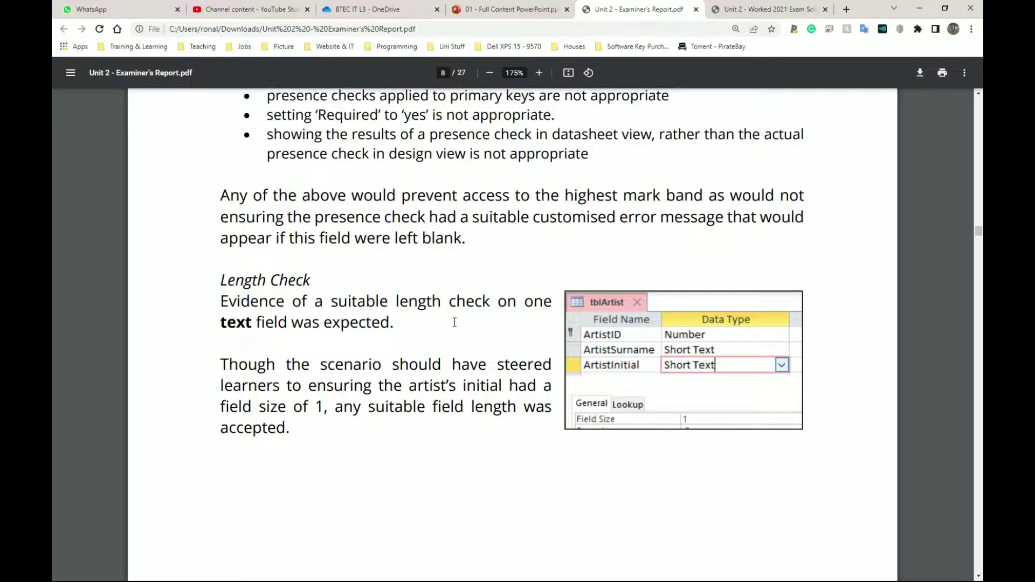
pyautogui.scroll(-3, 455, 322)
# - Switch to the Unit 2 - Worked 2021 Exam Solution PDF and examine the Activity 2 table structures at 200% zoom
pyautogui.hotkey('ctrl', 'Tab')
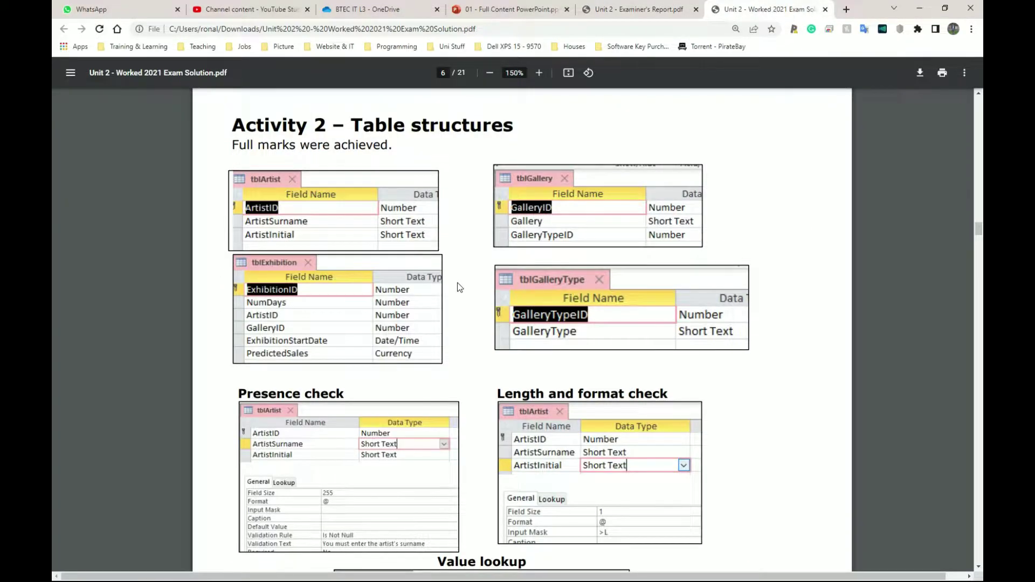
pyautogui.hotkey('ctrl', '+')
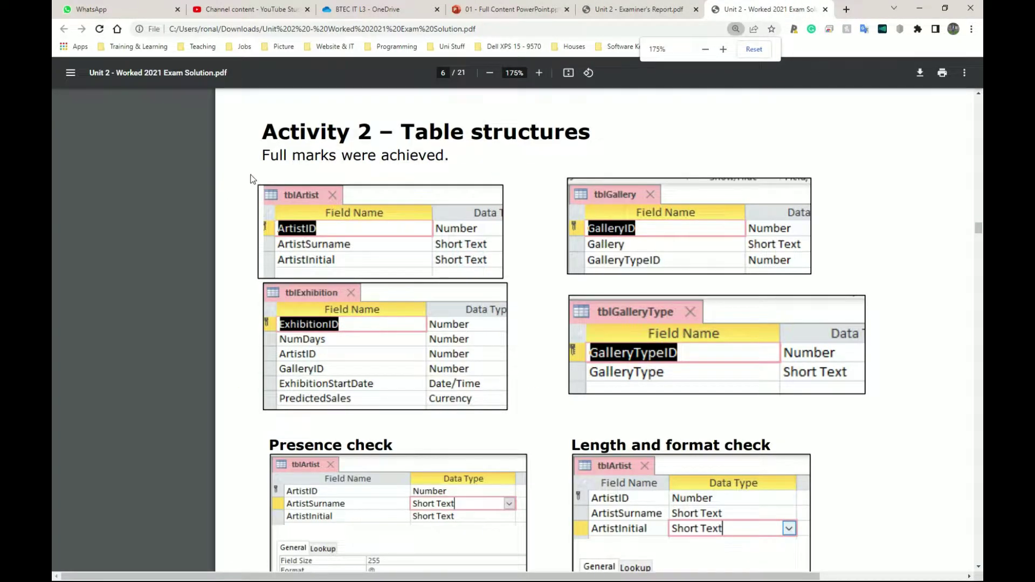
pyautogui.moveTo(260, 155); pyautogui.dragTo(448, 157)
pyautogui.click(506, 165)
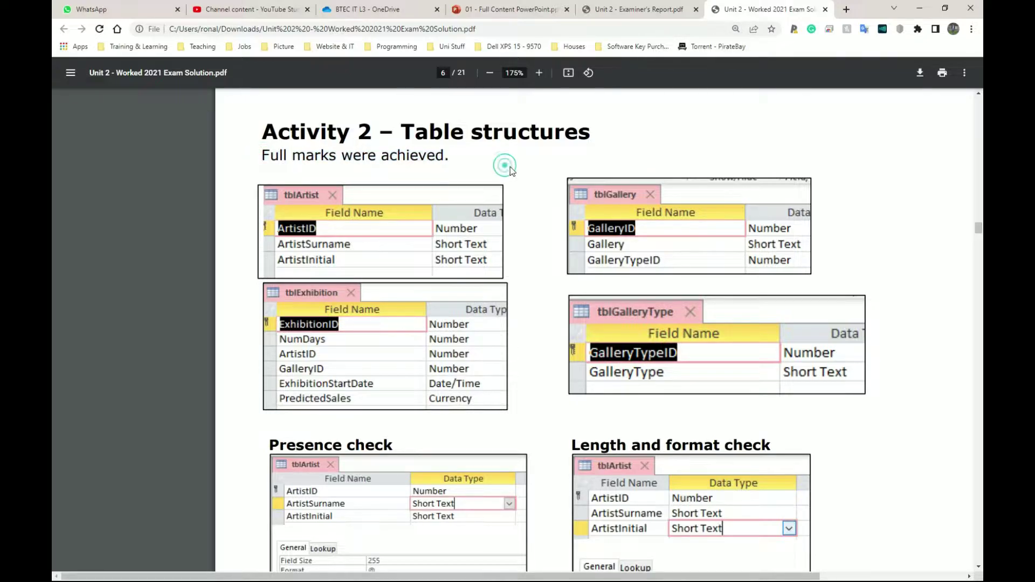
pyautogui.hotkey('ctrl', '+')
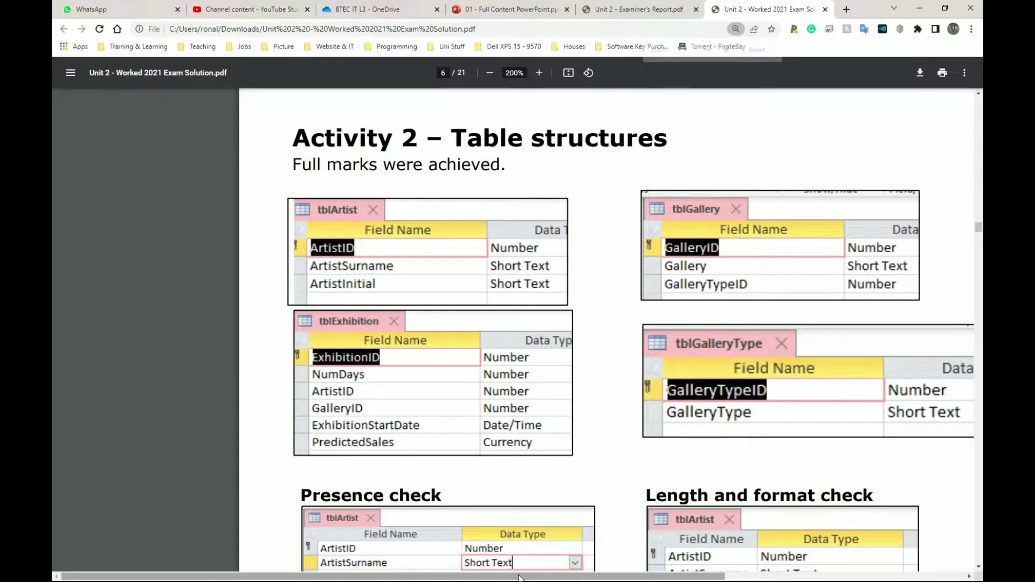
pyautogui.hscroll(4, 518, 578)
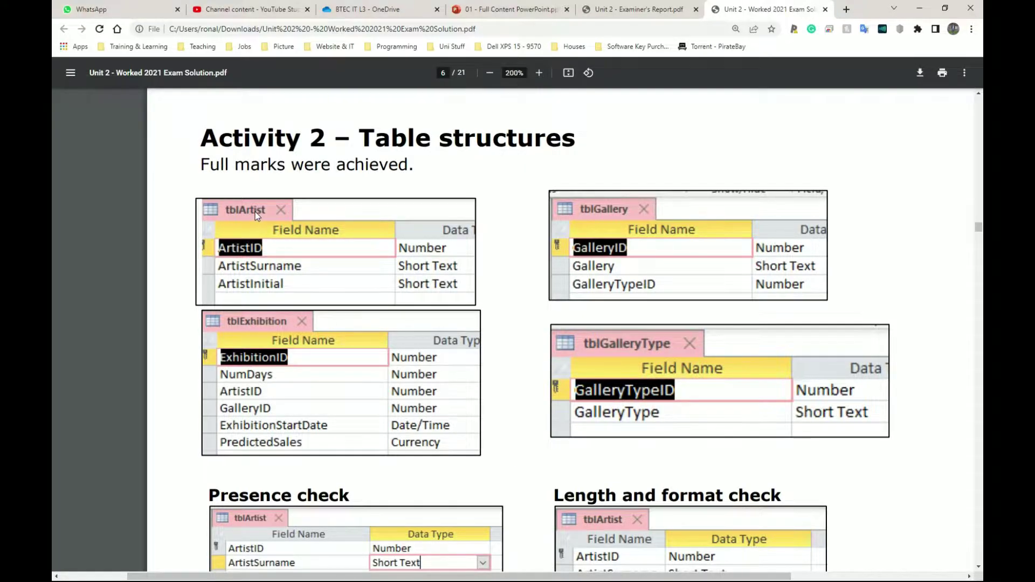
pyautogui.scroll(1, 393, 273)
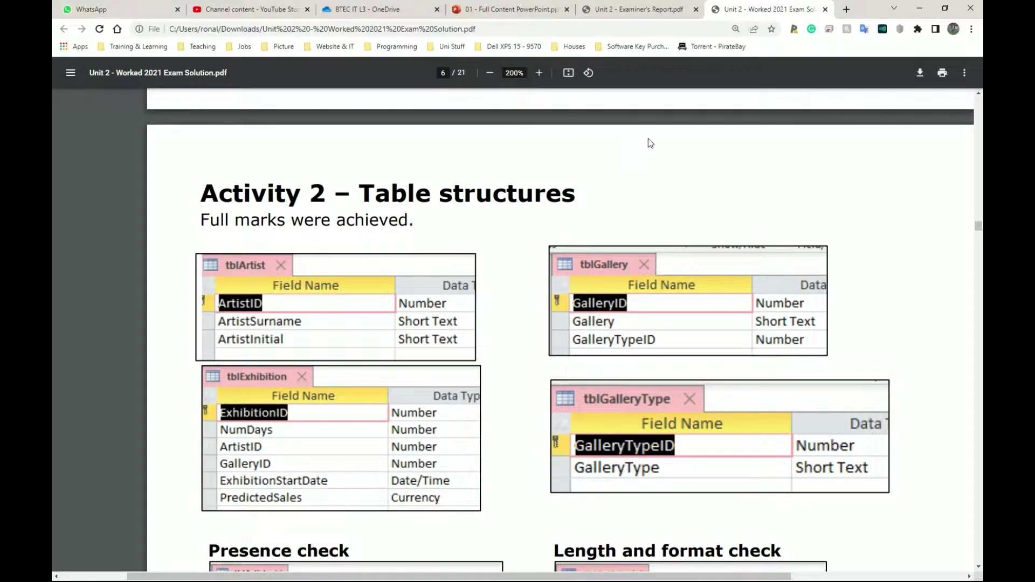
# - Open the activity2 Rich Text document from the PartA submission folder in Word and place the cursor under the Table Structures instructions
pyautogui.hotkey('alt', 'Tab')
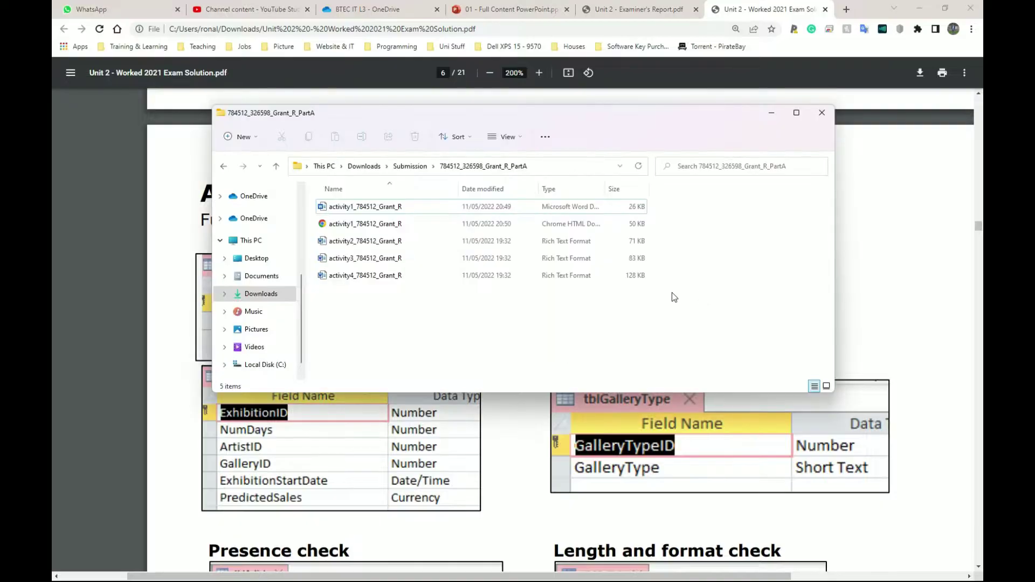
pyautogui.moveTo(504, 118); pyautogui.dragTo(510, 108)
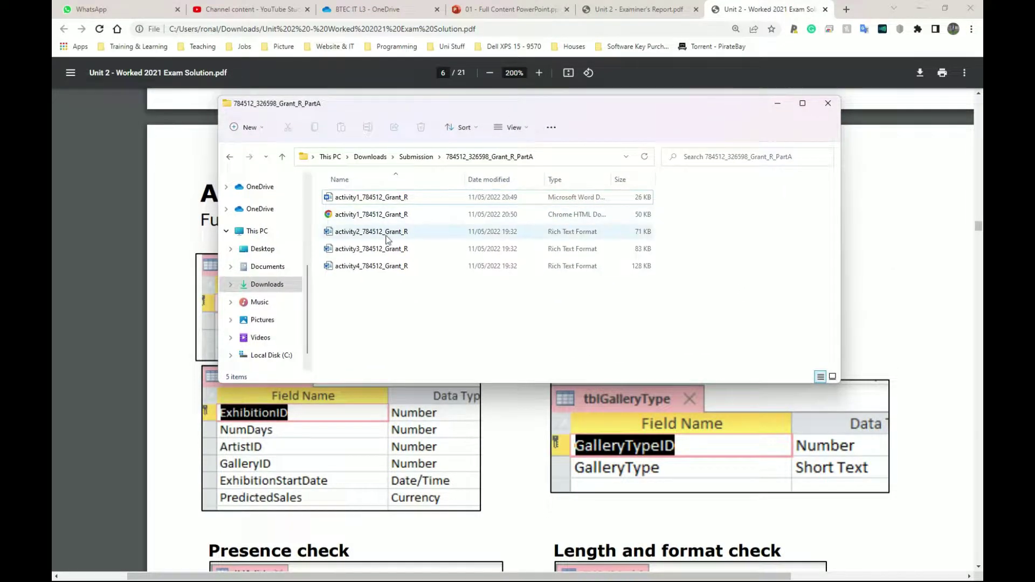
pyautogui.click(334, 233)
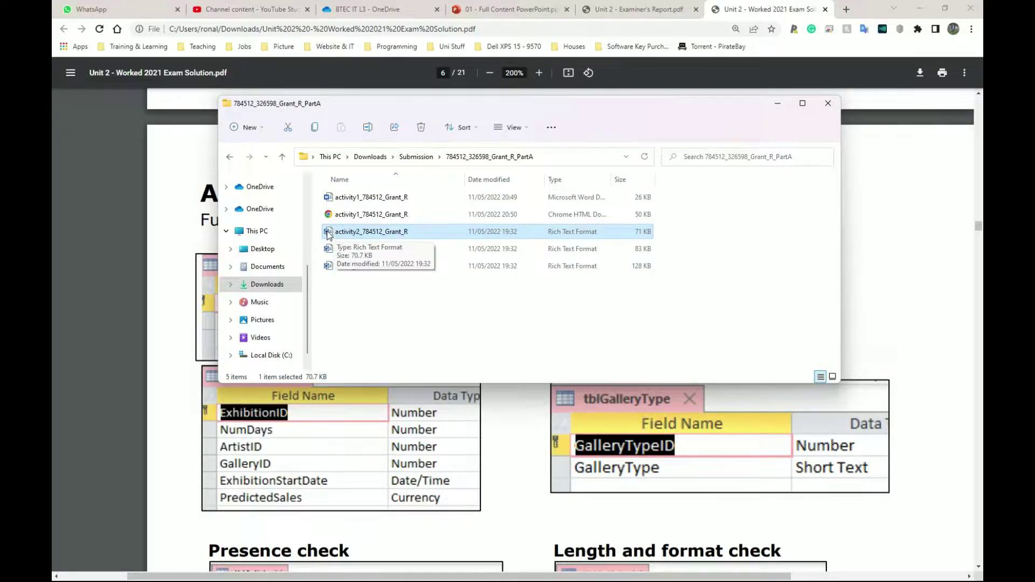
pyautogui.doubleClick(380, 234)
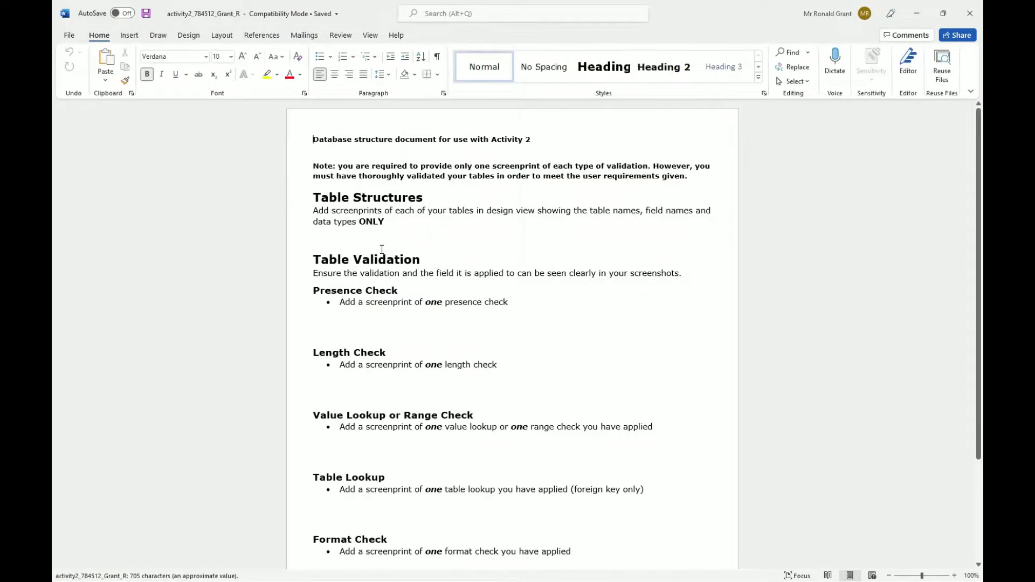
pyautogui.click(353, 239)
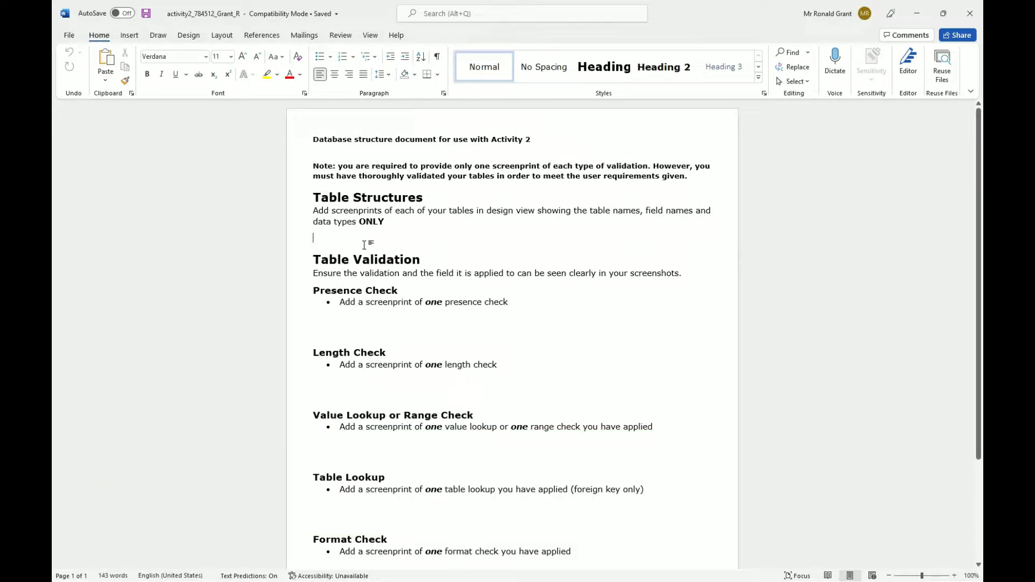
# - Switch to the TheDoctorsSurgery_Activity3 database in Access and open the tblAppointments table in Design View
pyautogui.hotkey('alt', 'Tab')
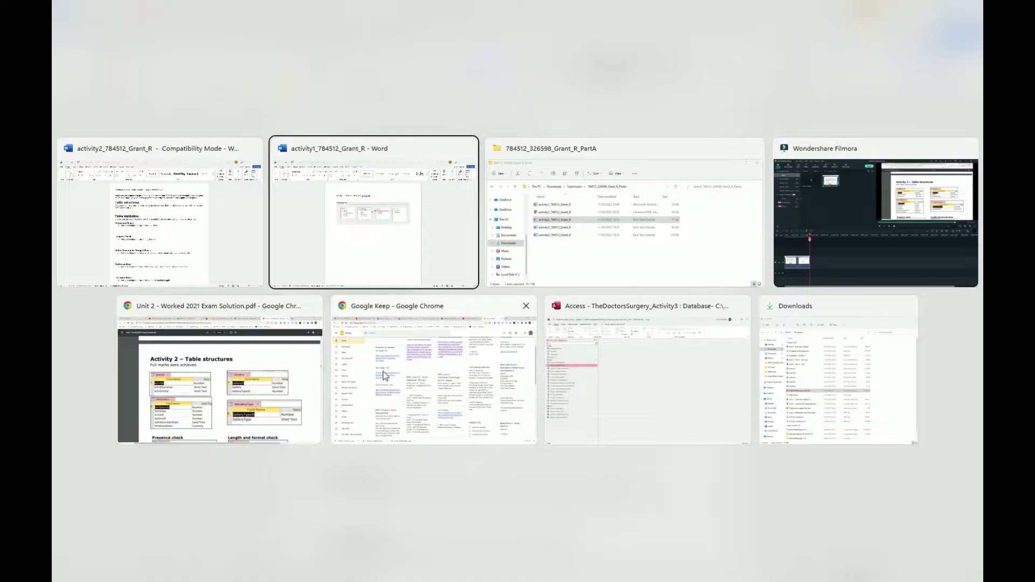
pyautogui.click(616, 387)
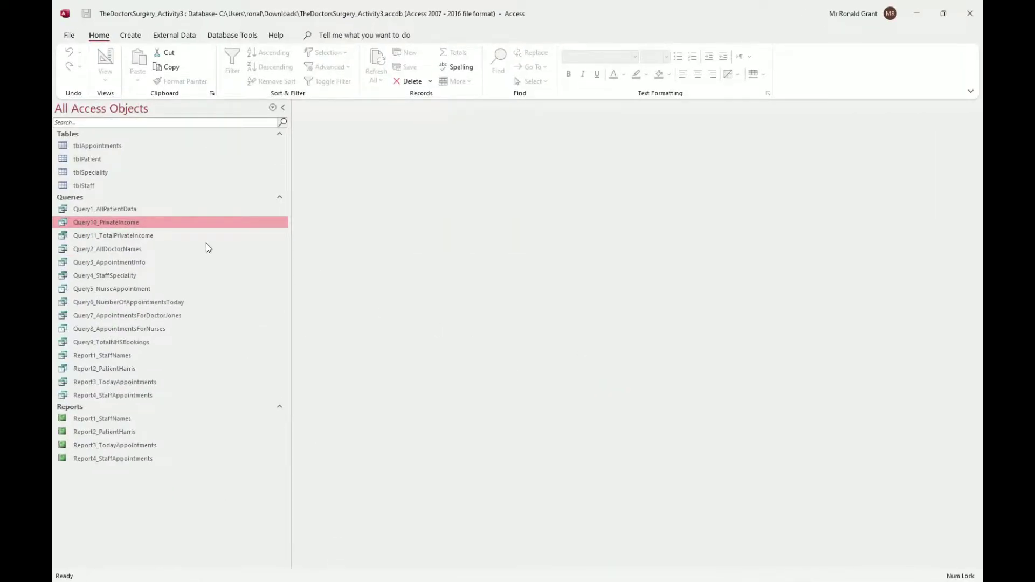
pyautogui.doubleClick(91, 148)
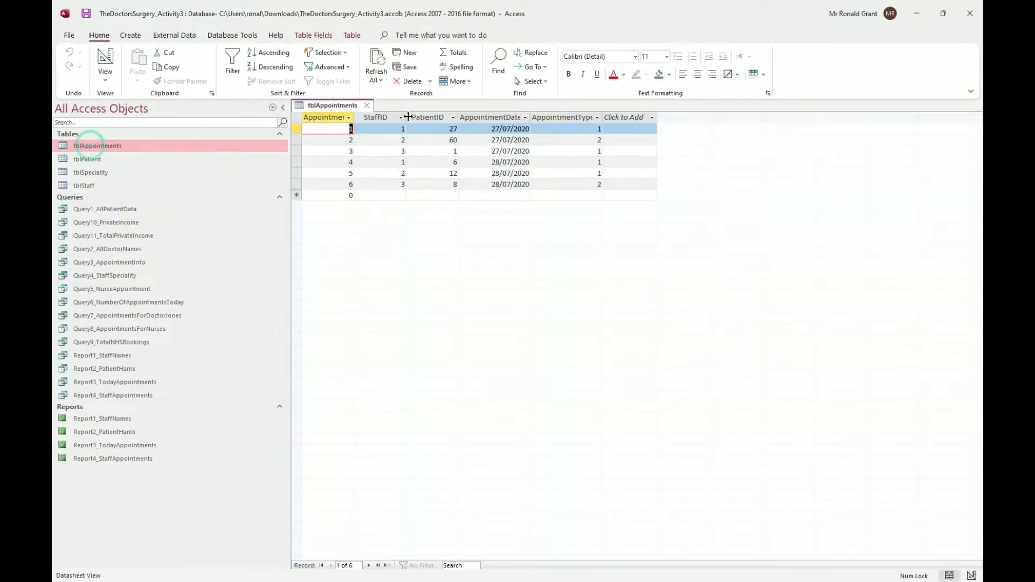
pyautogui.click(368, 106)
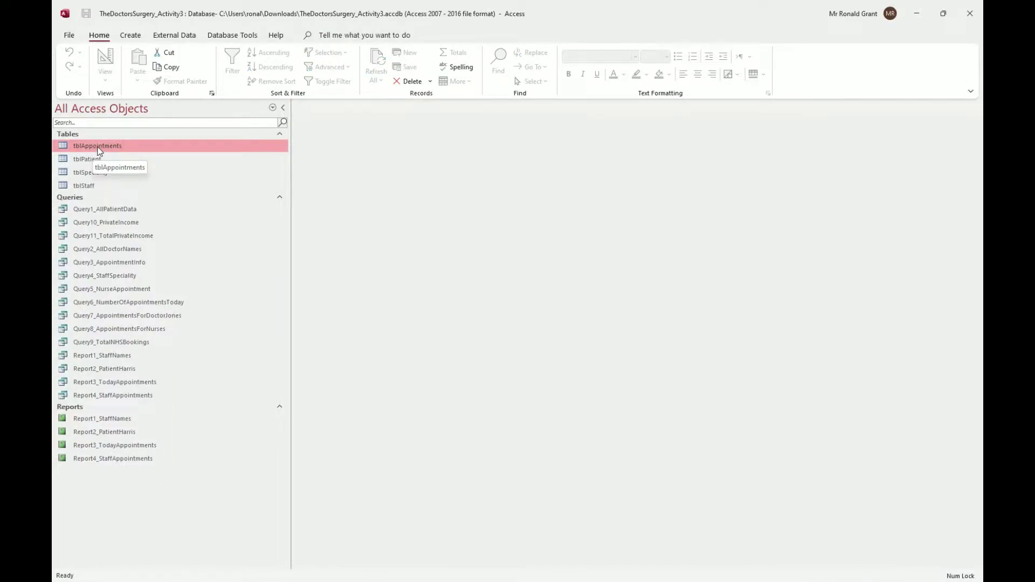
pyautogui.rightClick(99, 151)
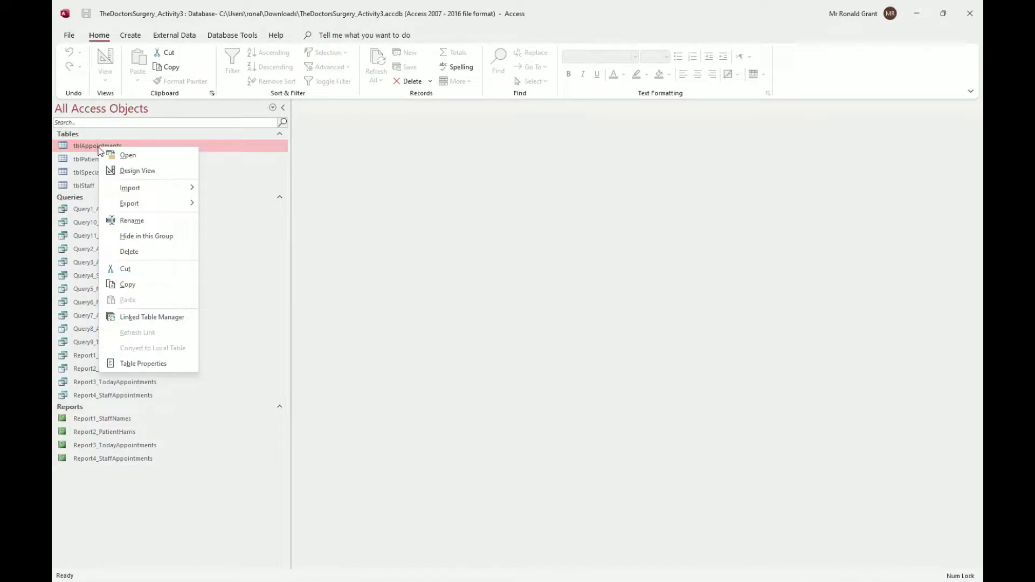
pyautogui.click(125, 169)
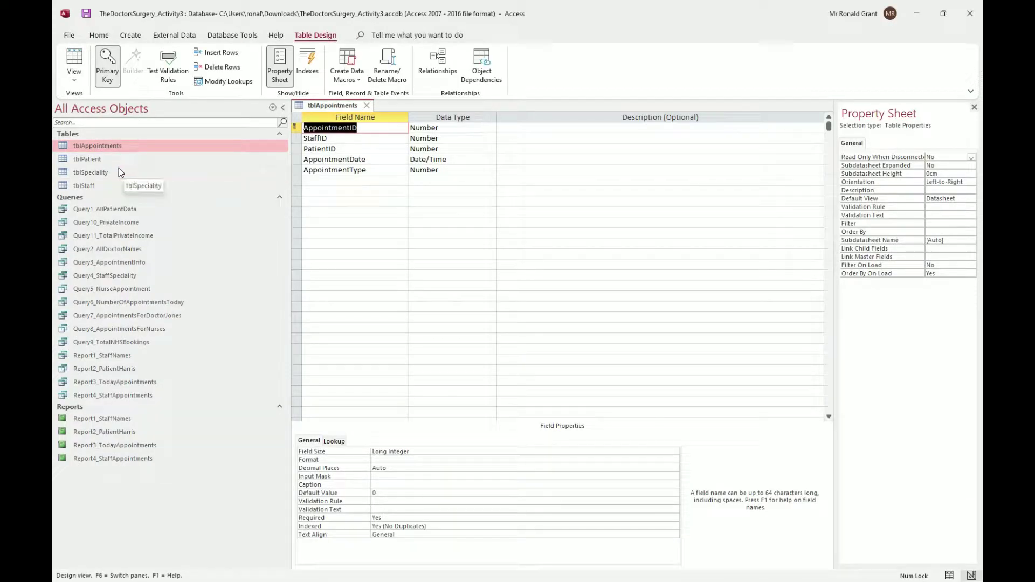
# - Open the tblPatient table and switch it to Design View
pyautogui.doubleClick(92, 159)
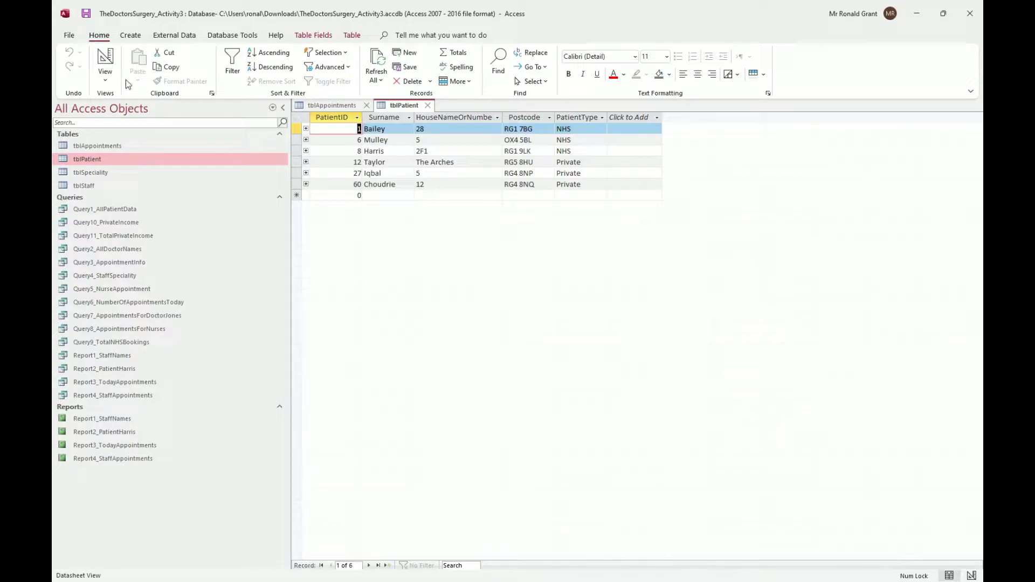
pyautogui.click(111, 63)
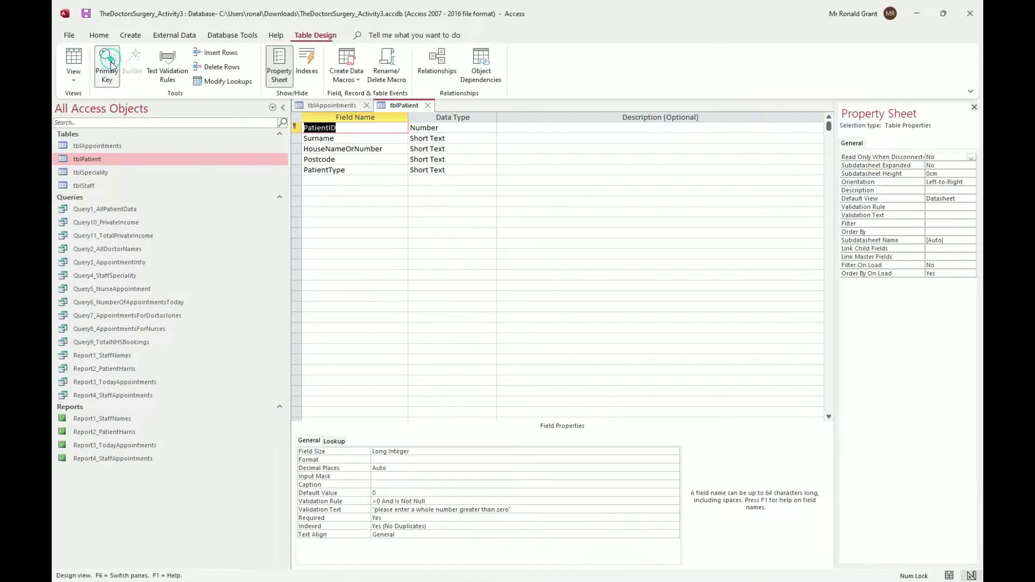
pyautogui.click(145, 146)
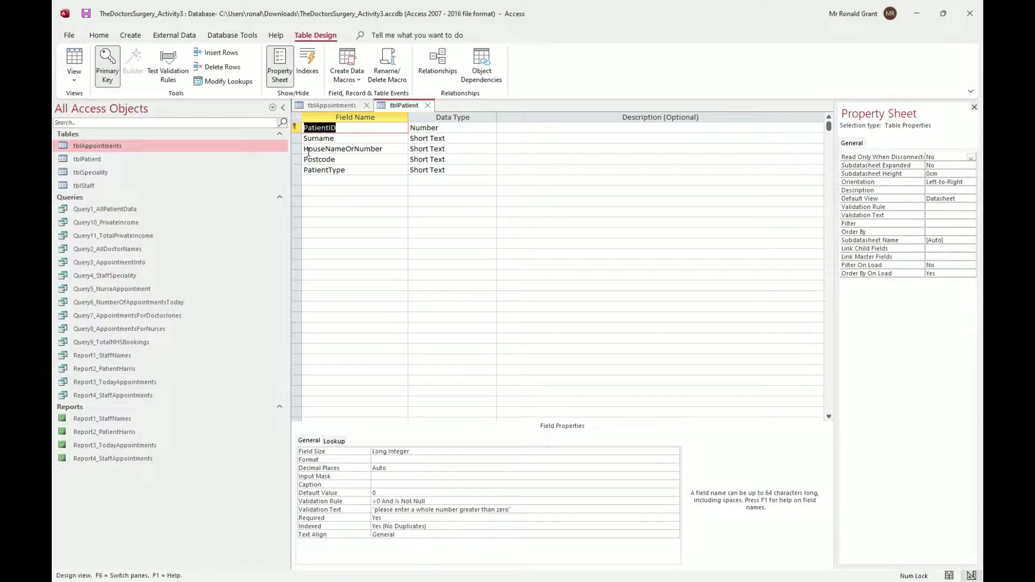
# - Capture the tblPatient tab with its field names and data types, and paste it under the Table Structures instructions in the activity2 Word document
pyautogui.press('super+shift+s')
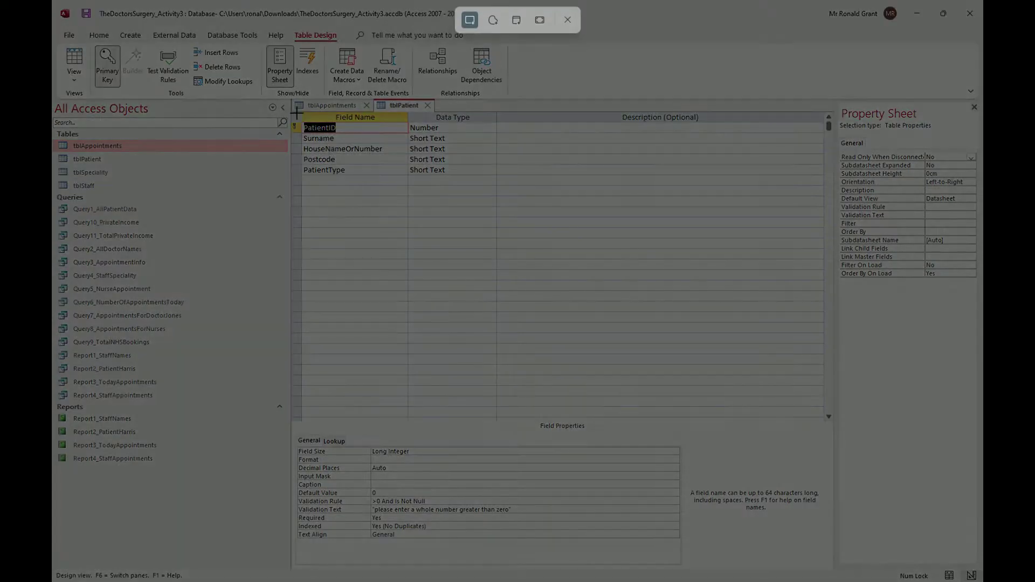
pyautogui.moveTo(289, 97); pyautogui.dragTo(501, 187)
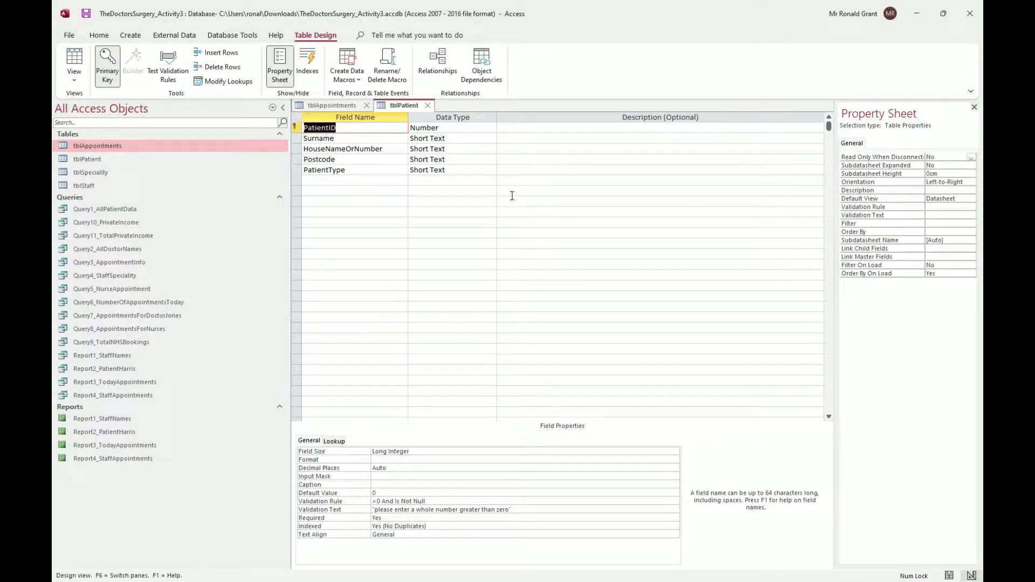
pyautogui.press('super+Tab')
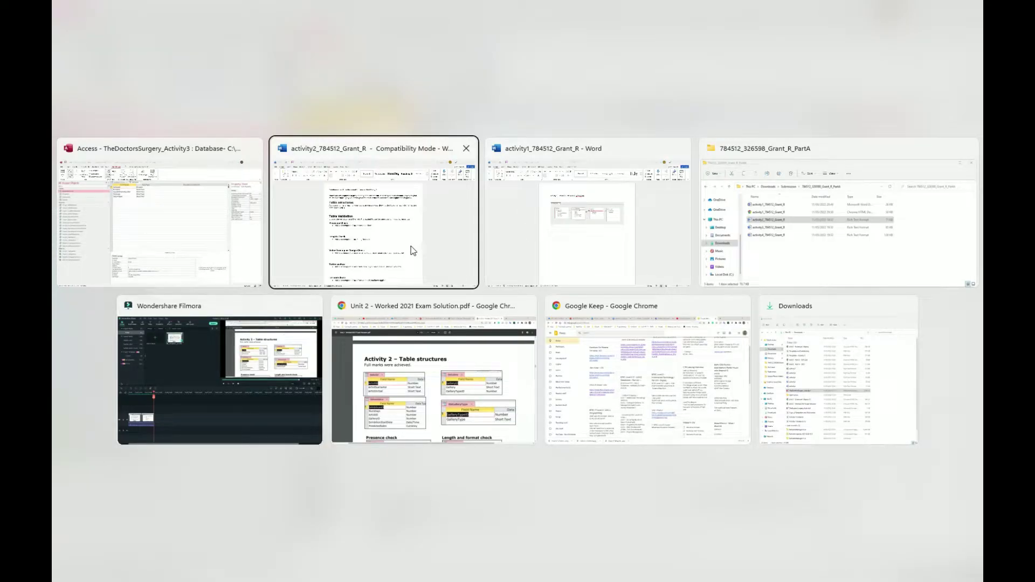
pyautogui.click(390, 231)
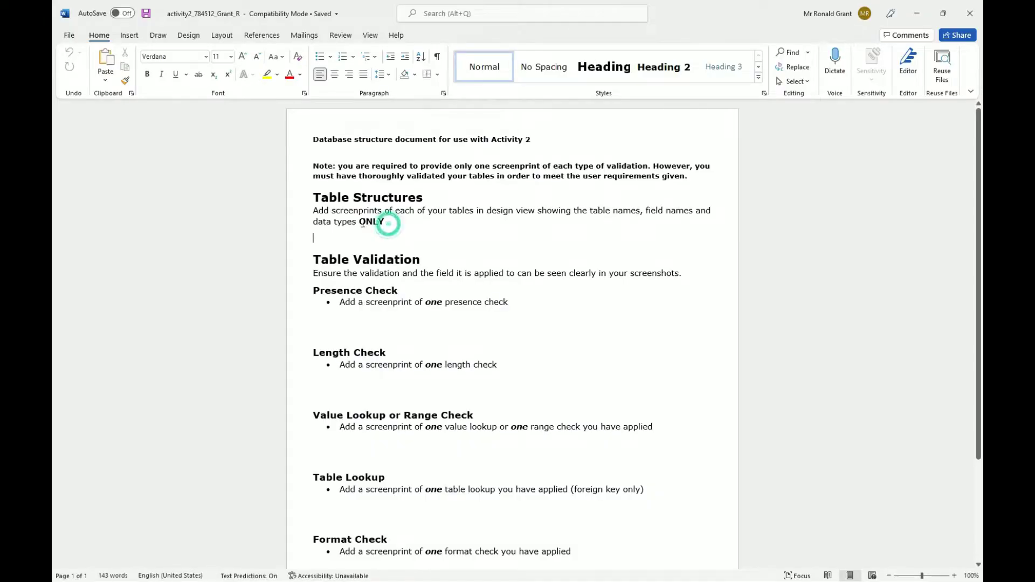
pyautogui.click(334, 239)
pyautogui.hotkey('ctrl', 'v')
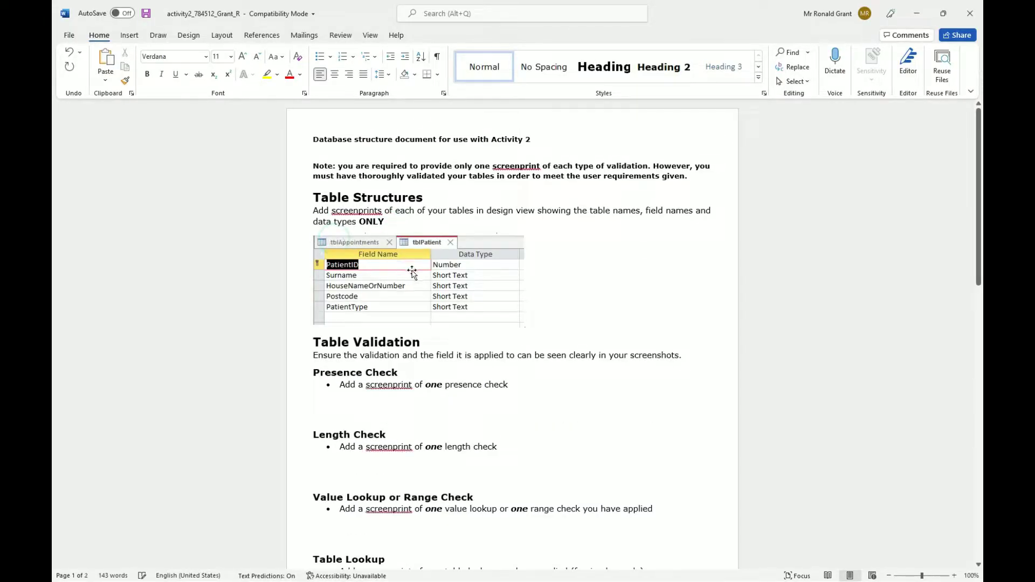
# - Add the label "Patient Table" above the pasted tblPatient screenshot and insert three blank lines below it
pyautogui.click(503, 229)
pyautogui.hotkey('ctrl', 'b')
pyautogui.press('Return')
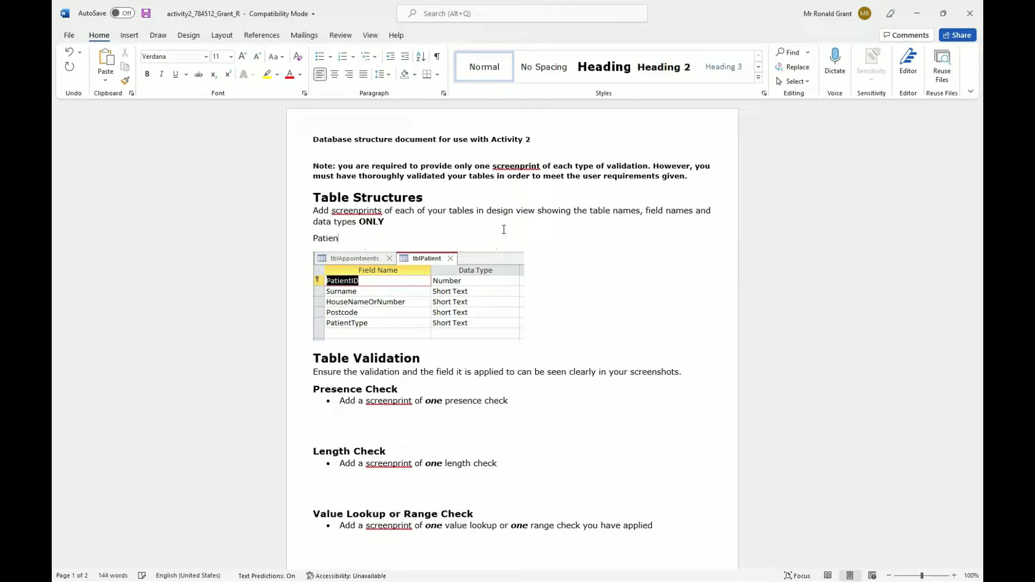
pyautogui.write('Patient Table')
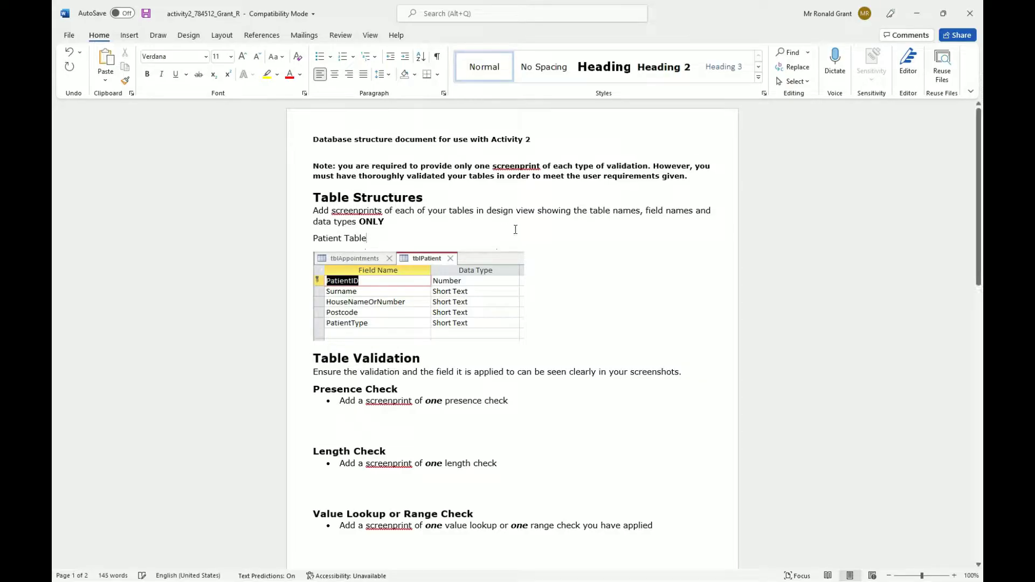
pyautogui.click(571, 280)
pyautogui.press('Return')
pyautogui.press('Return')
pyautogui.press('Return')
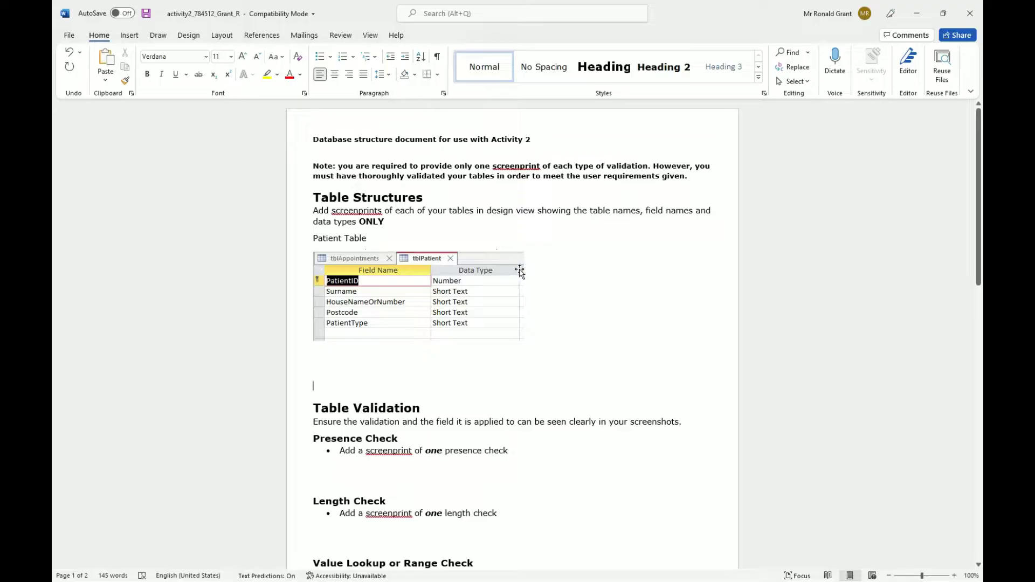
# - Switch to Access, show the tblAppointments design with an empty row selected, and close the tblPatient table
pyautogui.hotkey('alt', 'Tab')
pyautogui.click(423, 225)
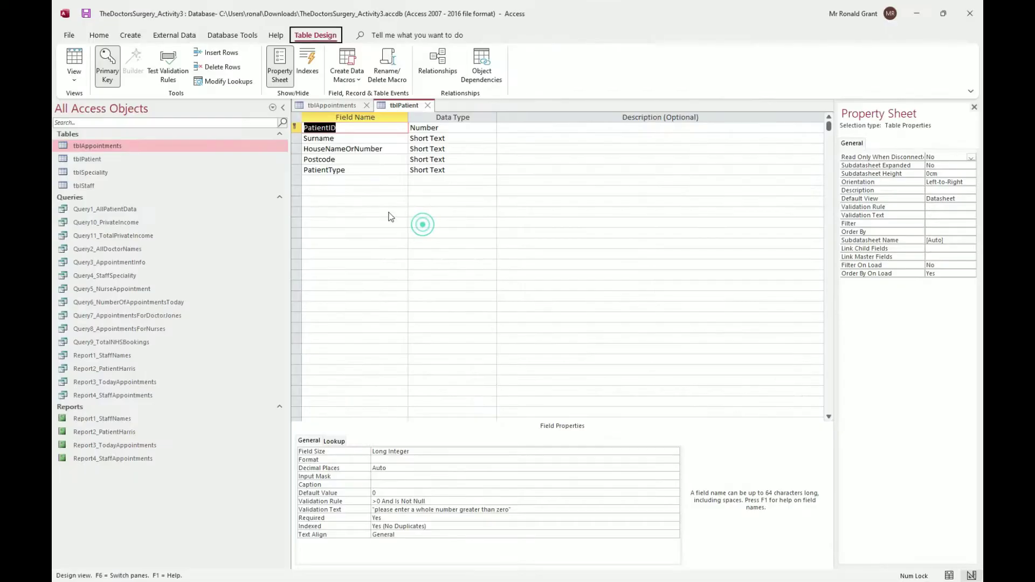
pyautogui.click(330, 106)
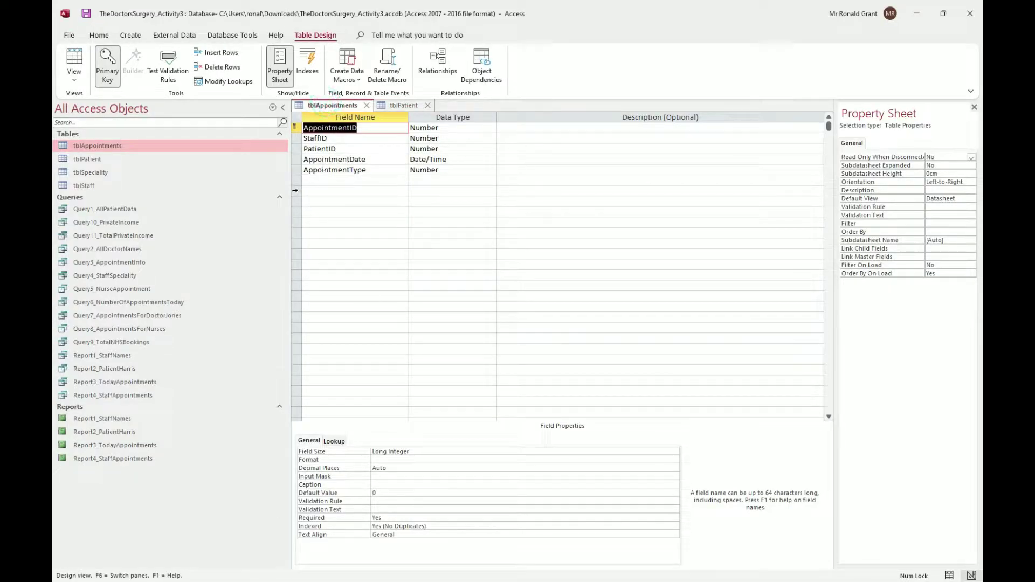
pyautogui.click(295, 190)
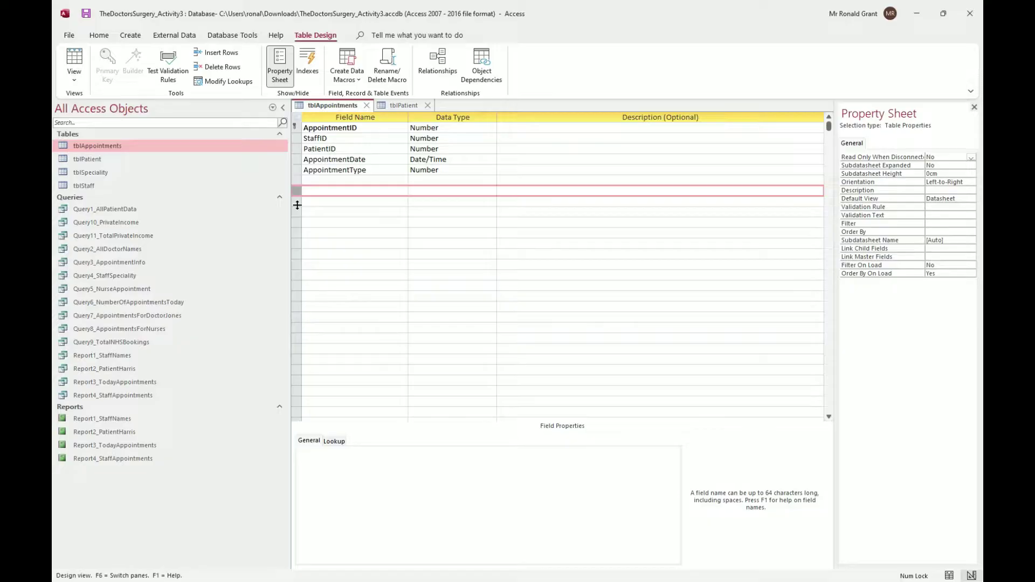
pyautogui.press('super+shift+s')
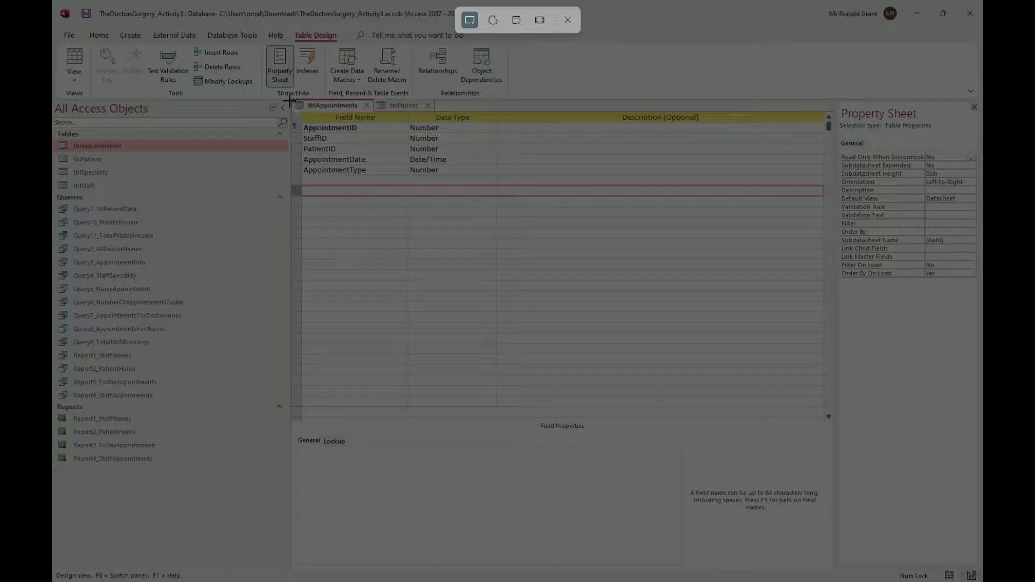
pyautogui.moveTo(288, 98); pyautogui.dragTo(378, 110)
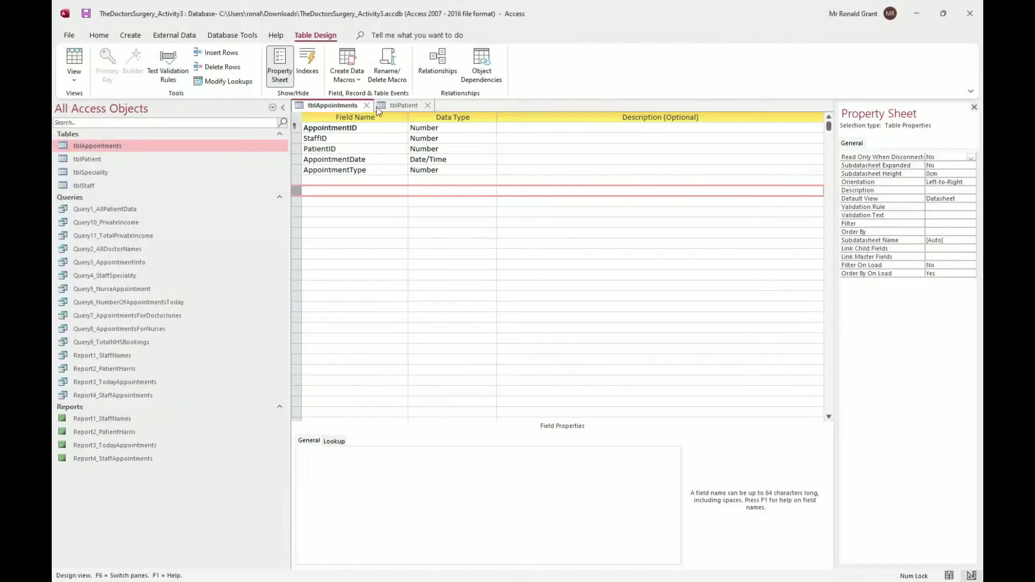
pyautogui.click(391, 105)
pyautogui.rightClick(391, 106)
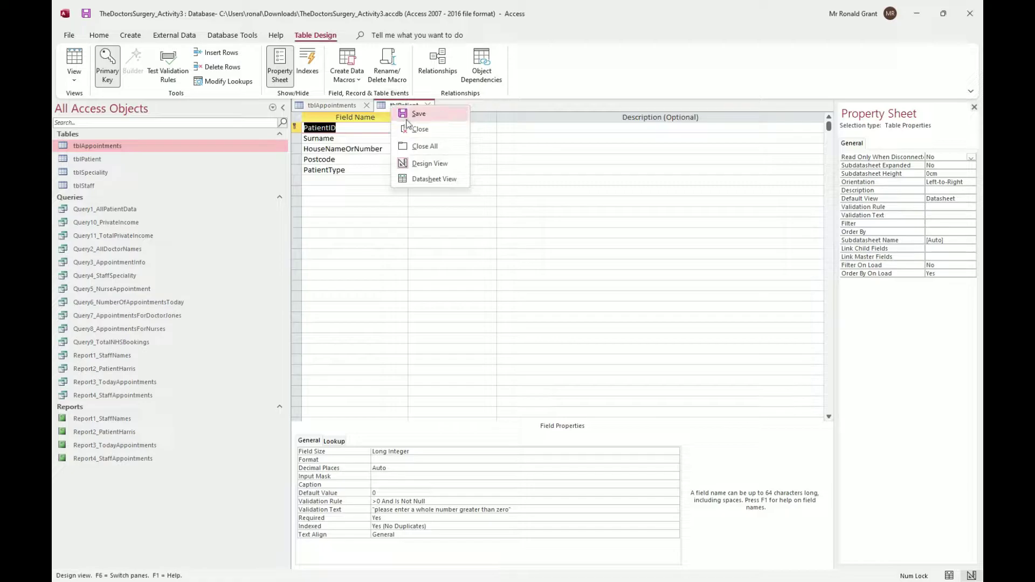
pyautogui.click(418, 130)
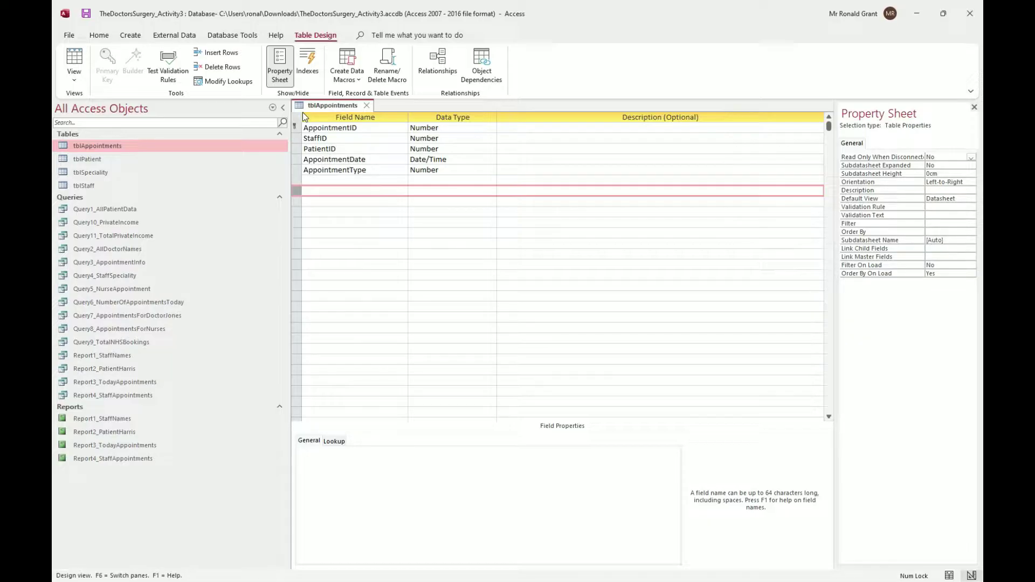
# - Paste the full-window screenshot of the tblAppointments design below the tblPatient screenshot in the activity2 Word document
pyautogui.hotkey('alt', 'Tab')
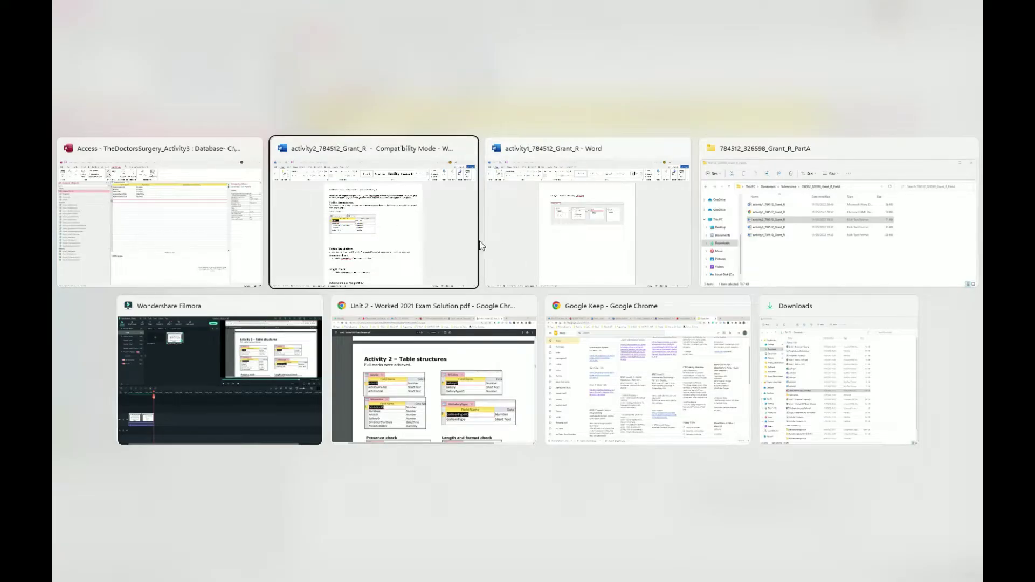
pyautogui.click(412, 231)
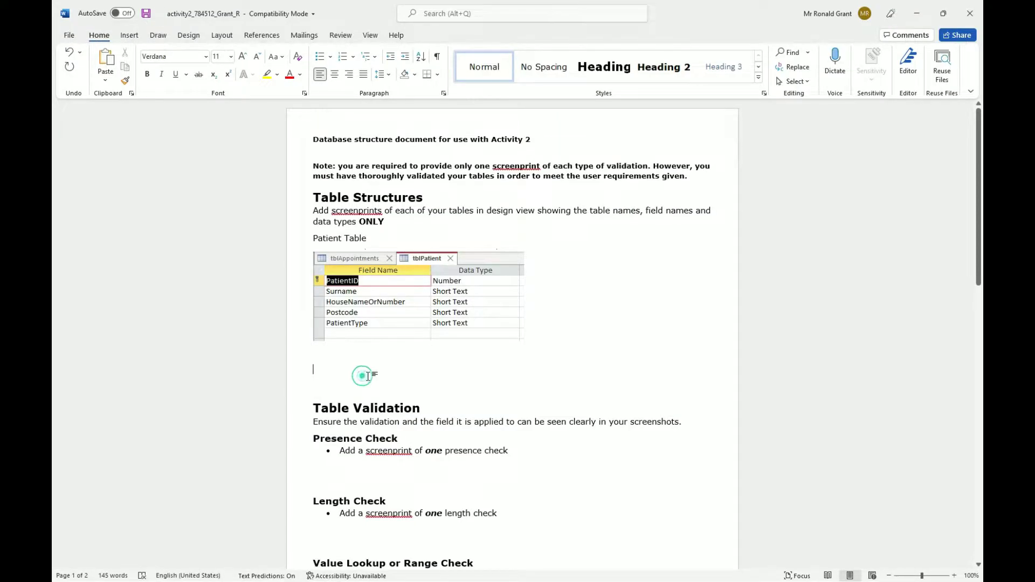
pyautogui.hotkey('ctrl', 'v')
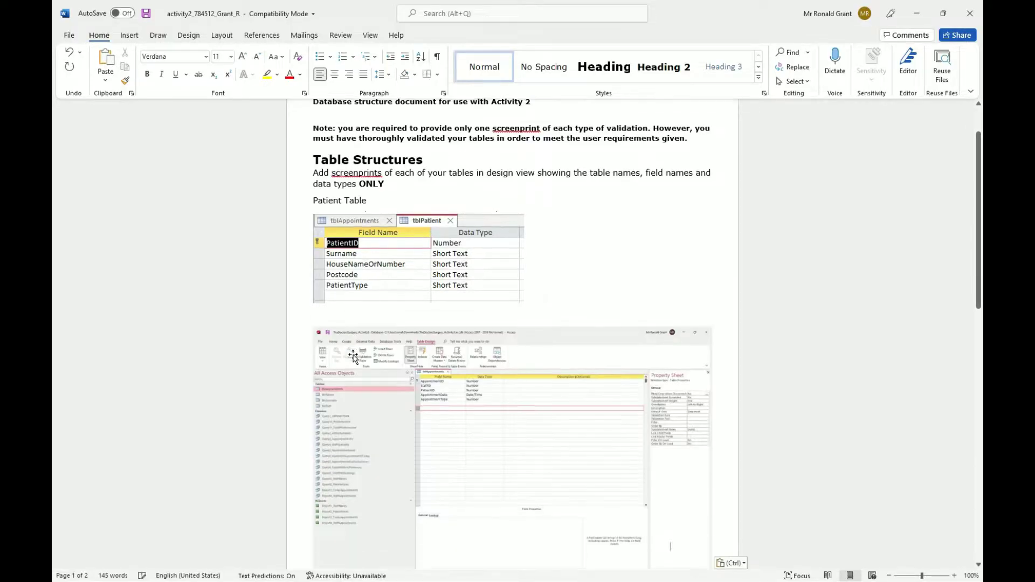
# - Crop the pasted Access screenshot to just the tblAppointments tab with its field names and data types
pyautogui.click(506, 421)
pyautogui.scroll(-2, 558, 380)
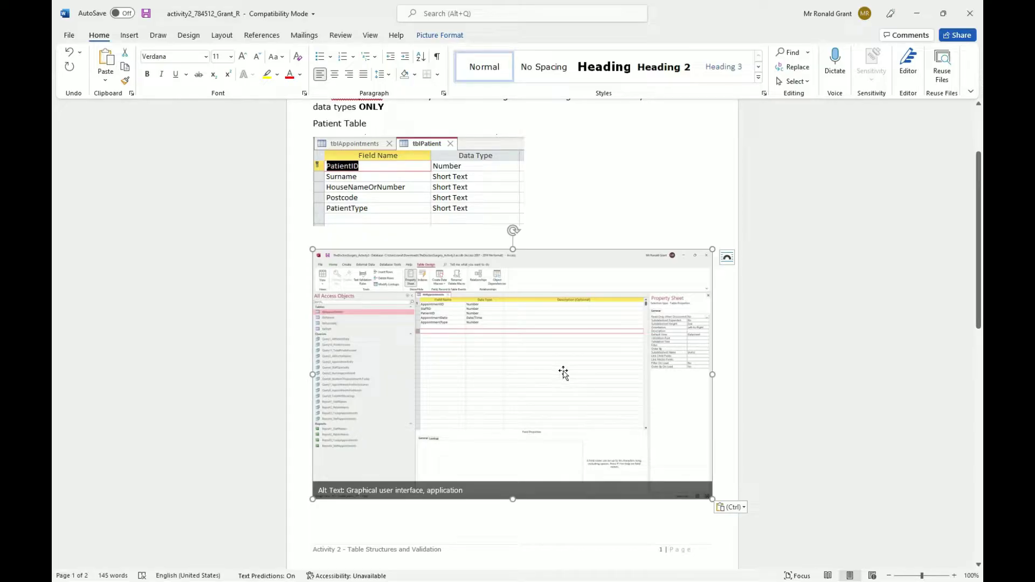
pyautogui.rightClick(550, 308)
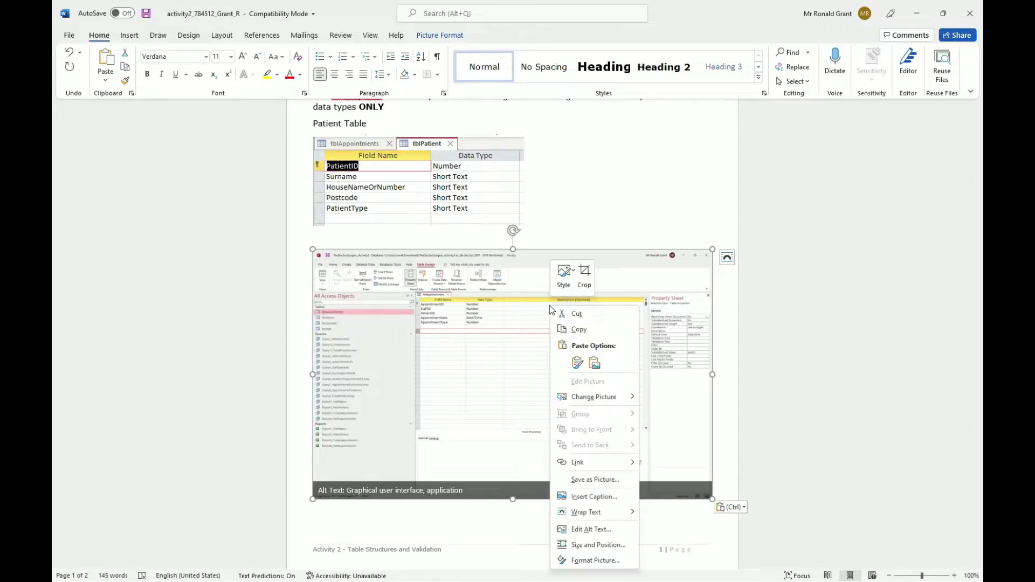
pyautogui.click(584, 276)
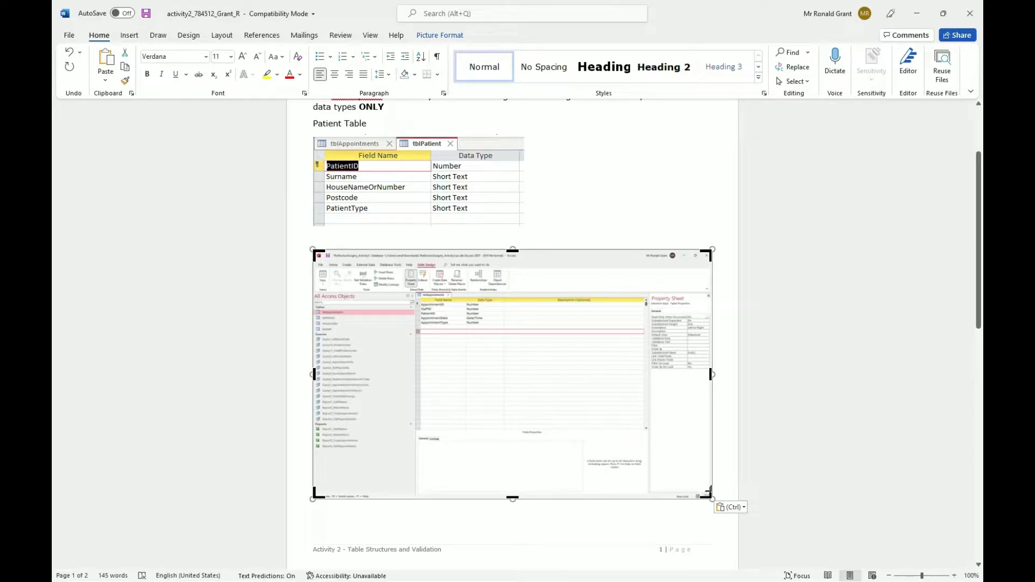
pyautogui.moveTo(709, 491); pyautogui.dragTo(504, 327)
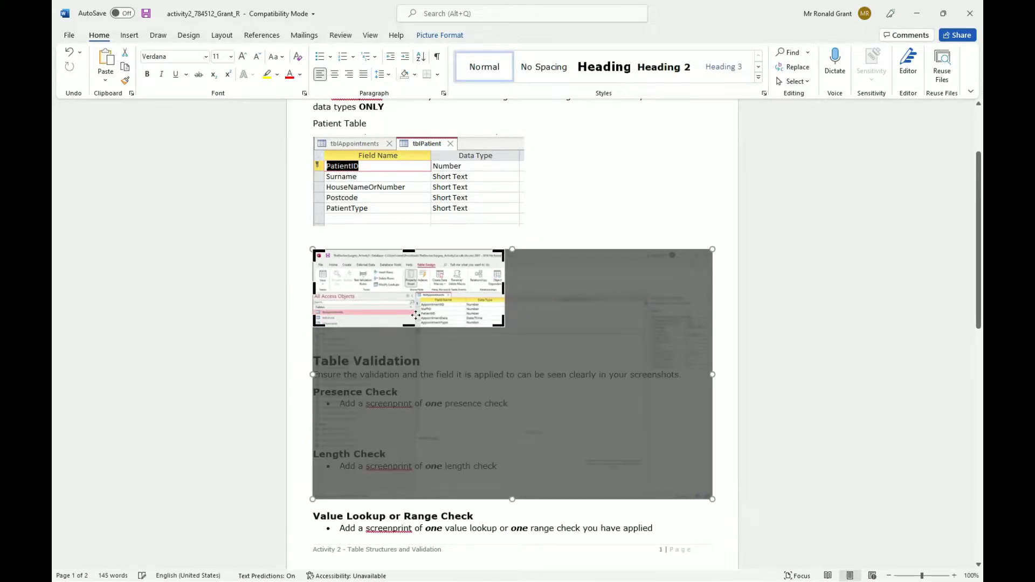
pyautogui.moveTo(312, 288); pyautogui.dragTo(415, 291)
pyautogui.moveTo(356, 249); pyautogui.dragTo(359, 292)
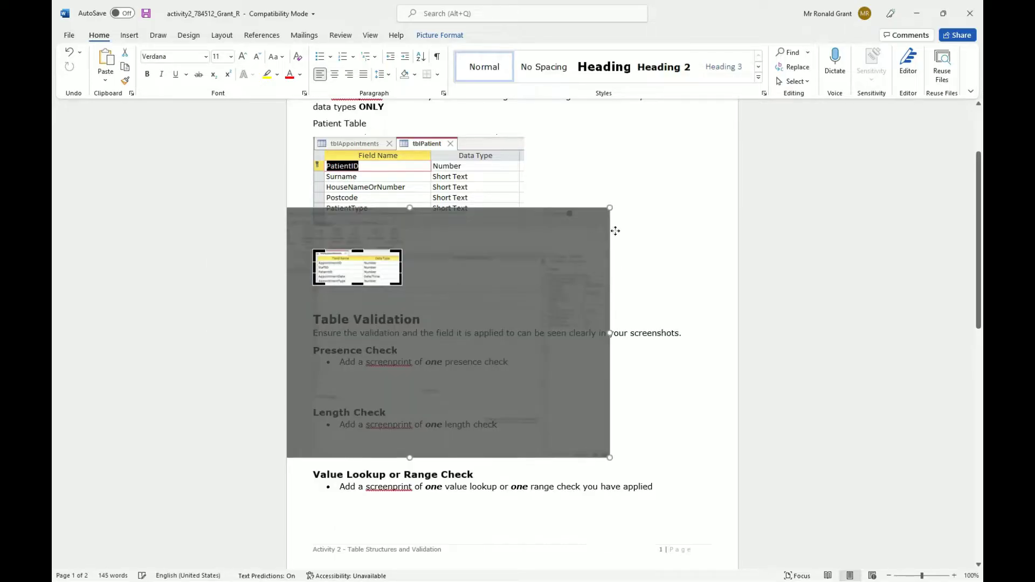
pyautogui.click(653, 214)
pyautogui.click(371, 277)
pyautogui.click(474, 284)
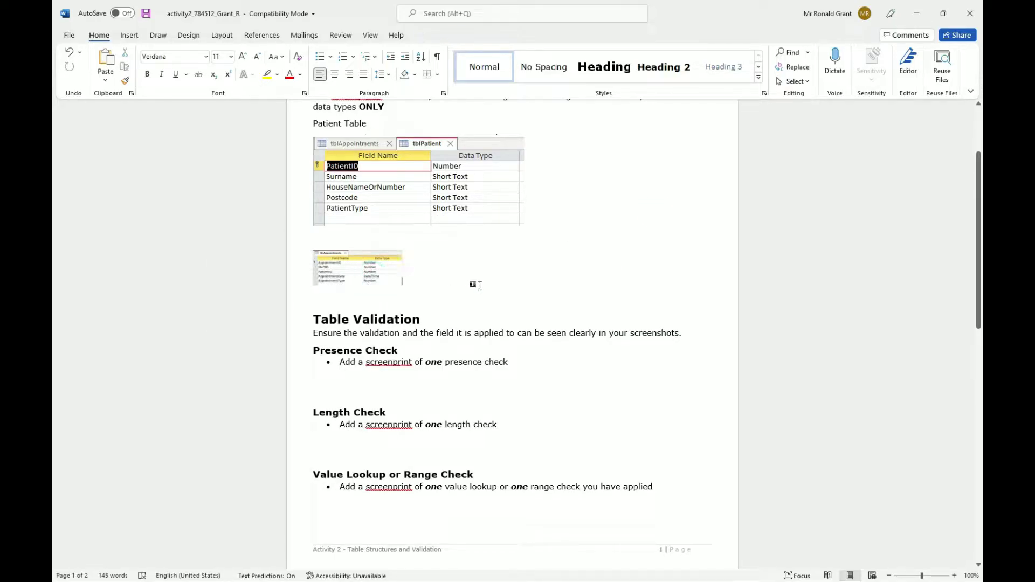
pyautogui.click(362, 275)
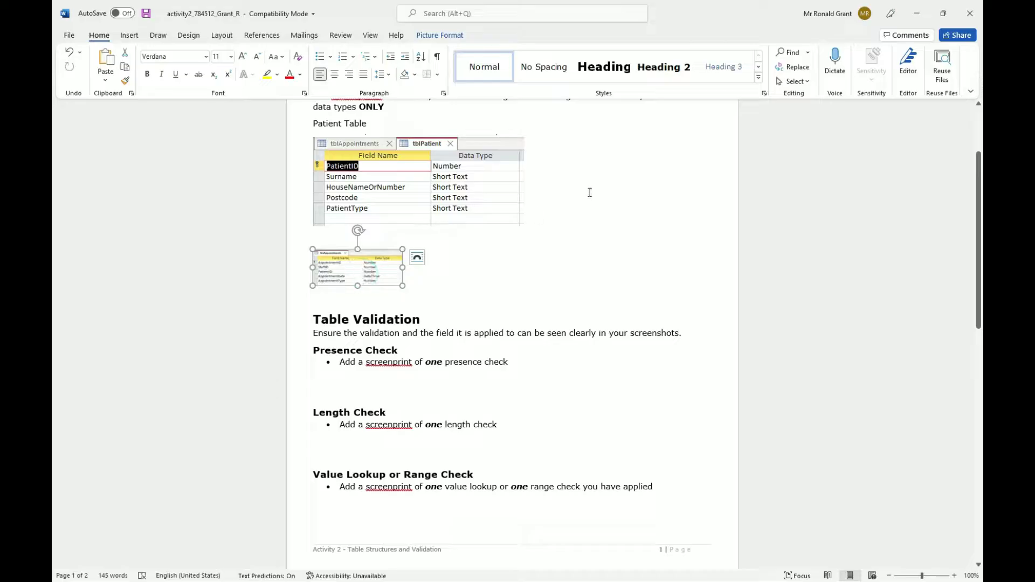
pyautogui.click(593, 175)
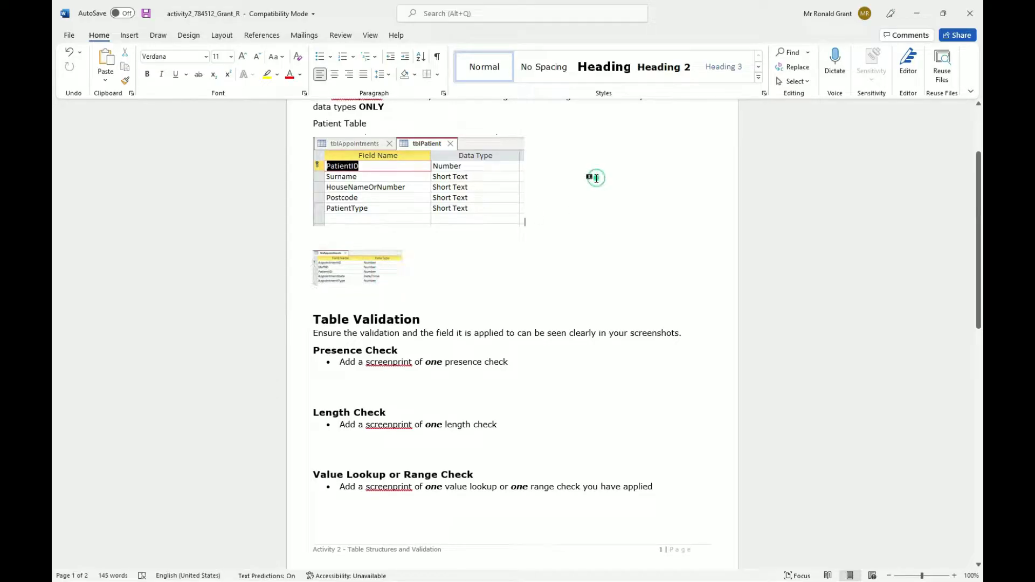
pyautogui.click(366, 266)
pyautogui.rightClick(365, 267)
pyautogui.click(398, 238)
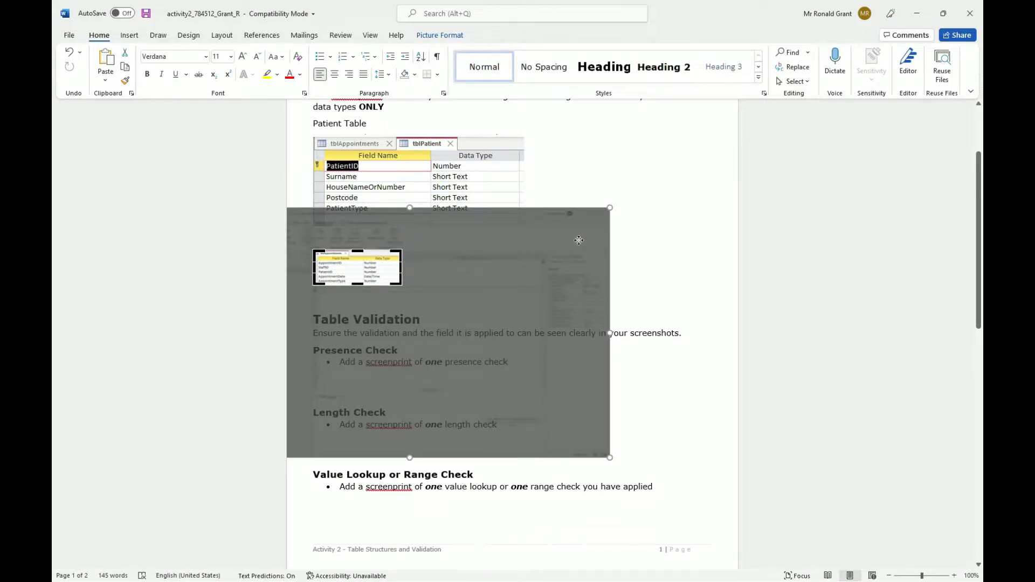
pyautogui.click(805, 169)
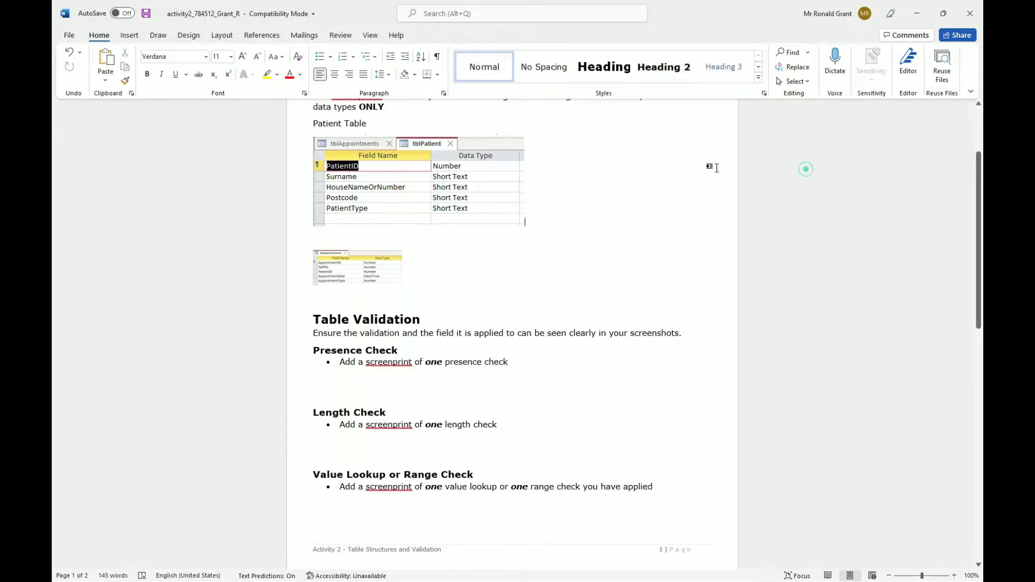
# - Enlarge the cropped tblAppointments screenshot until it is readable and label it "Appointments Table" above, with two blank lines below
pyautogui.click(381, 273)
pyautogui.moveTo(401, 284); pyautogui.dragTo(488, 345)
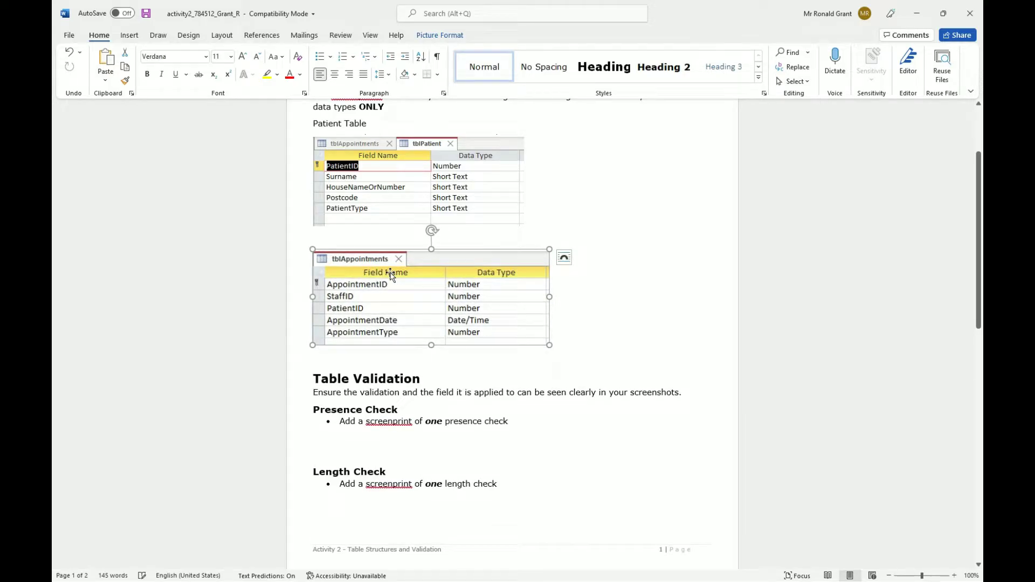
pyautogui.click(372, 237)
pyautogui.press('Return')
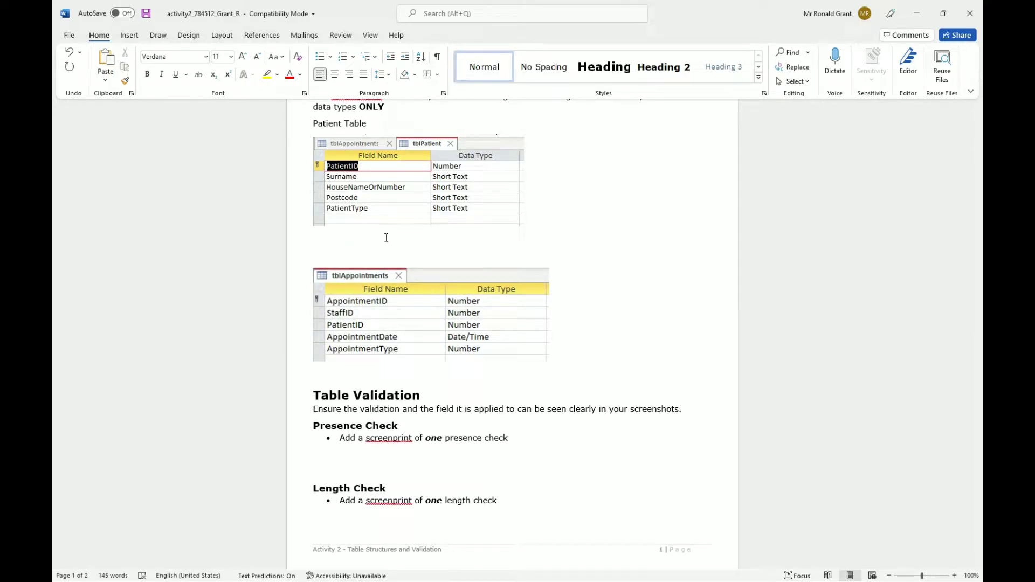
pyautogui.write('Appointments Table')
pyautogui.click(586, 336)
pyautogui.press('Return')
pyautogui.press('Return')
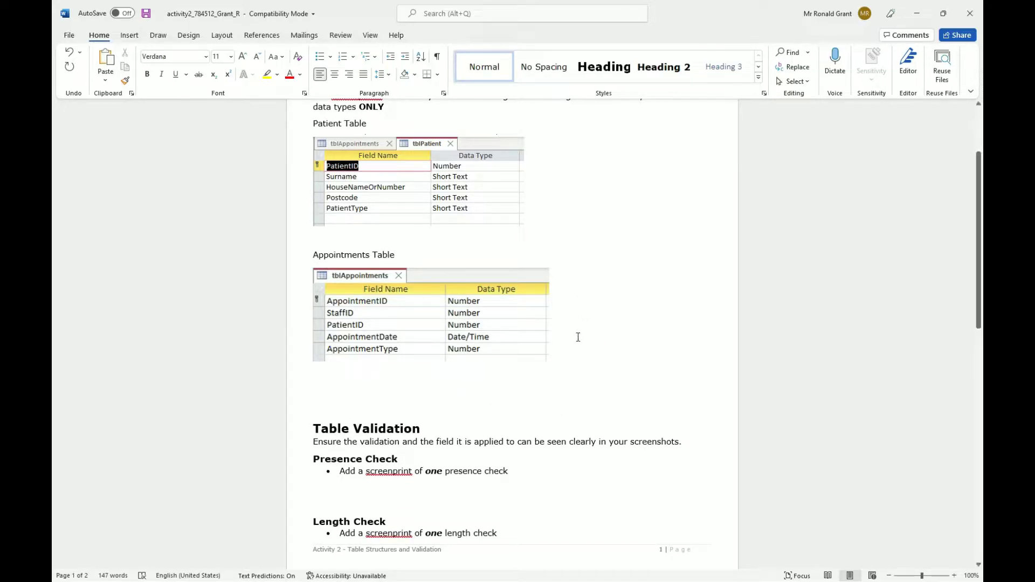
# - Switch to Access and open the tblSpeciality table in Design View with the cursor in the first empty field row
pyautogui.hotkey('alt', 'Tab')
pyautogui.rightClick(101, 176)
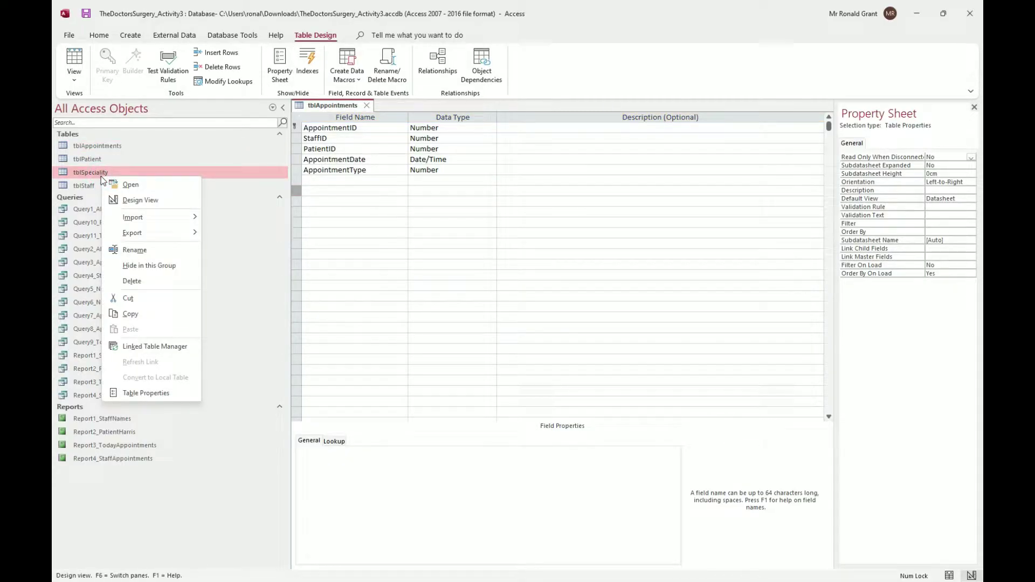
pyautogui.click(121, 203)
pyautogui.click(323, 151)
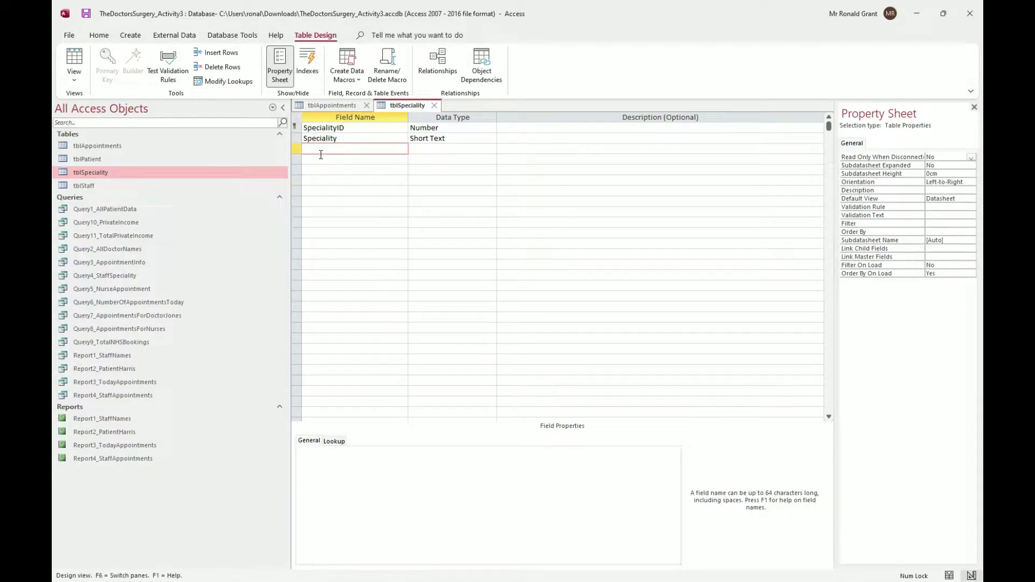
pyautogui.press('super+shift+s')
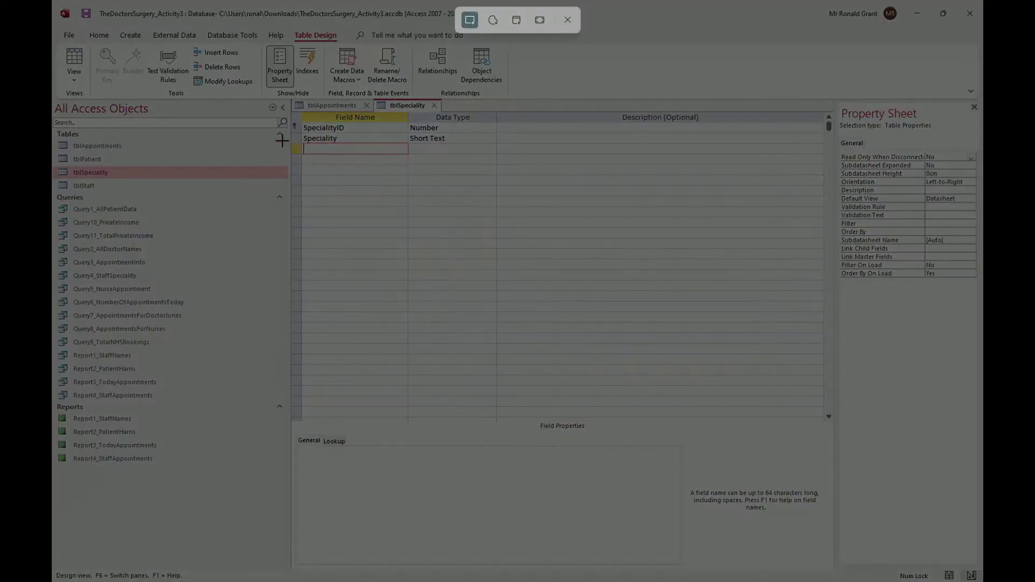
pyautogui.press('Escape')
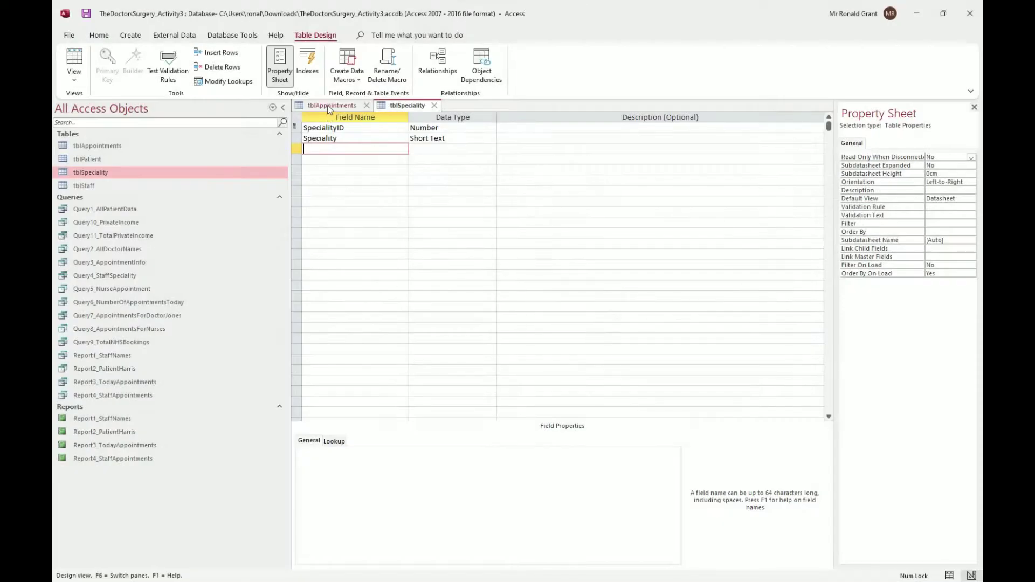
# - Close the tblAppointments design and capture a screen snip of the tblSpeciality tab with its field names and data types
pyautogui.rightClick(330, 106)
pyautogui.click(349, 128)
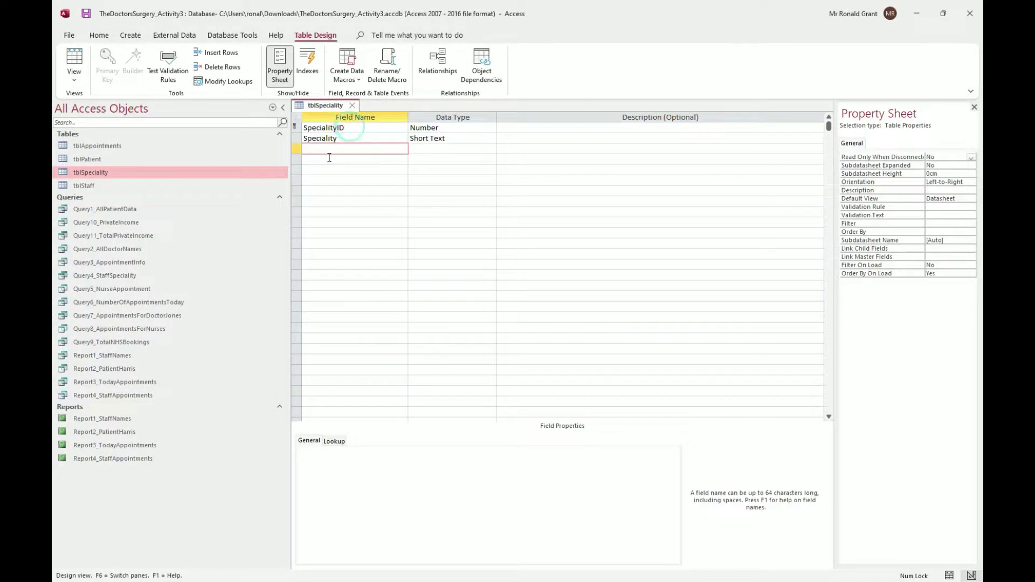
pyautogui.press('super+shift+s')
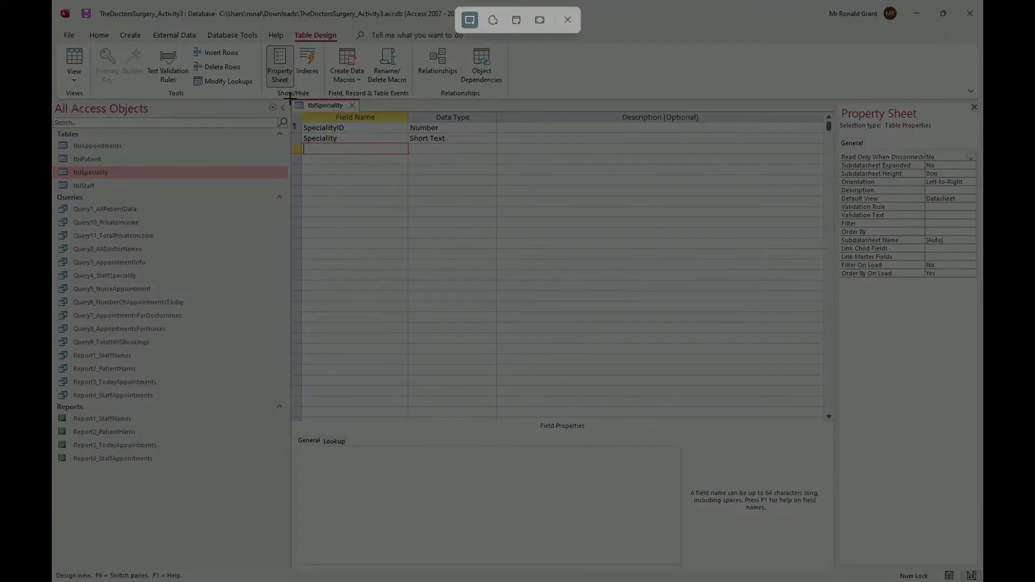
pyautogui.moveTo(289, 99); pyautogui.dragTo(497, 153)
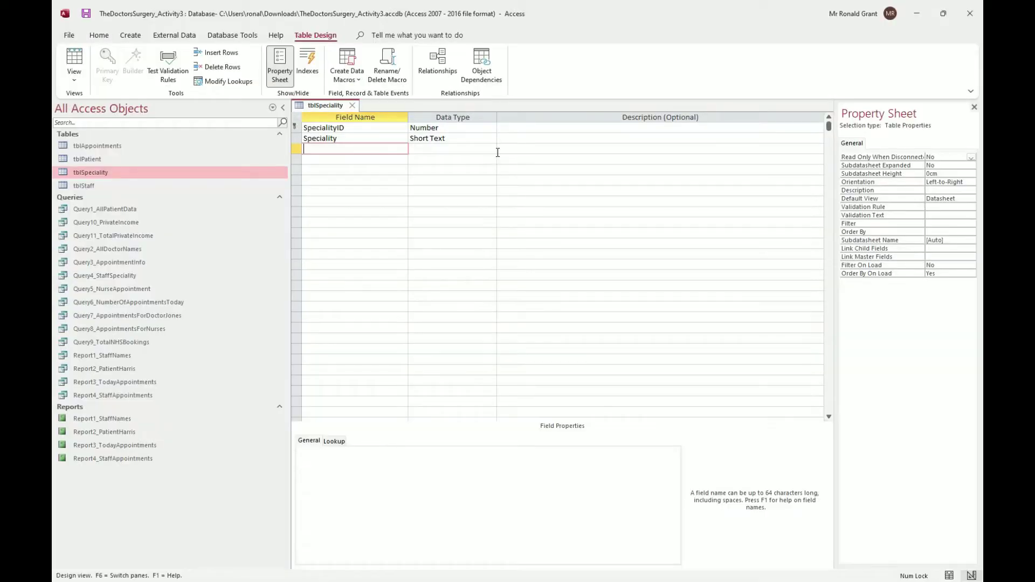
# - Switch to the activity2 Word document and paste the tblSpeciality snip below the tblAppointments screenshot
pyautogui.hotkey('alt', 'Tab')
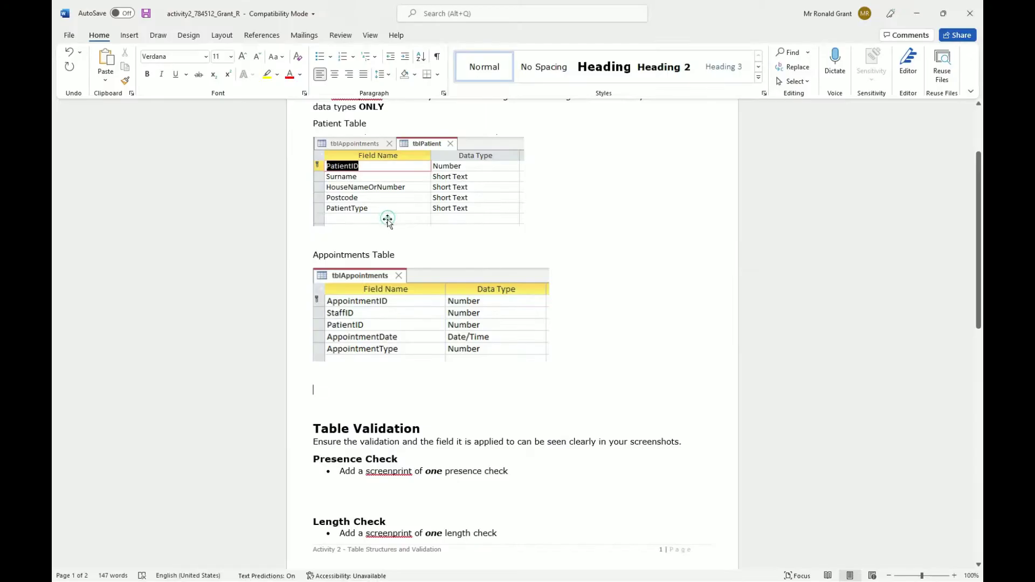
pyautogui.hotkey('alt', 'Tab')
pyautogui.hotkey('alt', 'Tab')
pyautogui.hotkey('ctrl', 'v')
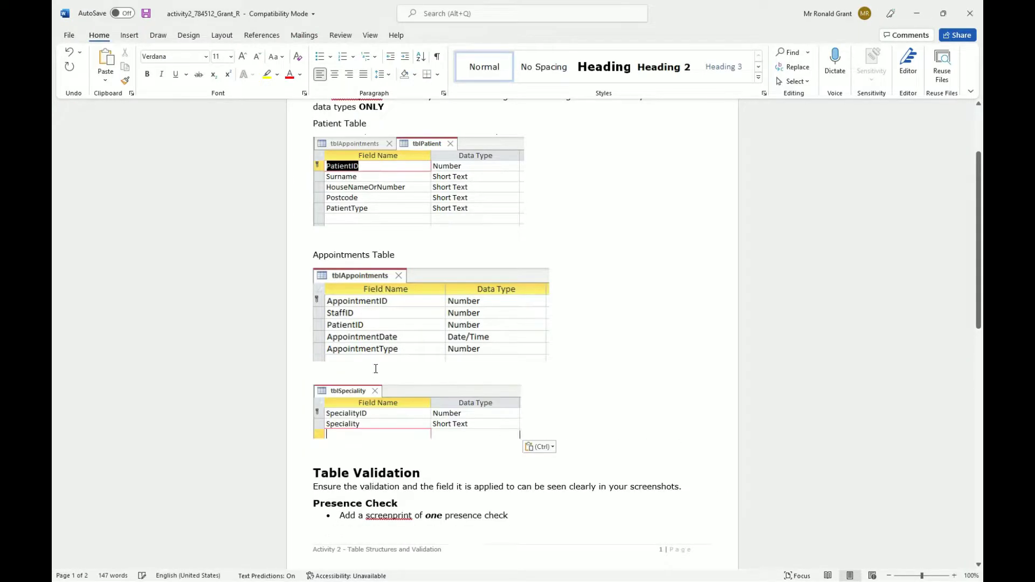
# - Label the tblSpeciality screenshot "Speciality Table" on a line above it and add blank lines below the picture
pyautogui.click(409, 372)
pyautogui.press('Return')
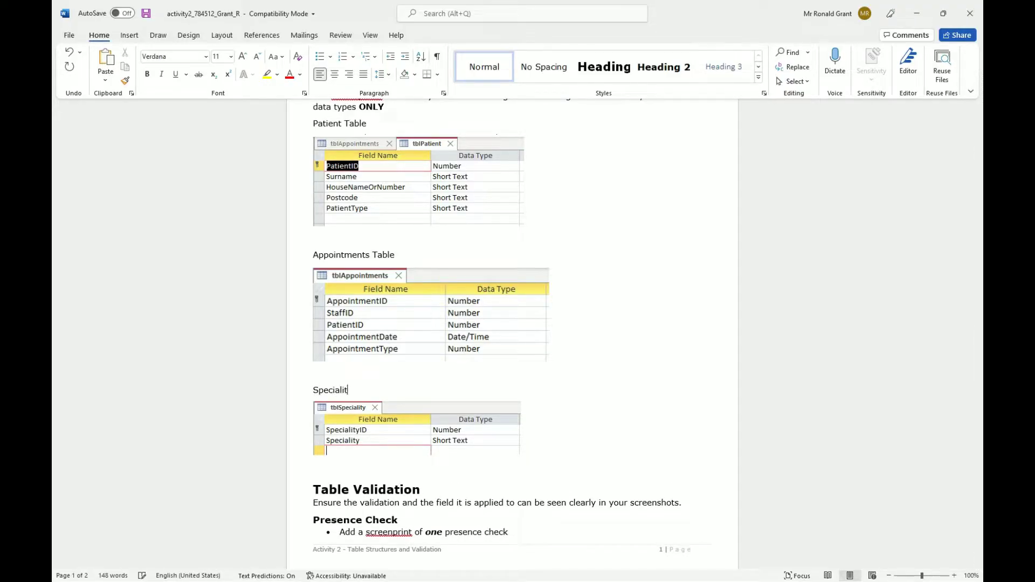
pyautogui.write('Speciality Table')
pyautogui.click(576, 436)
pyautogui.press('Return')
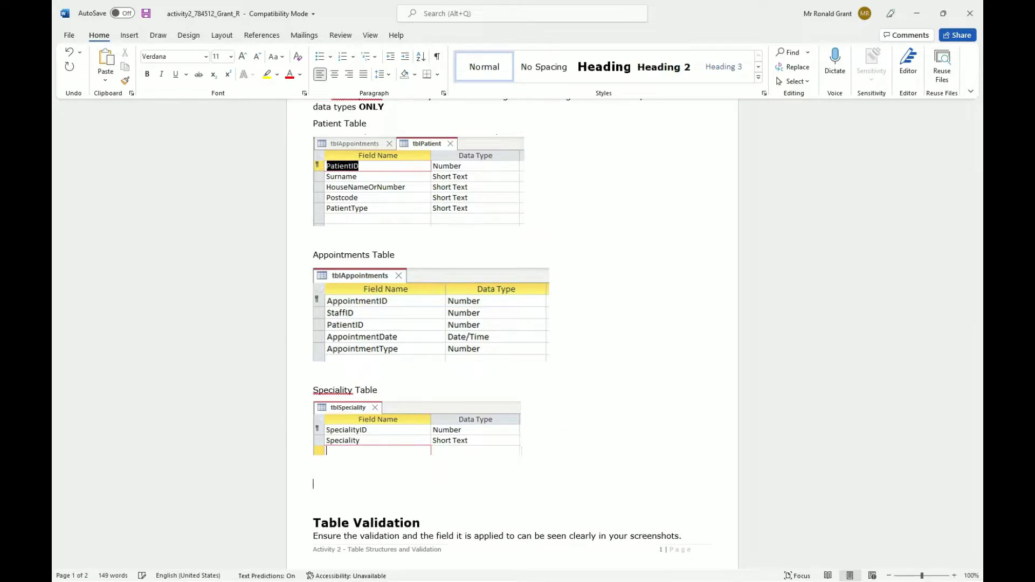
# - Switch to Access, close the tblSpeciality table and open tblStaff in Design View
pyautogui.hotkey('alt', 'Tab')
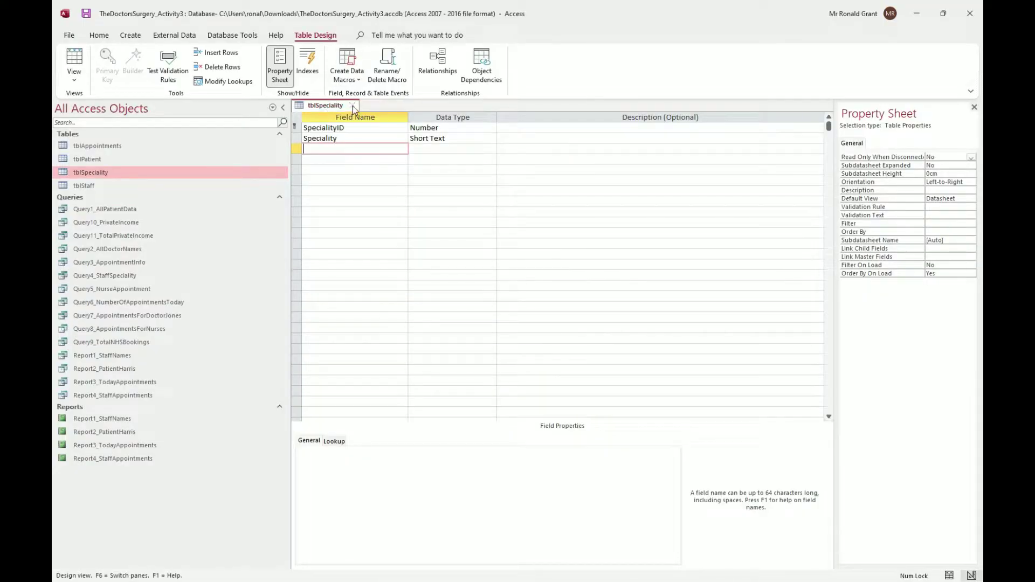
pyautogui.click(352, 105)
pyautogui.click(94, 189)
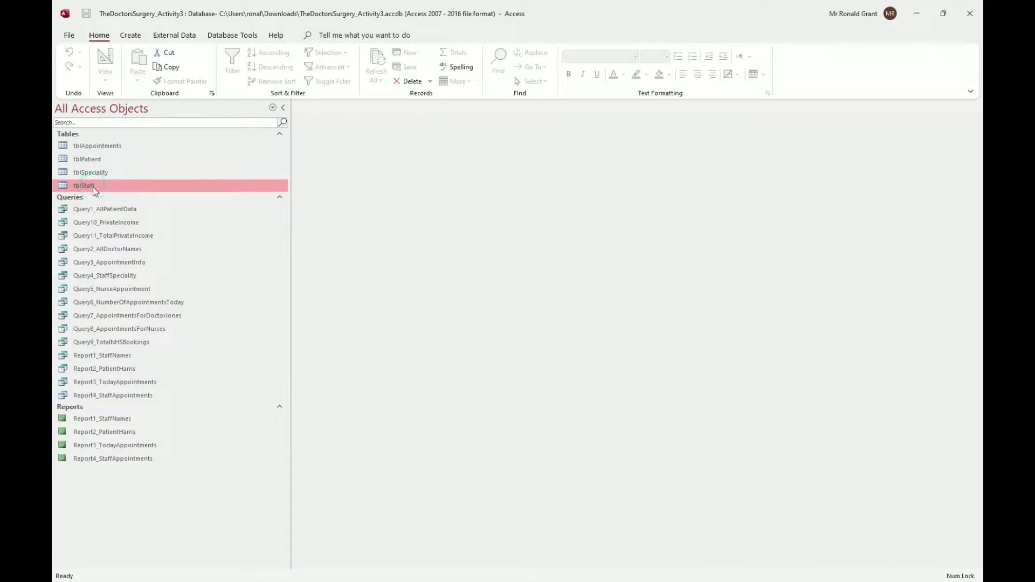
pyautogui.rightClick(94, 190)
pyautogui.click(115, 210)
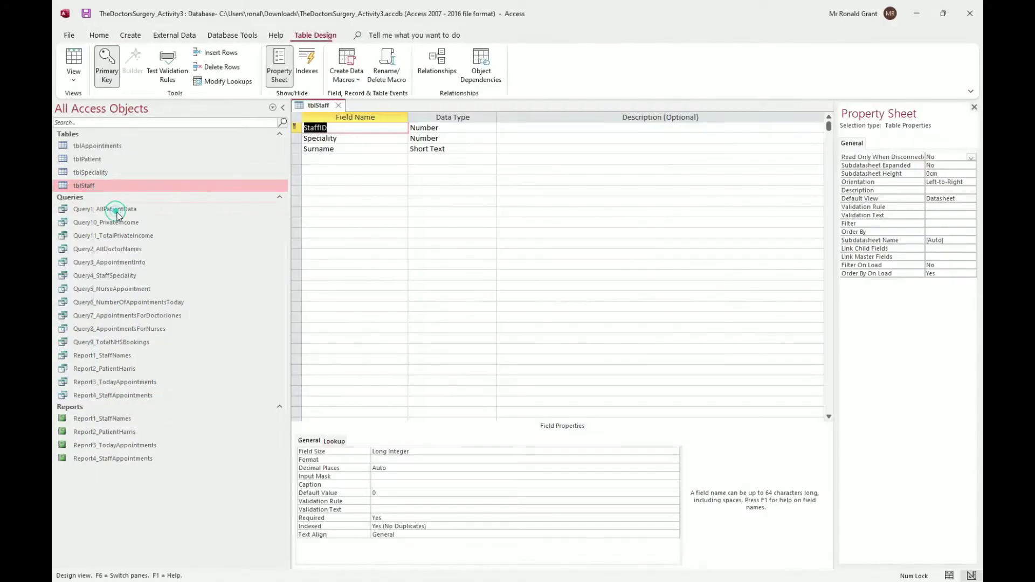
# - Capture a screen snip of the tblStaff tab with its field names and data types
pyautogui.press('super')
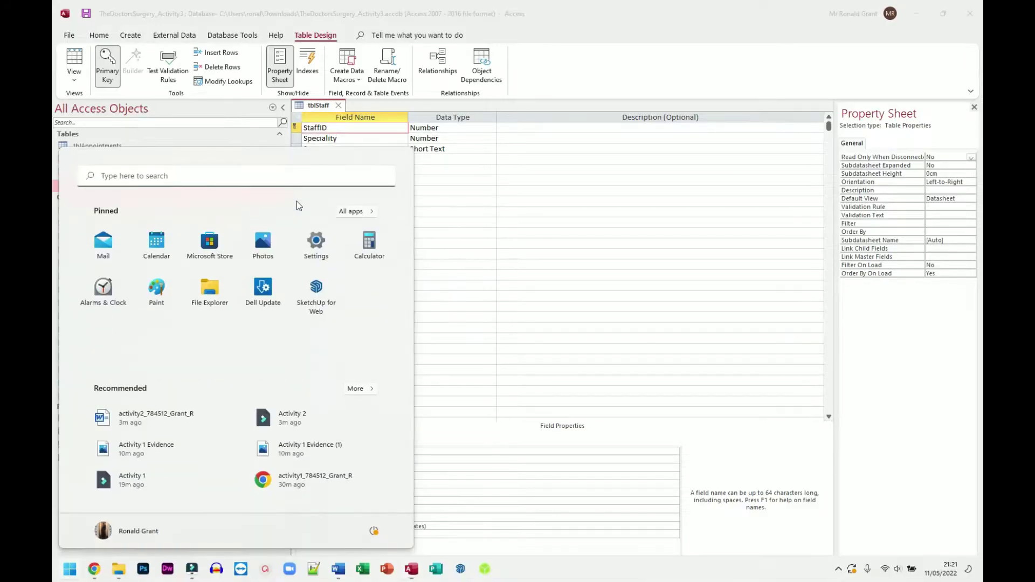
pyautogui.press('super')
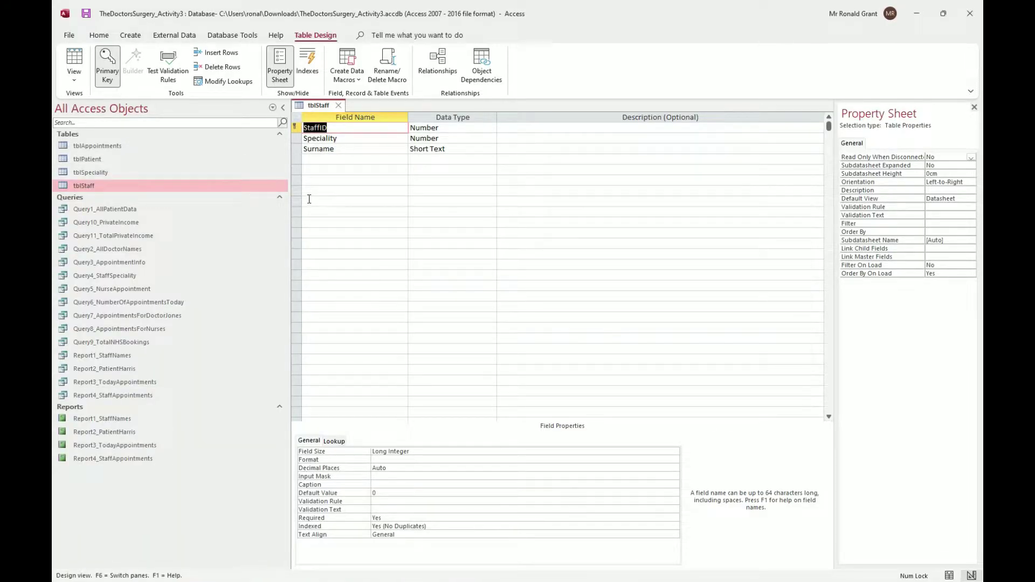
pyautogui.press('super+shift+s')
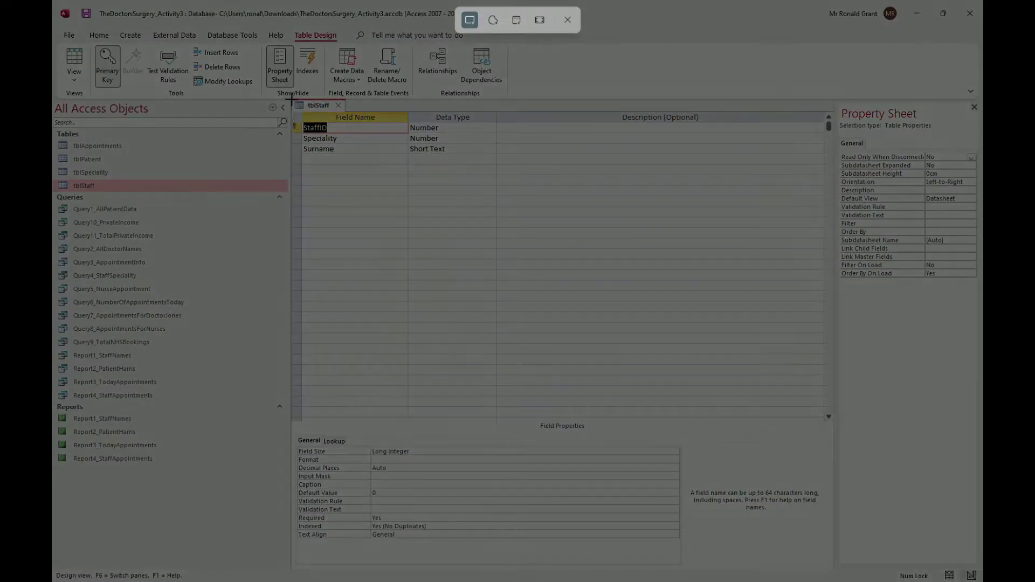
pyautogui.moveTo(291, 98); pyautogui.dragTo(499, 161)
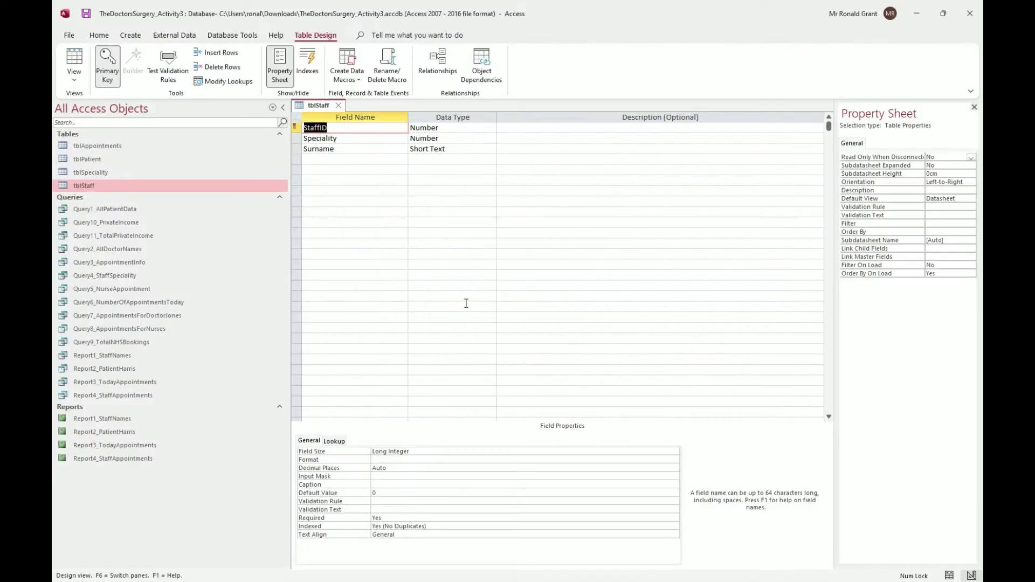
# - Switch to the activity2 Word document and paste the tblStaff snip below the tblSpeciality screenshot
pyautogui.hotkey('alt', 'Tab')
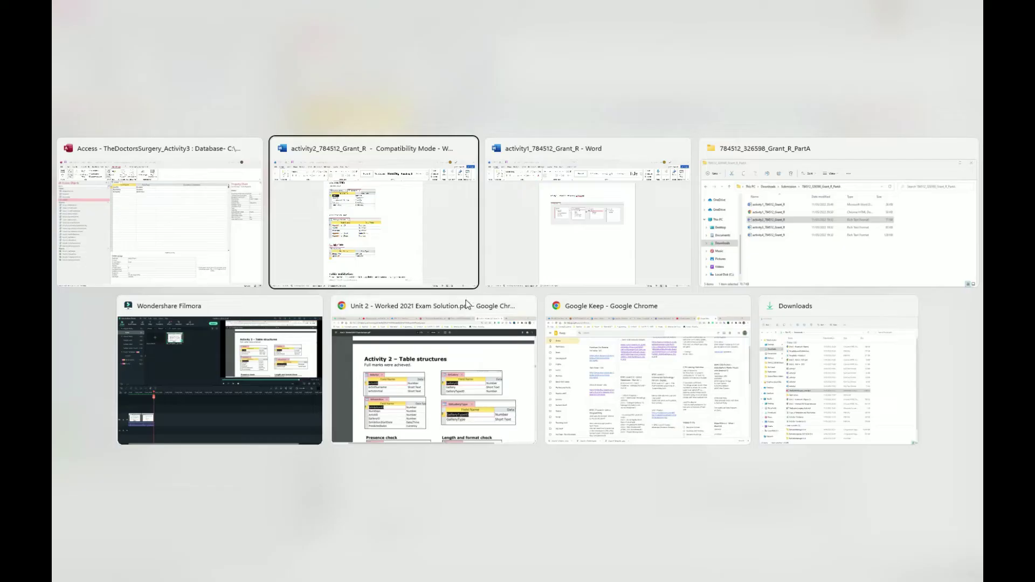
pyautogui.click(399, 217)
pyautogui.press('alt')
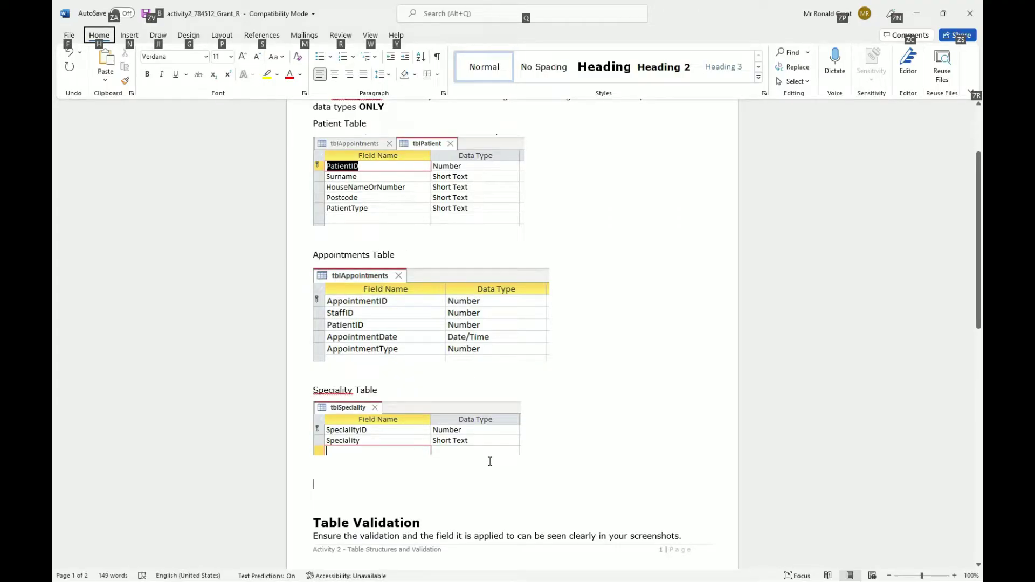
pyautogui.click(421, 480)
pyautogui.hotkey('ctrl', 'v')
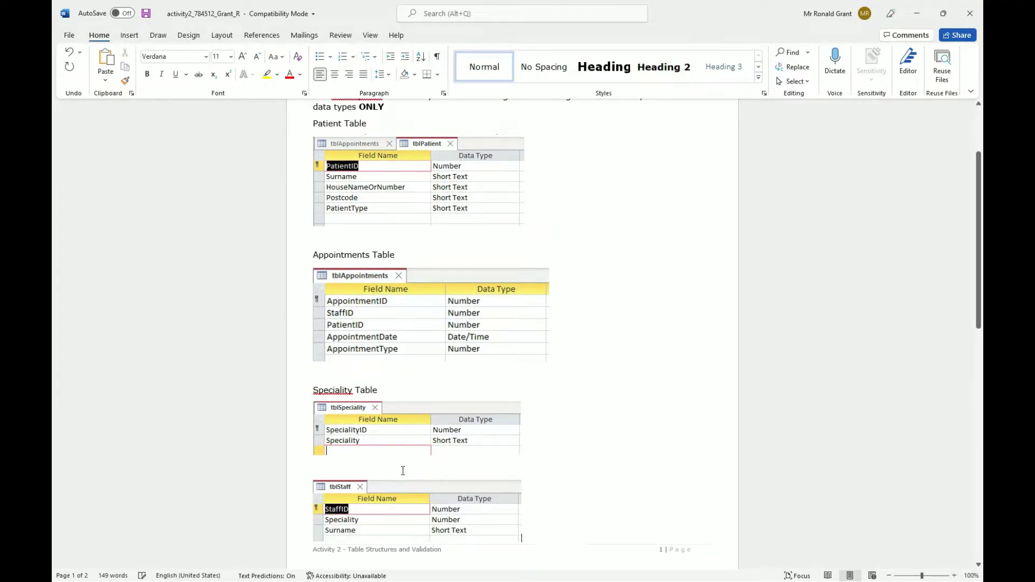
# - Label the tblStaff screenshot "Staff Table" above it and insert a page break before the label
pyautogui.click(403, 471)
pyautogui.press('Return')
pyautogui.write('Staff Table')
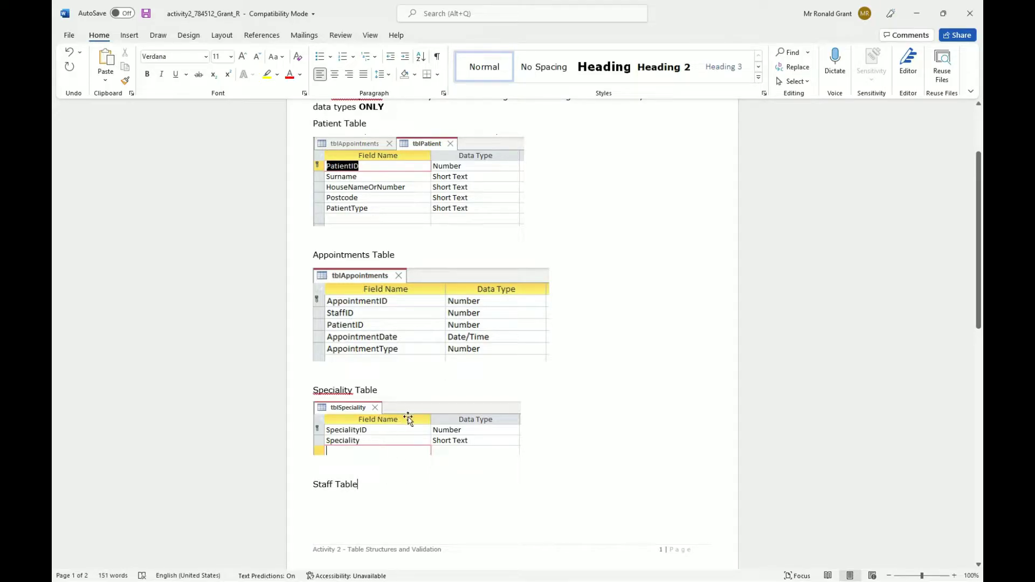
pyautogui.press('Home')
pyautogui.hotkey('ctrl', 'Return')
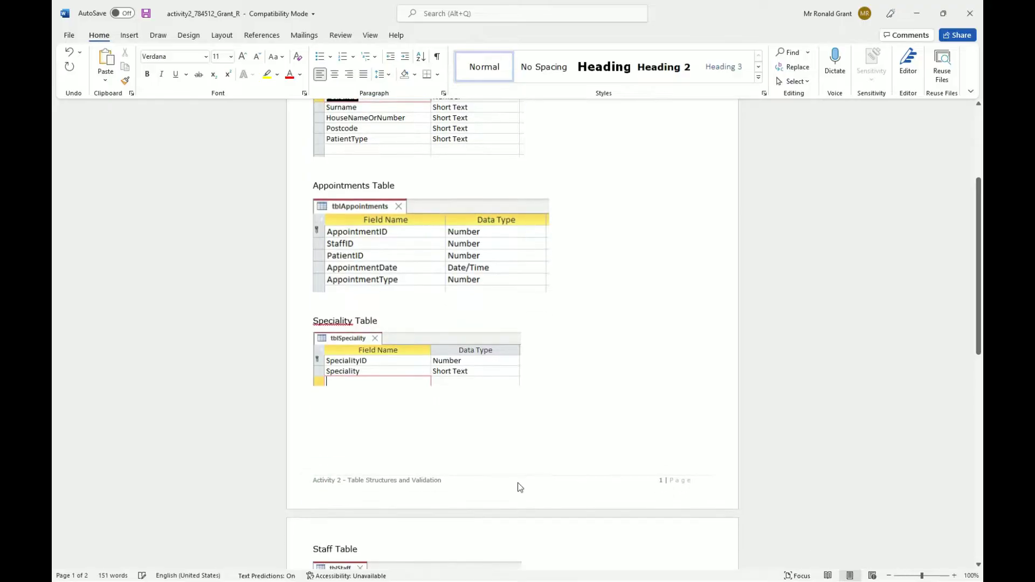
# - Zoom the document to 170% and check the patient and appointments screenshots against the Table Structures instructions
pyautogui.scroll(-2, 504, 473)
pyautogui.scroll(3, 504, 467)
pyautogui.scroll(3, 505, 468)
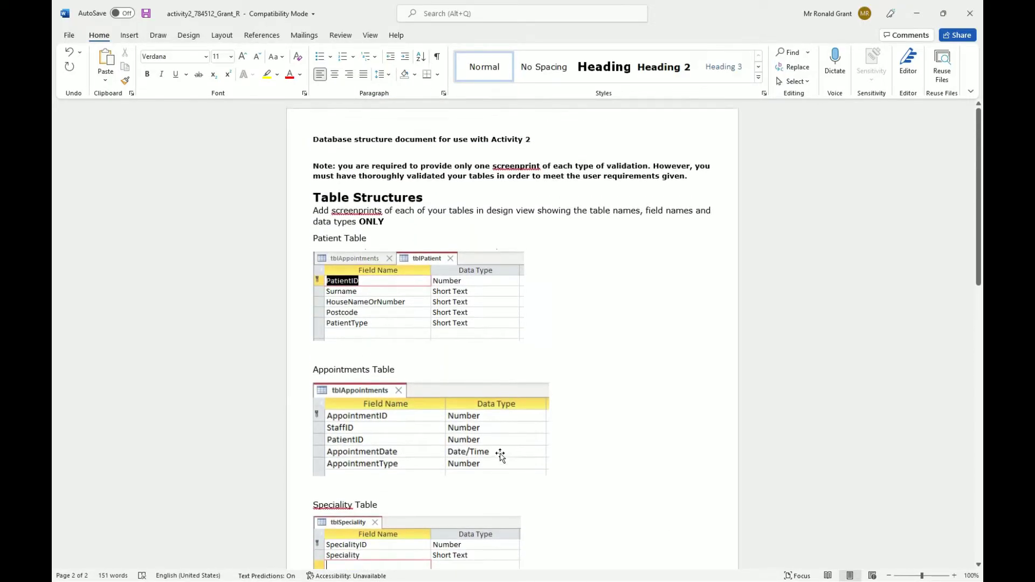
pyautogui.click(377, 197)
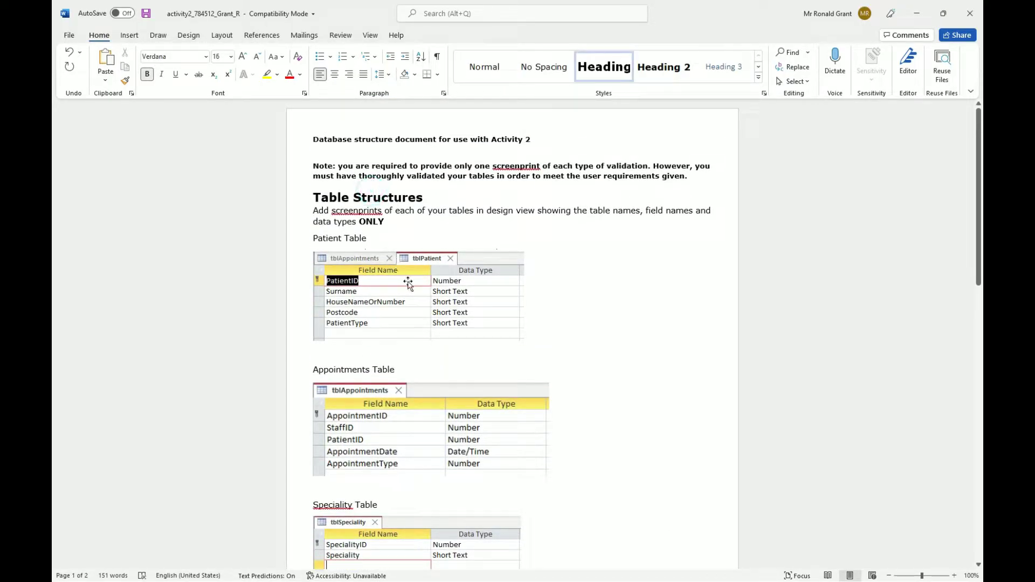
pyautogui.click(442, 247)
pyautogui.scroll(7, 434, 246)
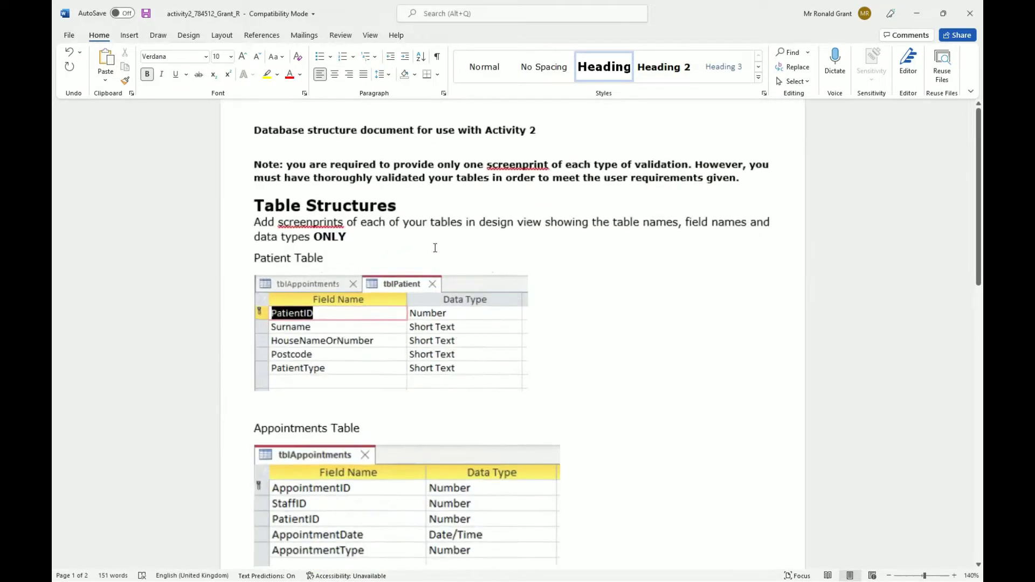
pyautogui.scroll(-5, 433, 247)
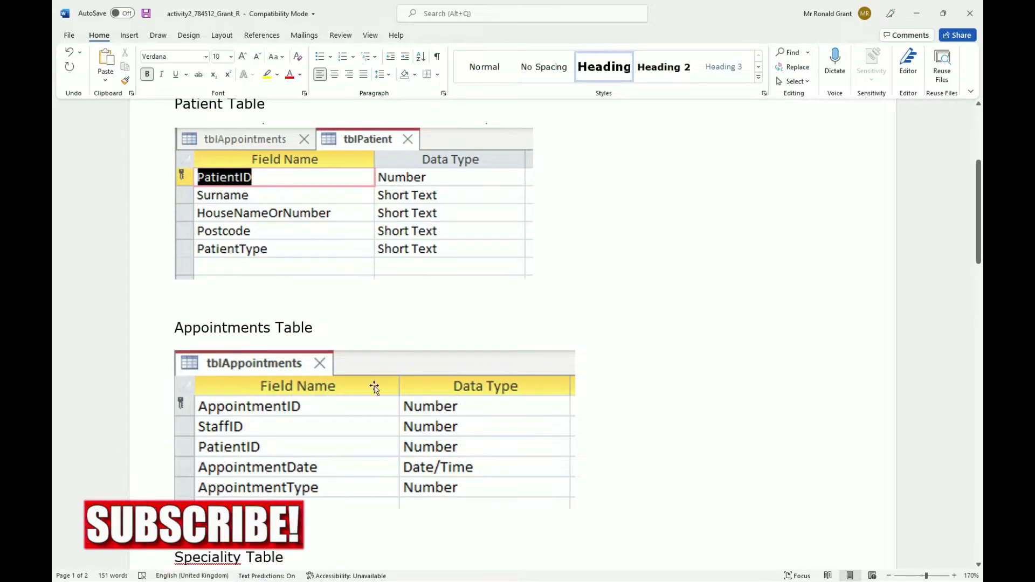
pyautogui.scroll(1, 307, 171)
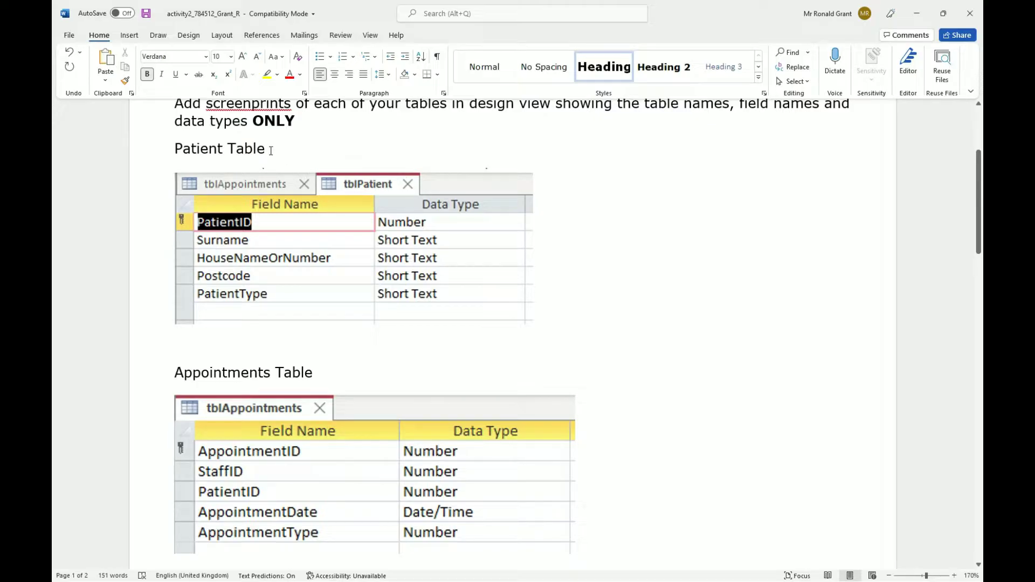
# - Review the labels and screenshots of all four tables, checking that table names, field names and data types are shown
pyautogui.moveTo(271, 151); pyautogui.dragTo(182, 150)
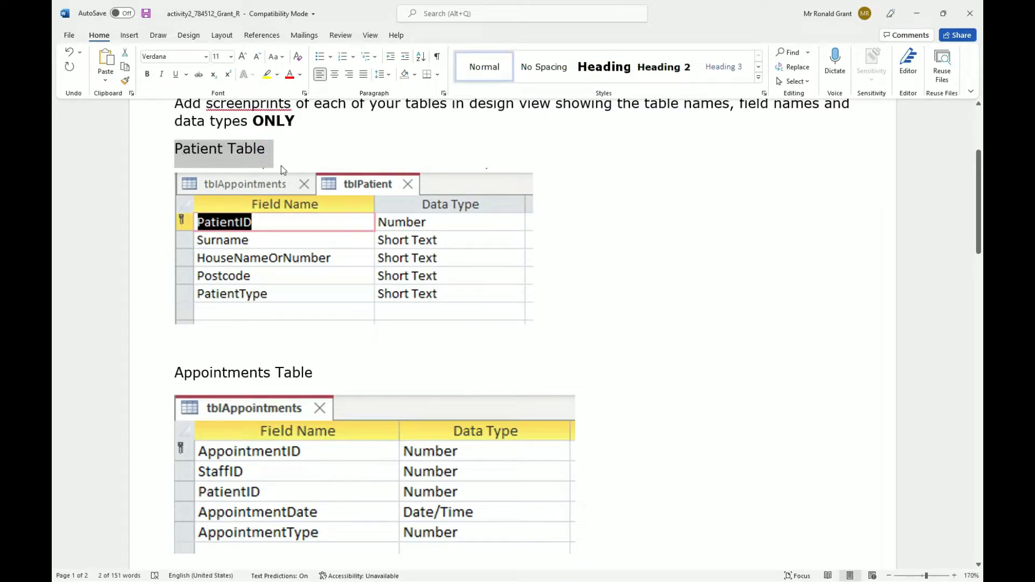
pyautogui.click(298, 205)
pyautogui.scroll(-10, 298, 205)
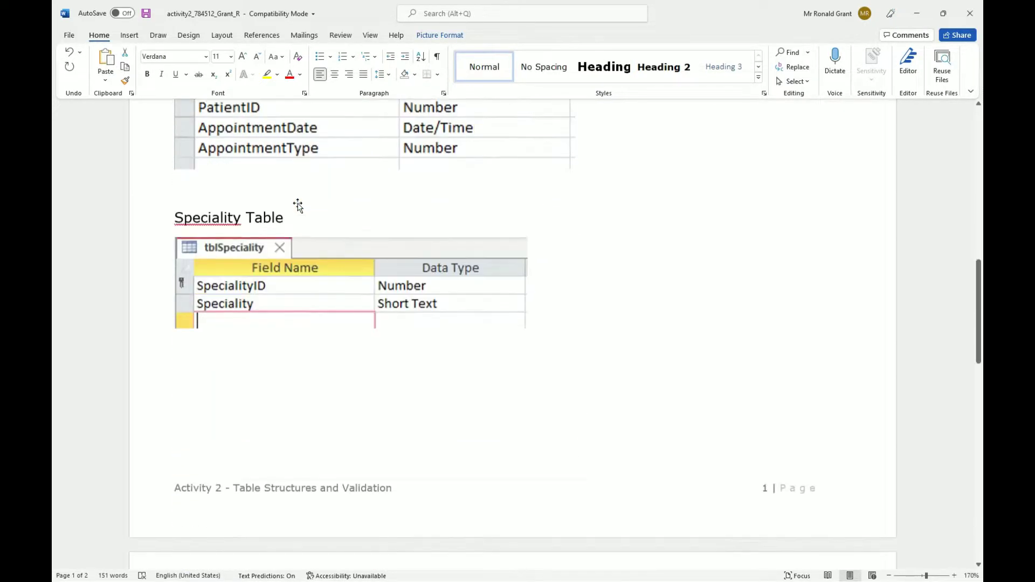
pyautogui.scroll(-3, 298, 205)
pyautogui.scroll(2, 297, 204)
pyautogui.scroll(-4, 297, 203)
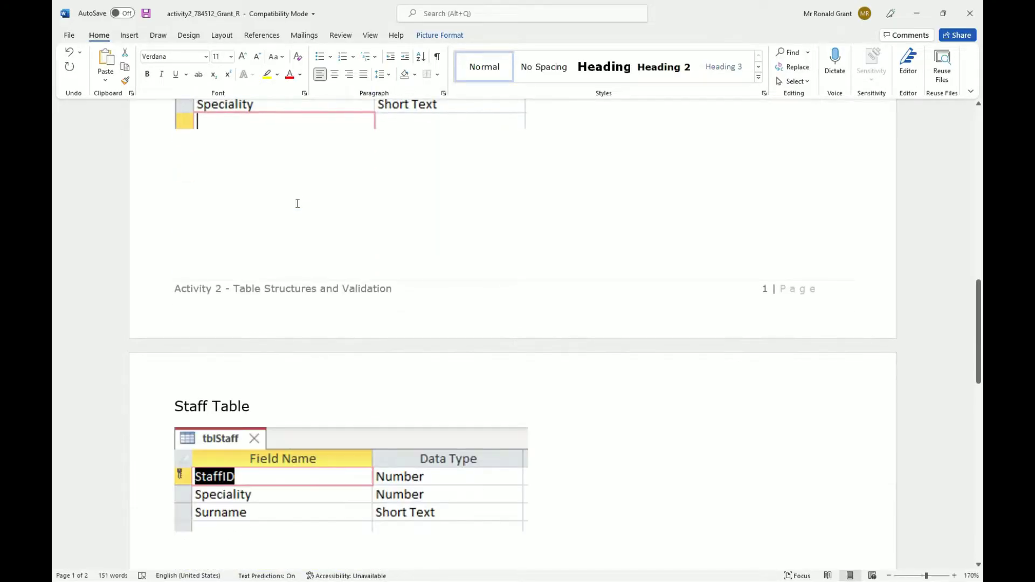
pyautogui.scroll(-3, 261, 240)
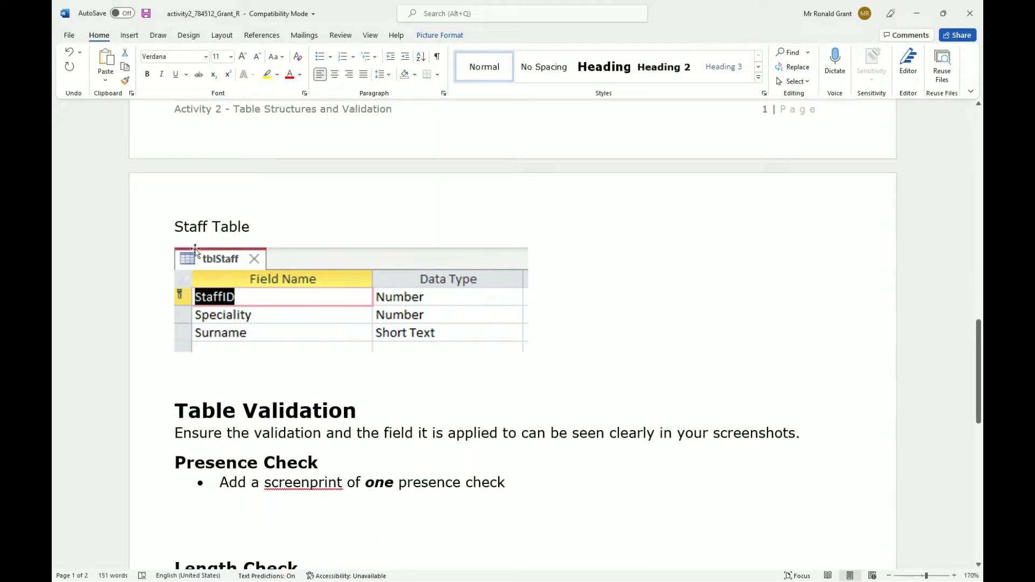
pyautogui.scroll(6, 209, 269)
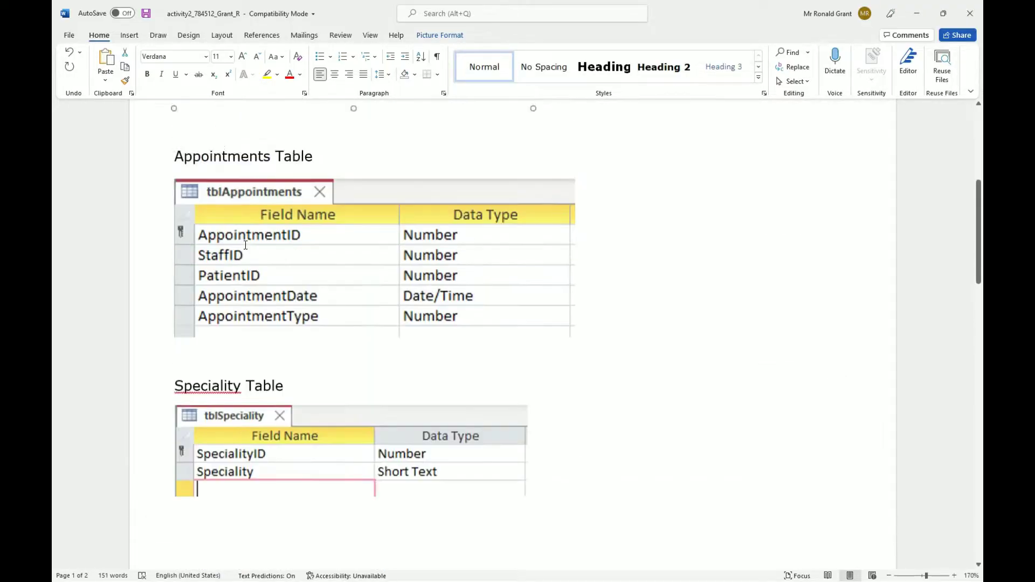
pyautogui.scroll(5, 237, 241)
pyautogui.click(234, 237)
pyautogui.scroll(5, 245, 323)
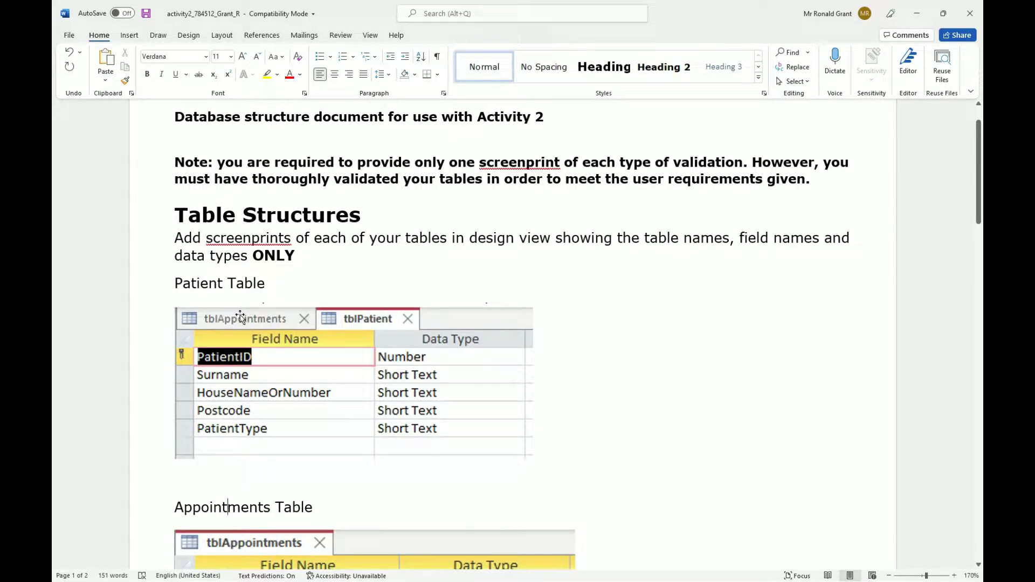
pyautogui.scroll(-15, 384, 301)
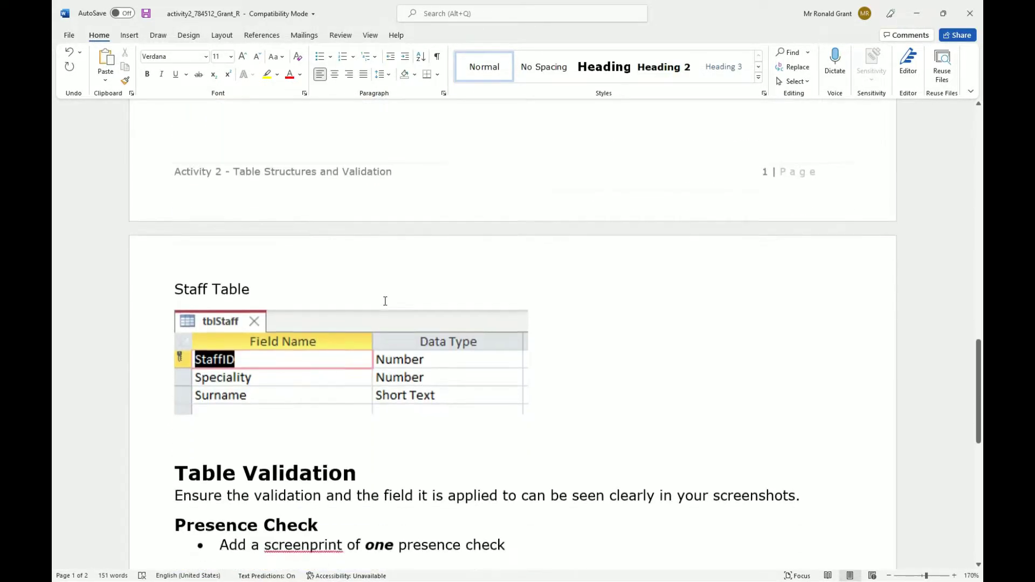
pyautogui.scroll(-3, 385, 300)
# - Switch to Access, show the tblPatient table in Design View and select the Surname field to display its validation properties
pyautogui.click(213, 414)
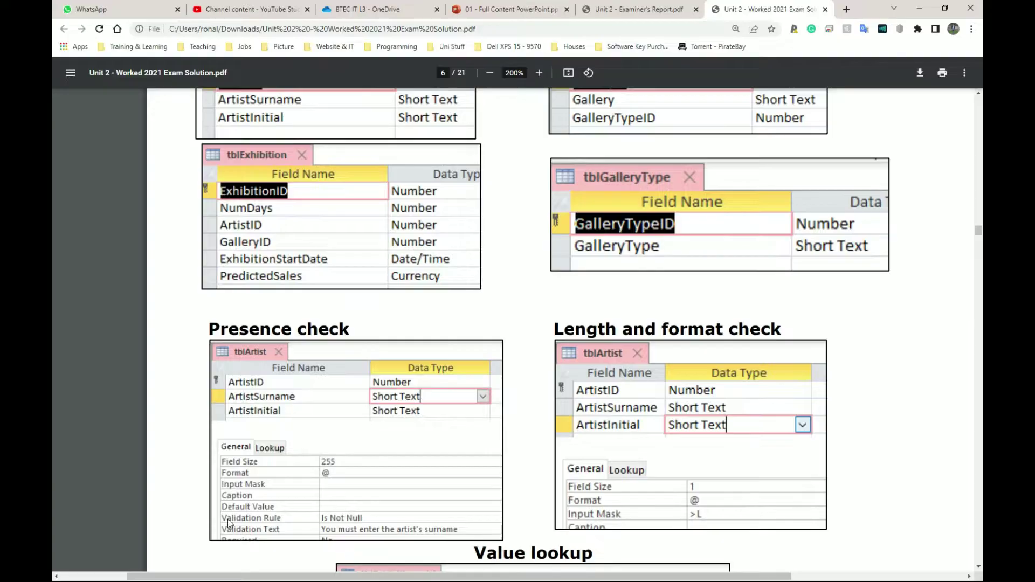
pyautogui.hotkey('alt', 'Tab')
pyautogui.click(442, 222)
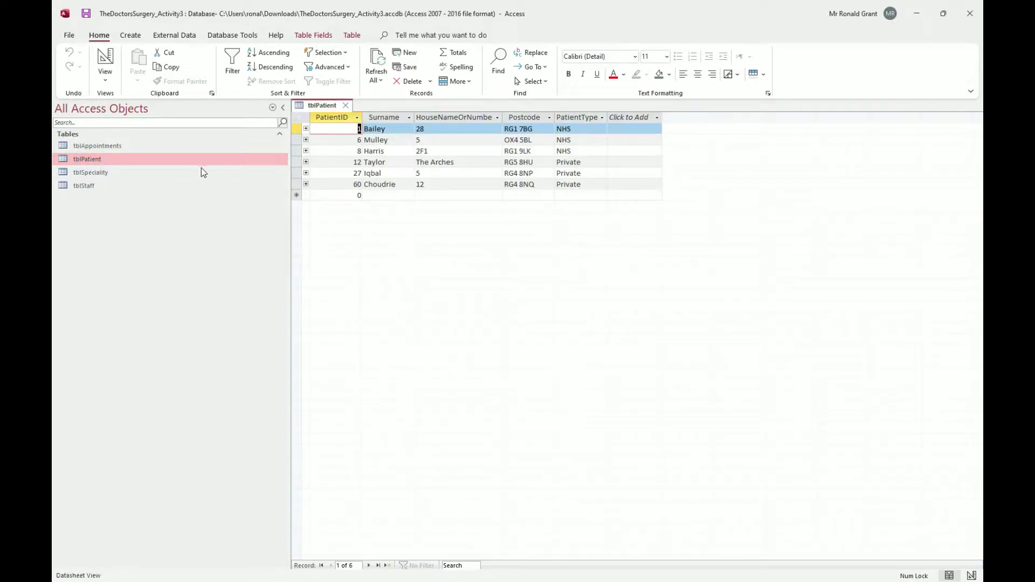
pyautogui.click(108, 62)
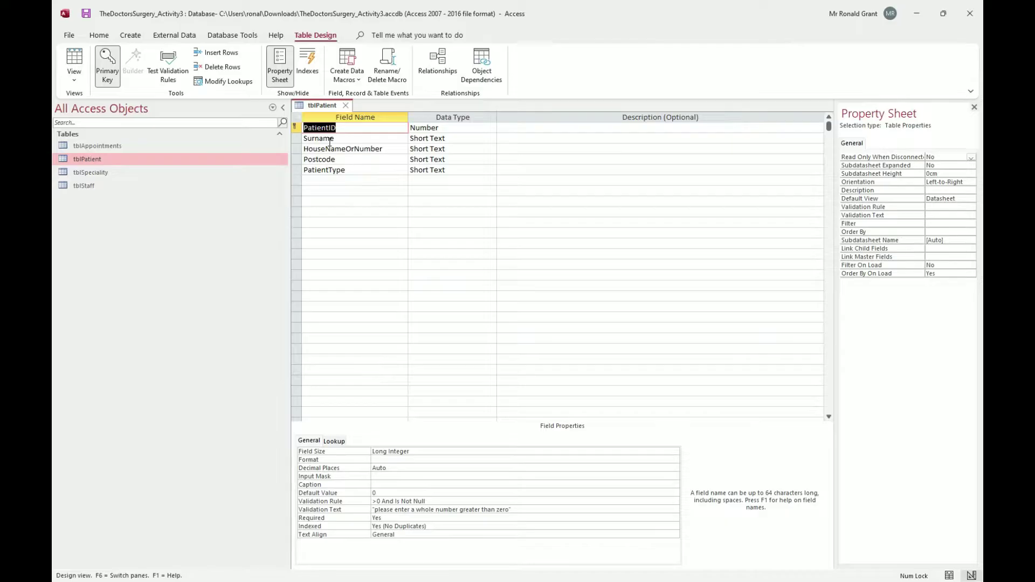
pyautogui.click(335, 138)
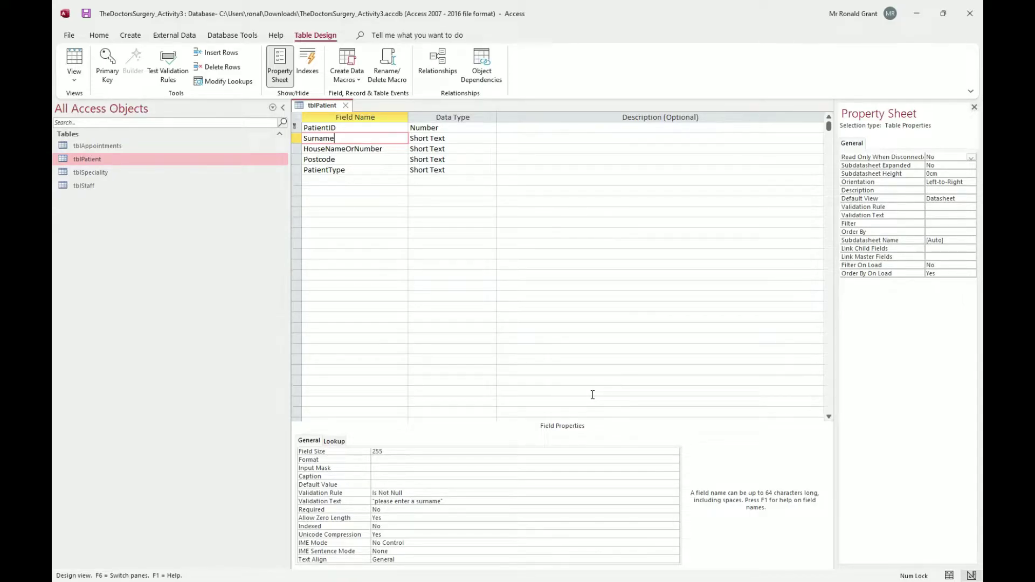
# - Capture the tblPatient field list with Surname selected and paste the screenshot under Presence Check in the activity2 document
pyautogui.press('shift+super+s')
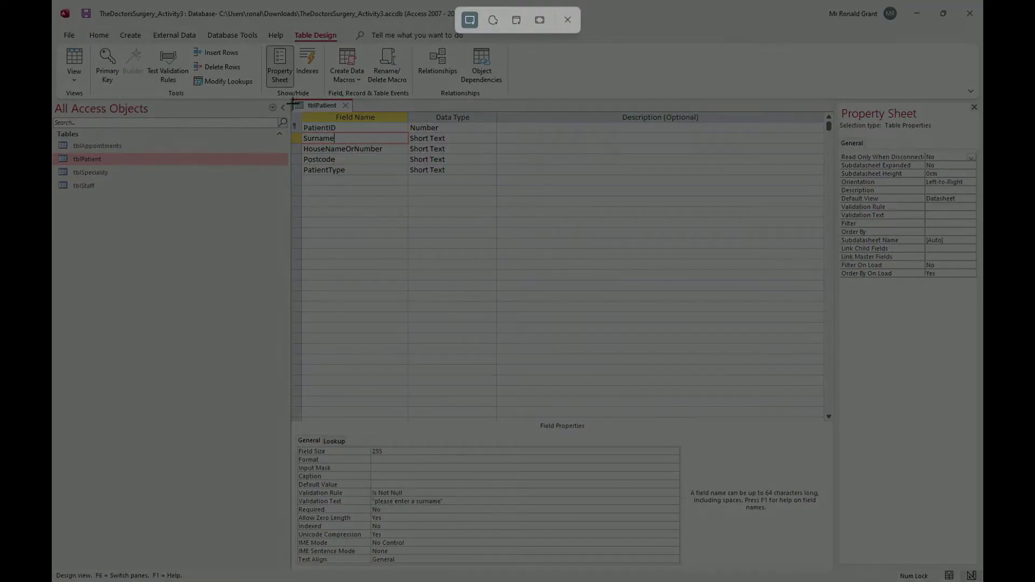
pyautogui.moveTo(289, 100); pyautogui.dragTo(500, 178)
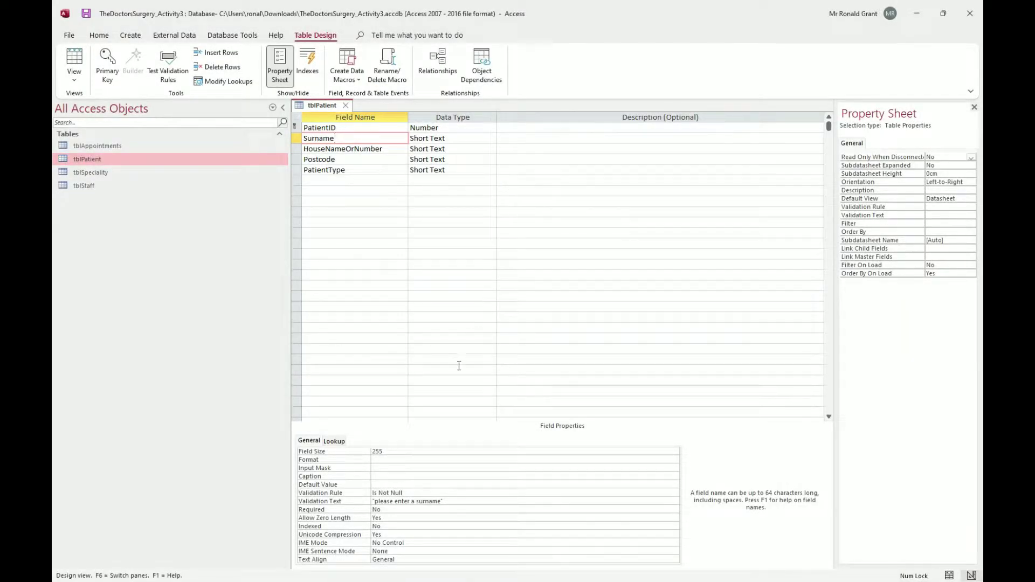
pyautogui.hotkey('alt', 'Tab')
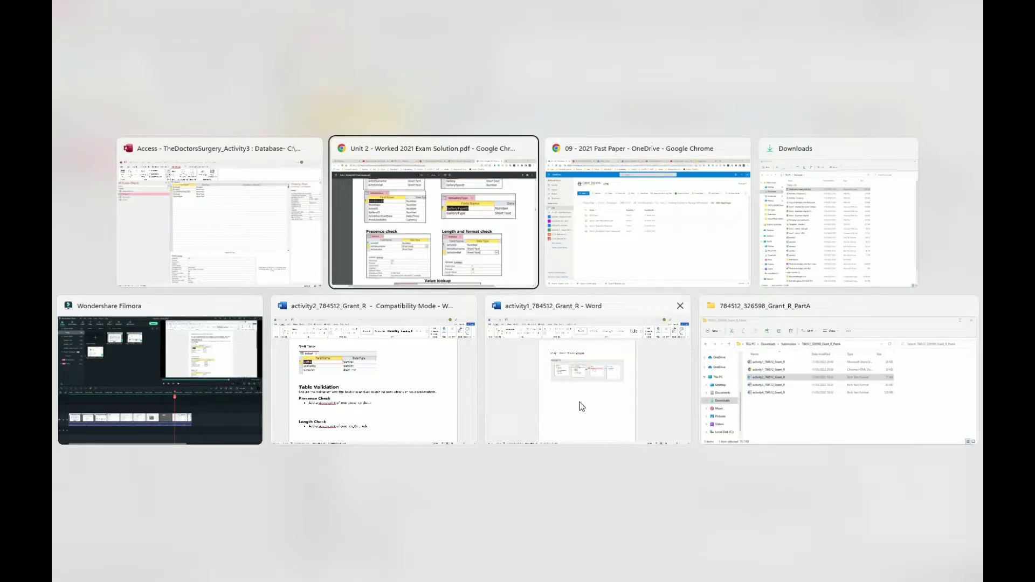
pyautogui.click(374, 387)
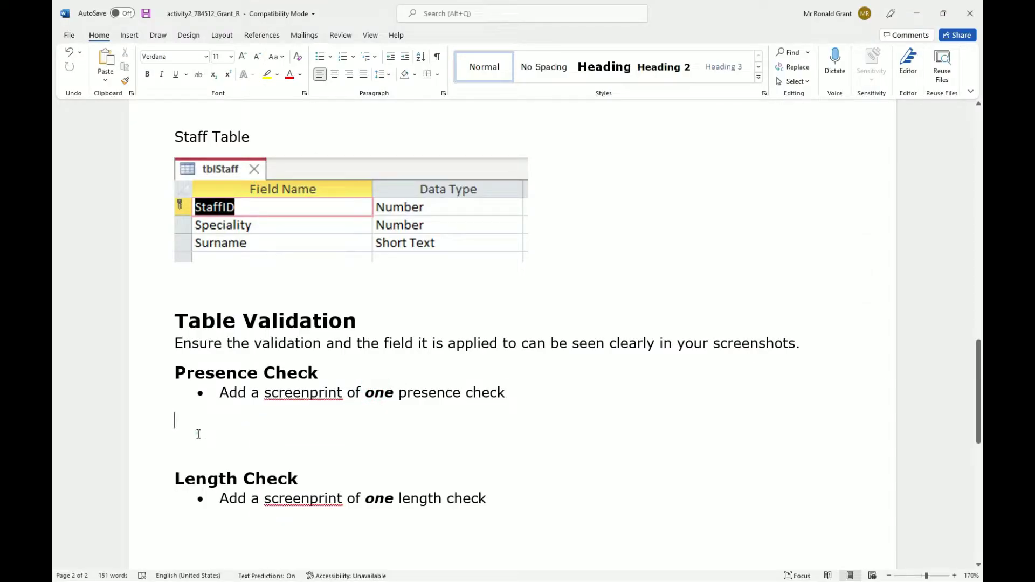
pyautogui.hotkey('ctrl', 'v')
pyautogui.scroll(-2, 440, 428)
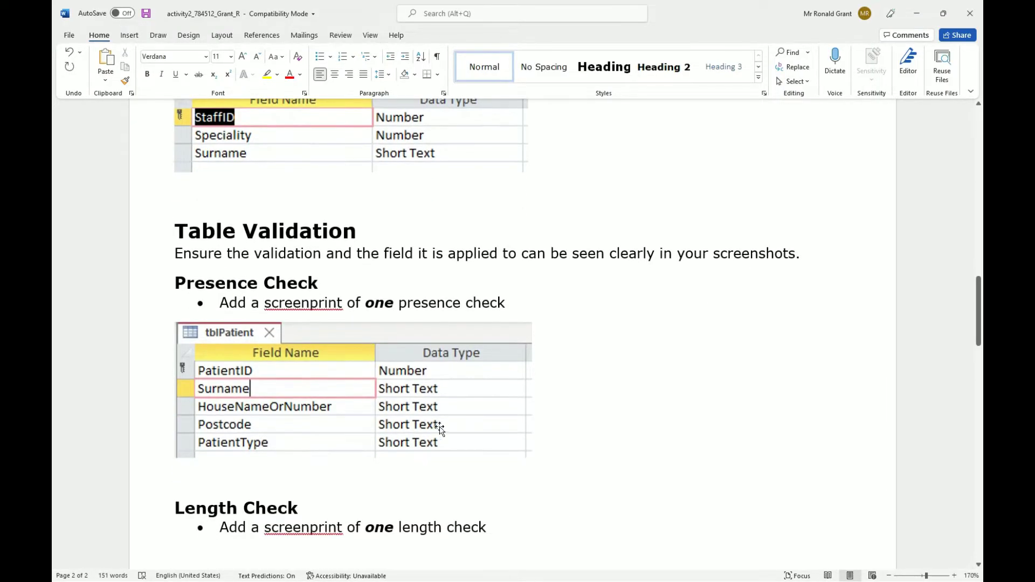
# - Capture the Surname field's Field Properties in Access and paste them on a new line below the Presence Check table screenshot
pyautogui.hotkey('alt', 'Tab')
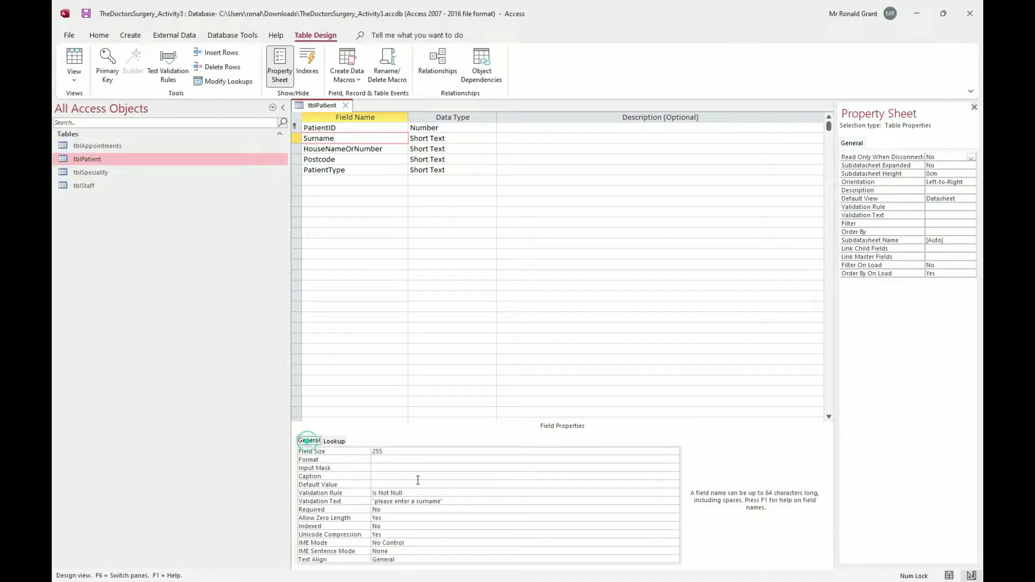
pyautogui.click(309, 442)
pyautogui.press('super+shift+s')
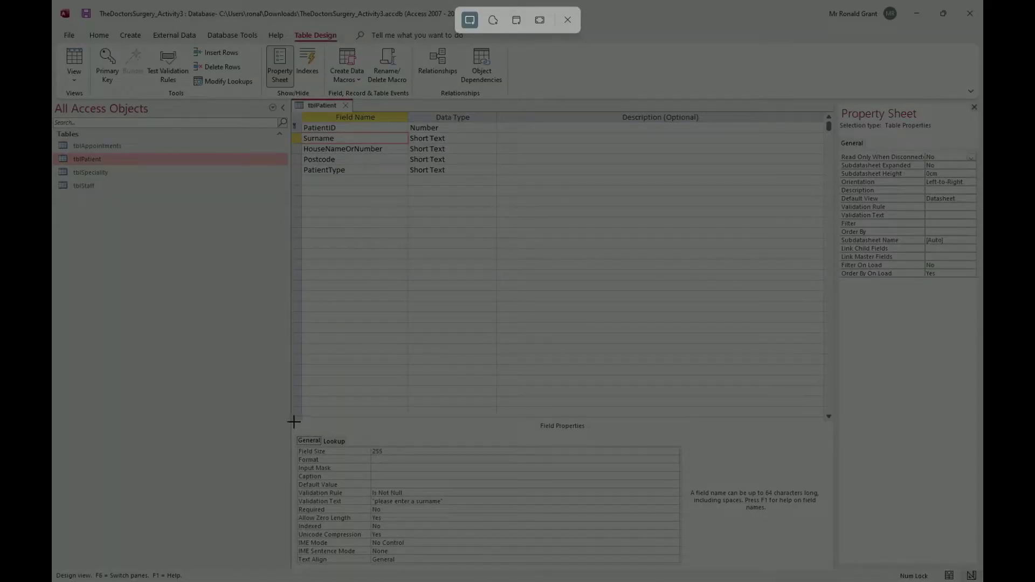
pyautogui.moveTo(295, 421); pyautogui.dragTo(683, 569)
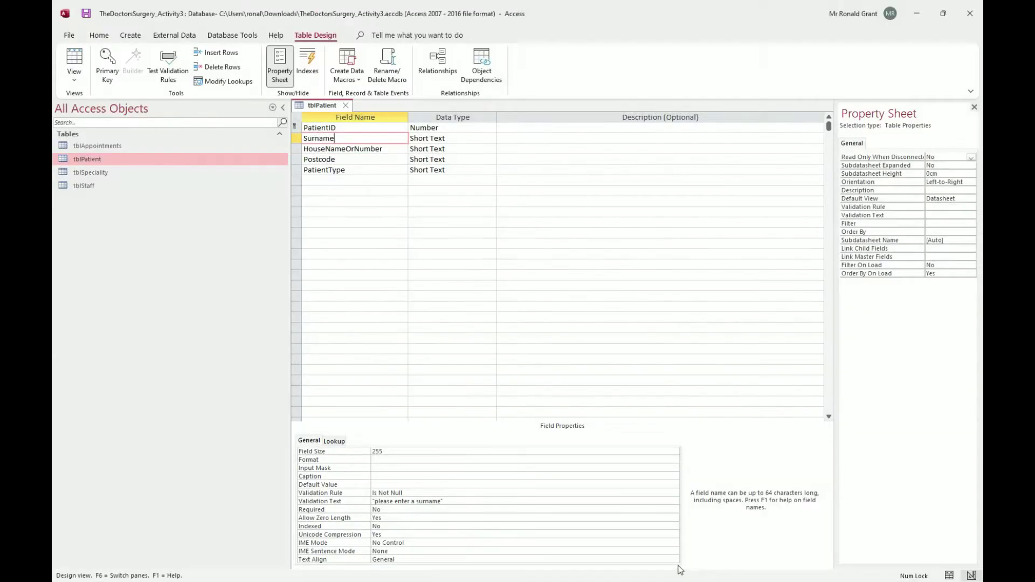
pyautogui.hotkey('alt', 'Tab')
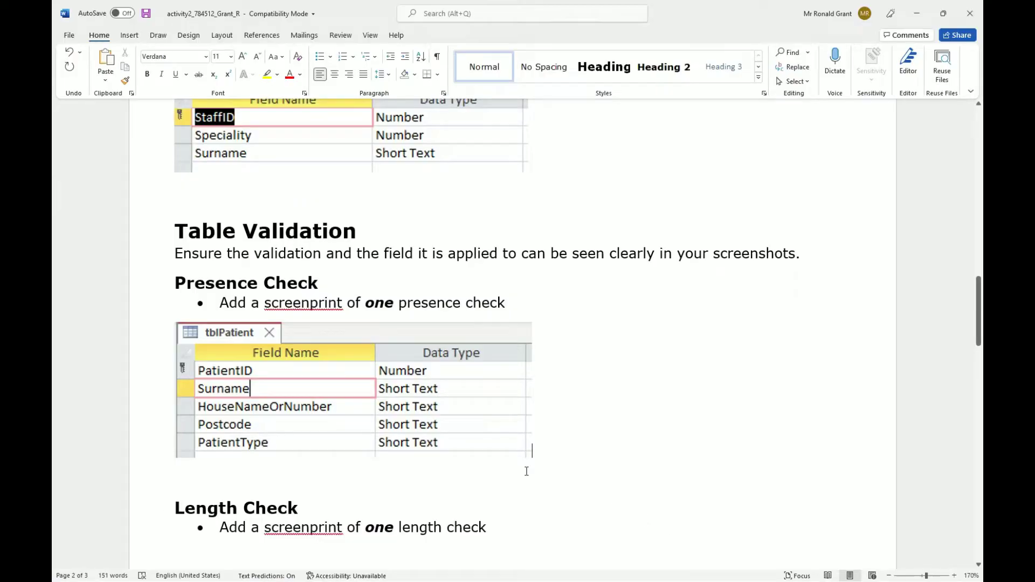
pyautogui.click(565, 446)
pyautogui.press('Return')
pyautogui.hotkey('ctrl', 'v')
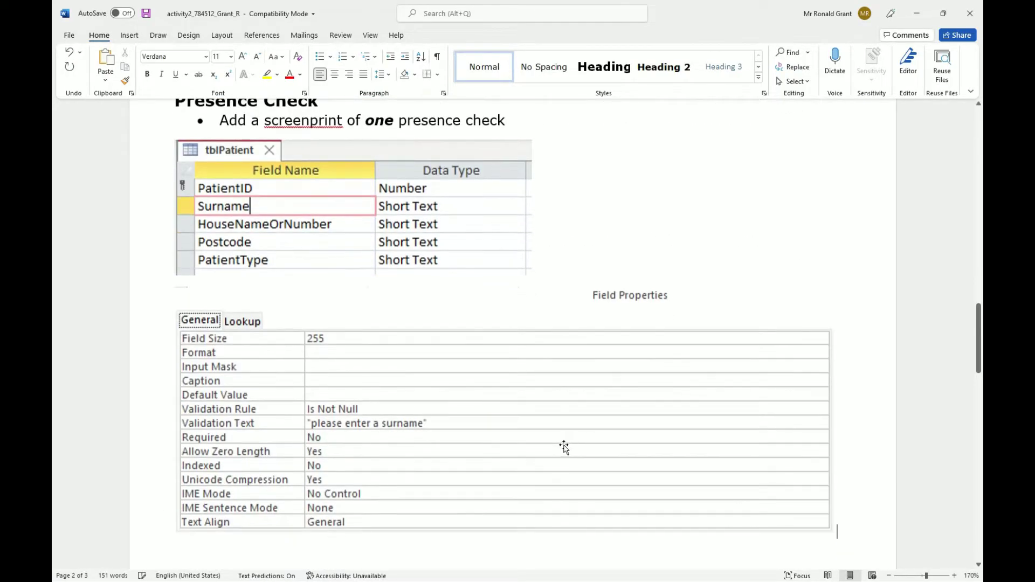
pyautogui.click(431, 259)
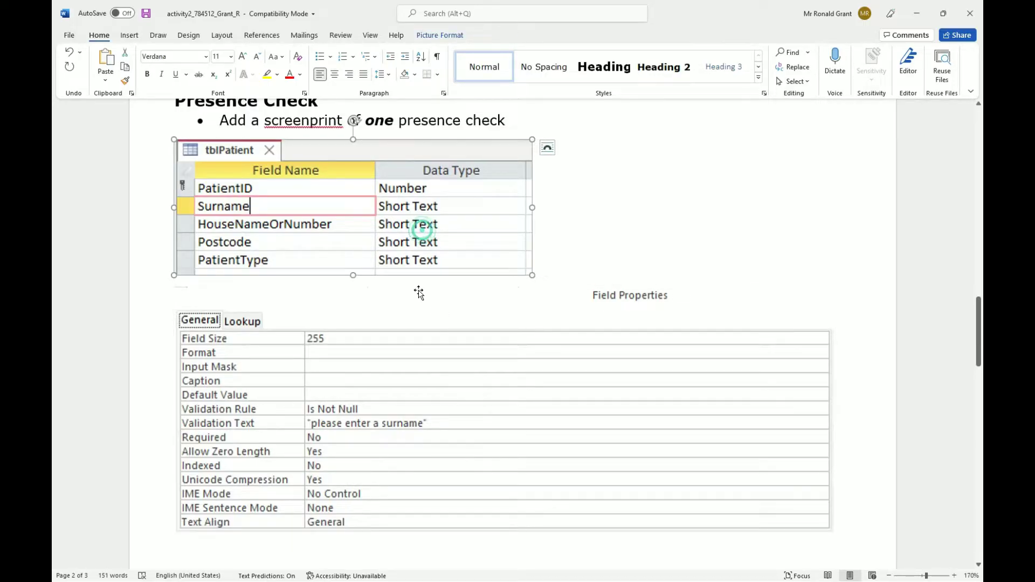
pyautogui.scroll(3, 418, 291)
pyautogui.scroll(-3, 418, 291)
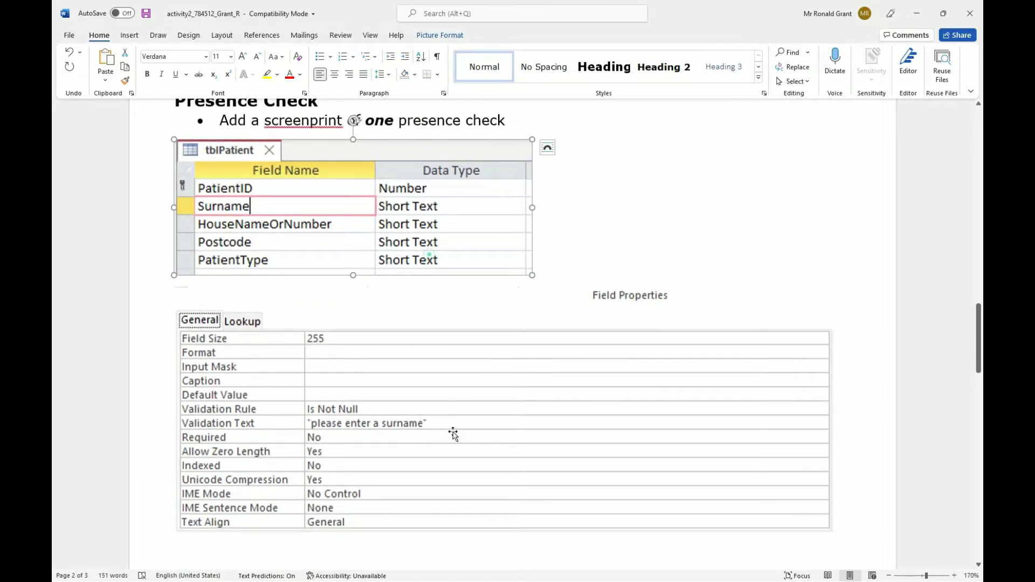
# - Switch to the worked exam solution PDF in Chrome and examine the Length and format check example
pyautogui.hotkey('alt', 'Tab')
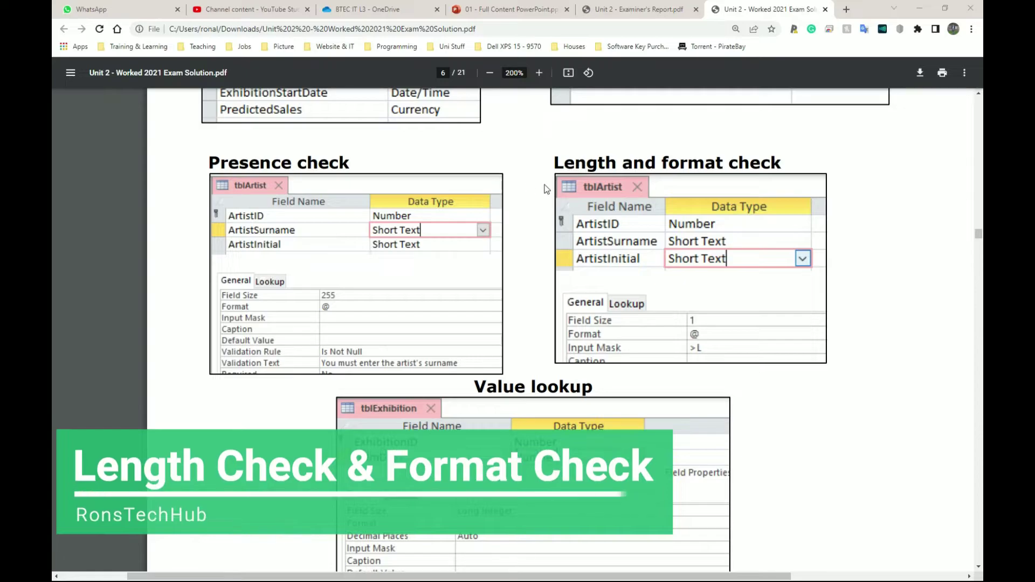
pyautogui.moveTo(787, 167); pyautogui.dragTo(558, 168)
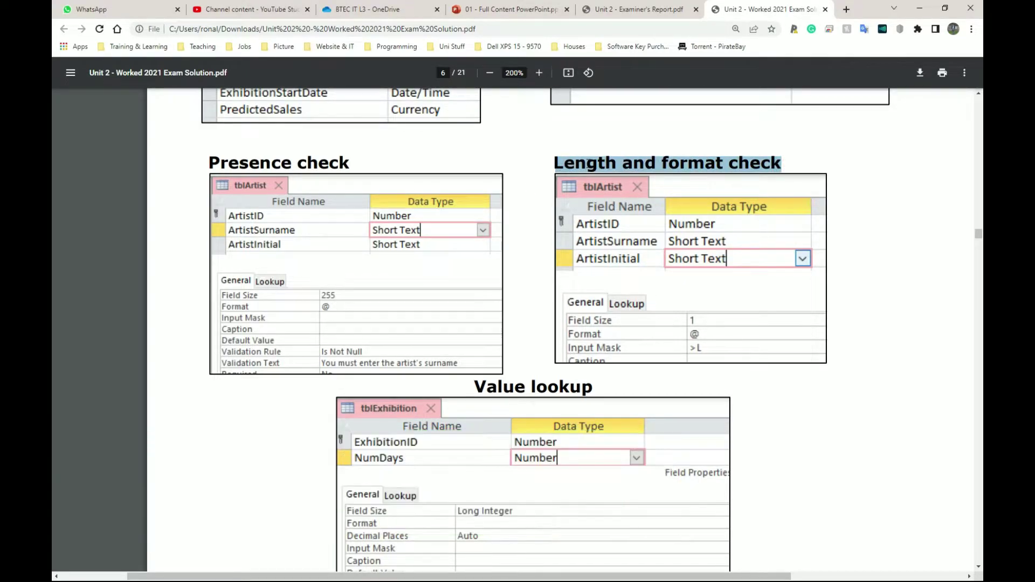
pyautogui.click(616, 159)
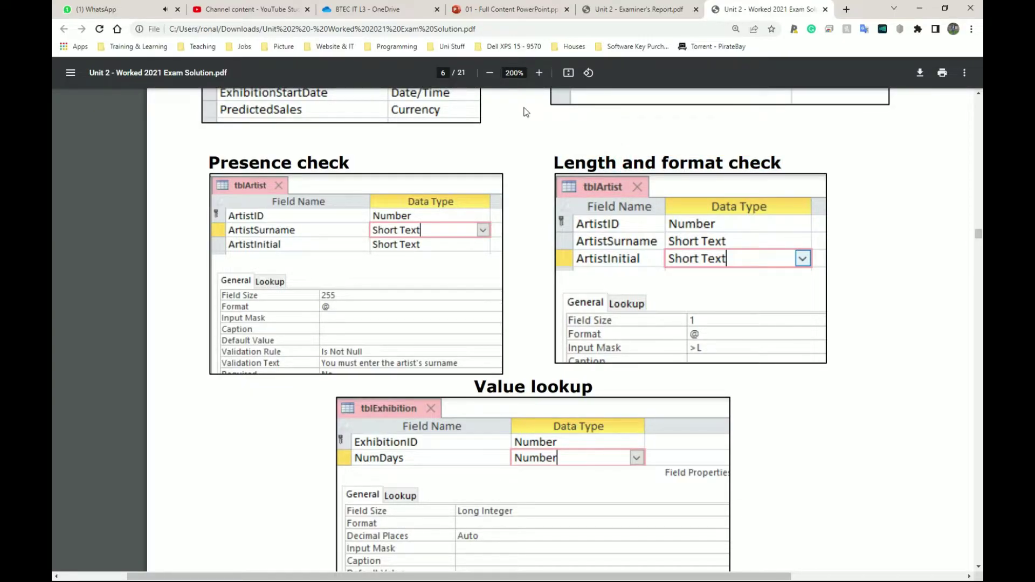
# - Return to the activity2 document, compare the Length Check and Format Check sections, and place the cursor below the Length Check instruction
pyautogui.hotkey('alt', 'Tab')
pyautogui.click(811, 227)
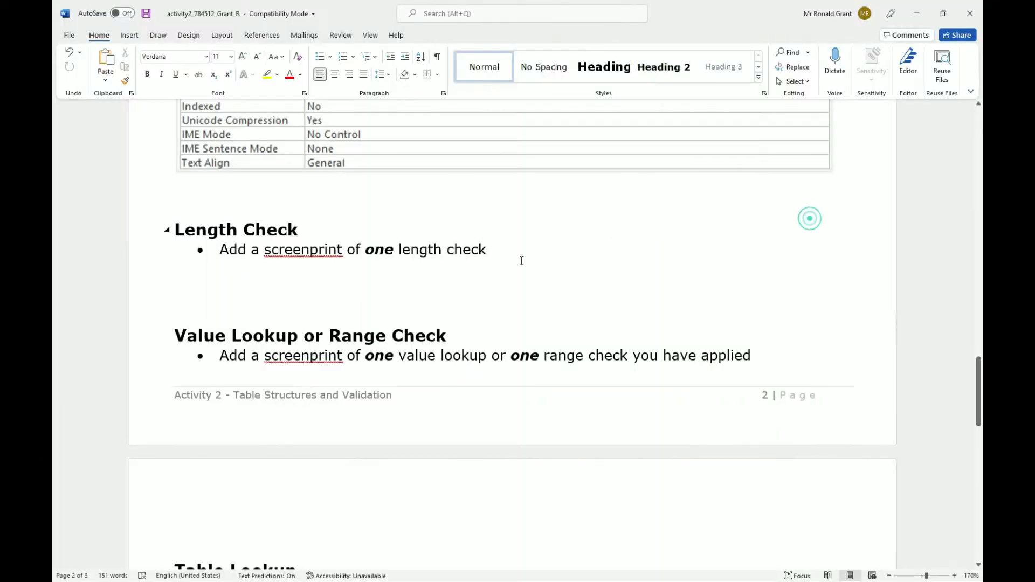
pyautogui.tripleClick(221, 229)
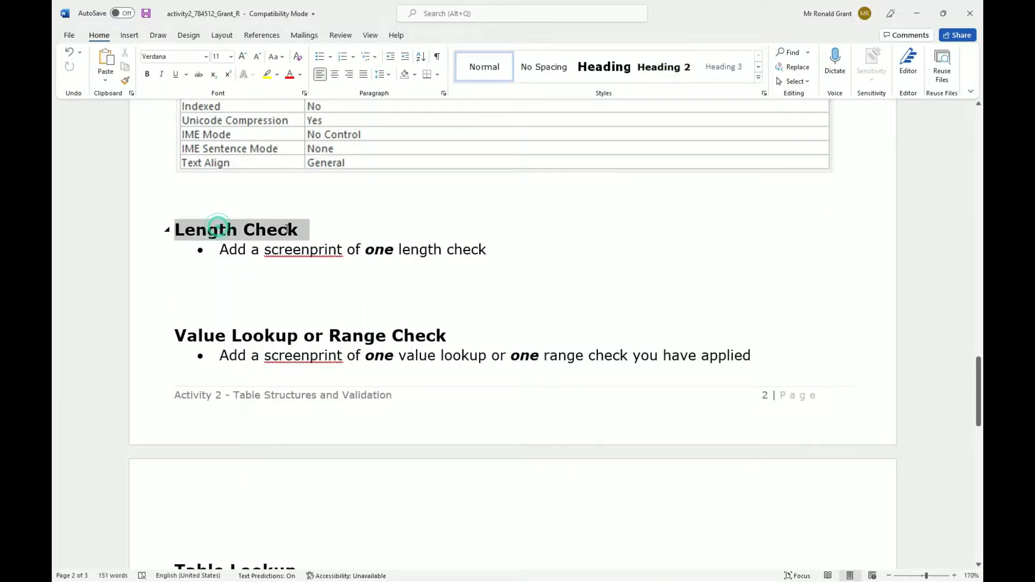
pyautogui.scroll(-6, 287, 230)
pyautogui.tripleClick(207, 272)
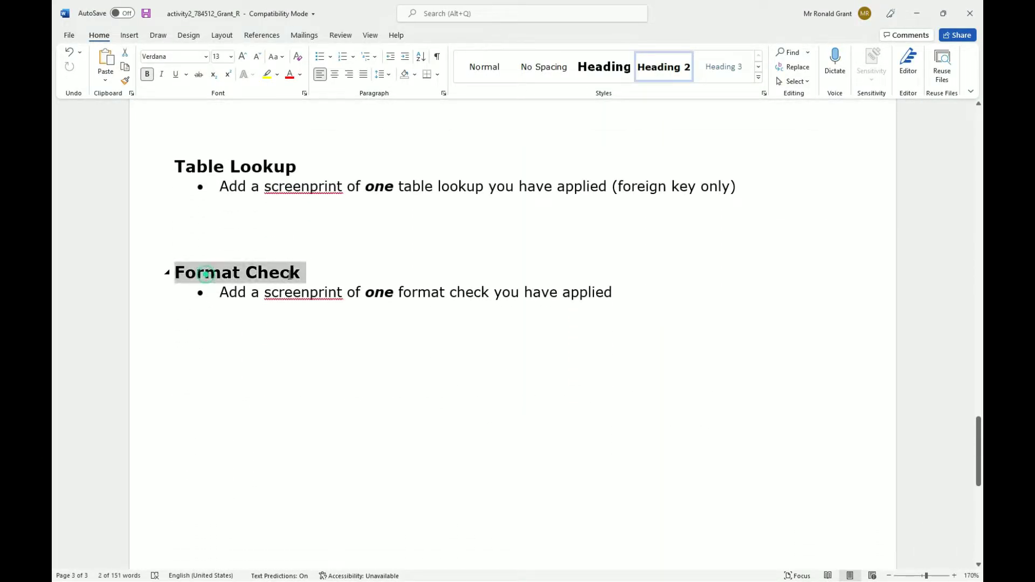
pyautogui.scroll(6, 347, 254)
pyautogui.scroll(2, 349, 255)
pyautogui.click(199, 316)
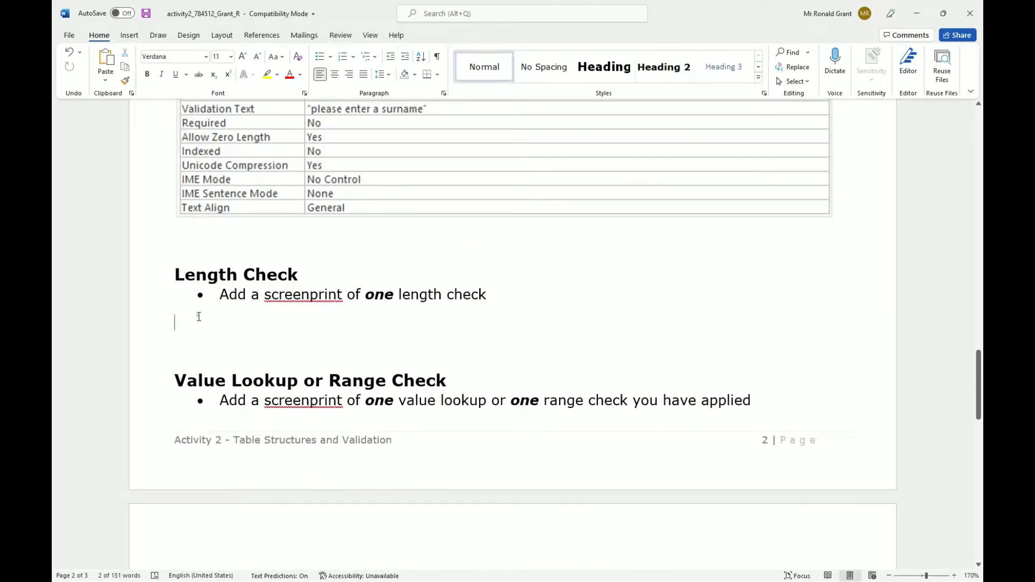
# - Switch to Access, select the Postcode field in tblPatient and examine its Field Size property
pyautogui.hotkey('alt', 'Tab')
pyautogui.click(781, 234)
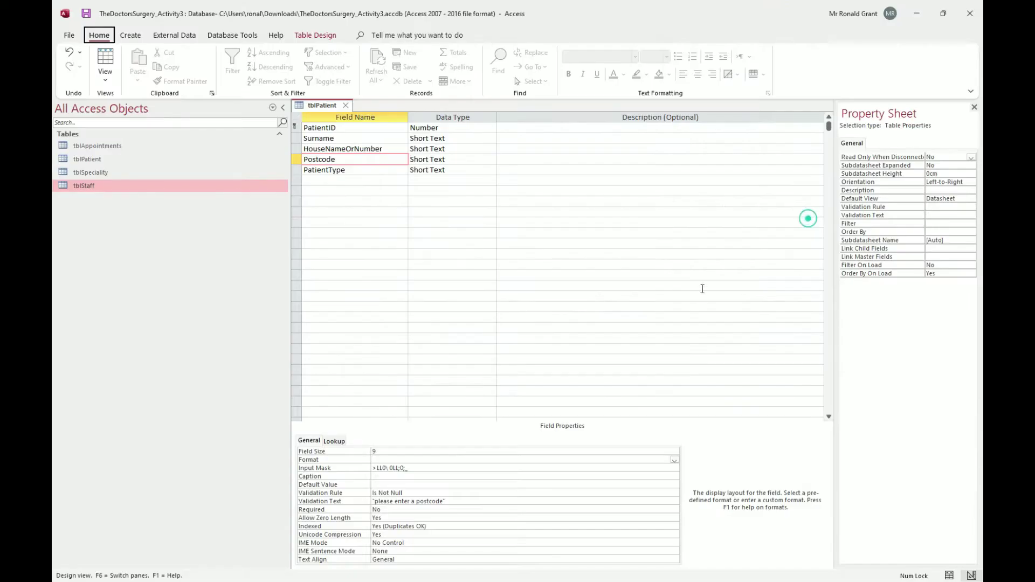
pyautogui.click(342, 161)
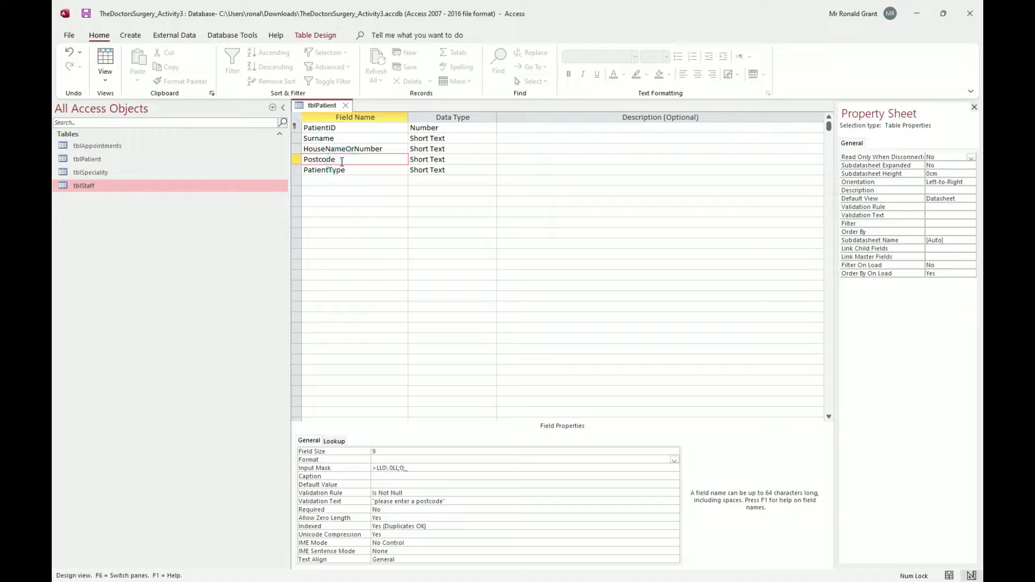
pyautogui.doubleClick(386, 451)
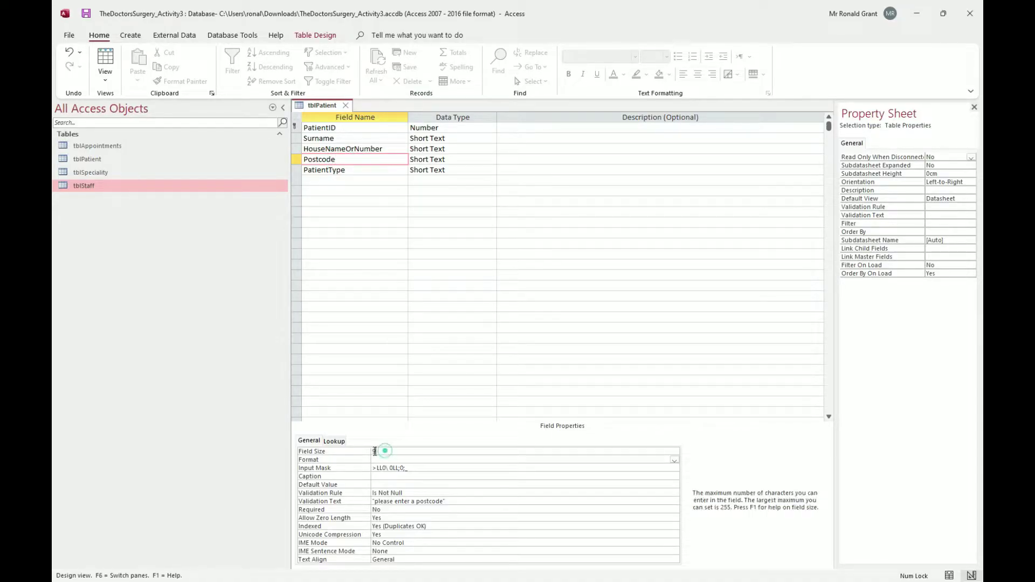
pyautogui.click(299, 426)
pyautogui.click(379, 449)
pyautogui.click(416, 465)
pyautogui.click(378, 450)
# - Capture the tblPatient field list with Postcode selected and paste the screenshot under Length Check in the activity2 document
pyautogui.press('super+shift+s')
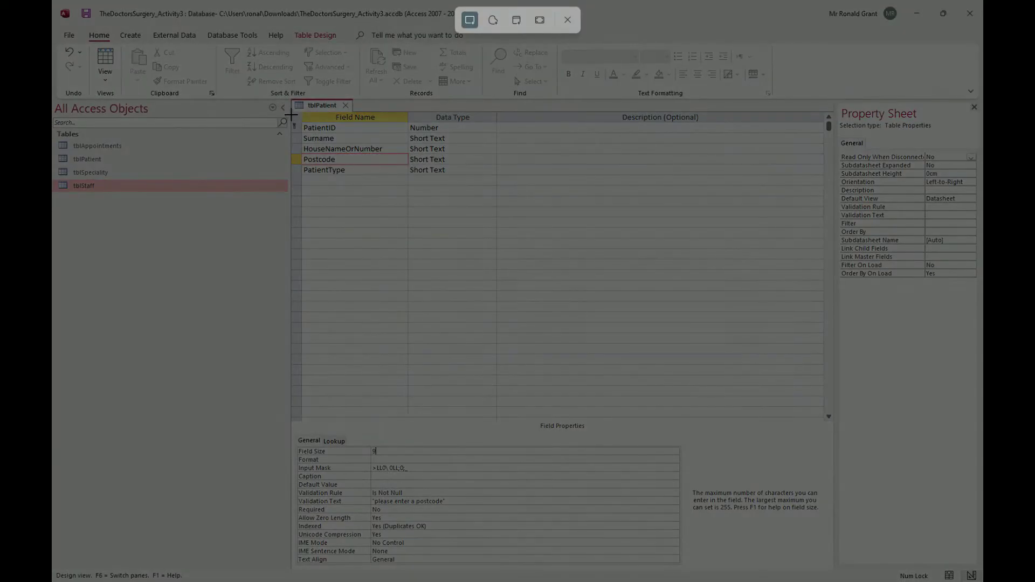
pyautogui.moveTo(289, 98); pyautogui.dragTo(498, 176)
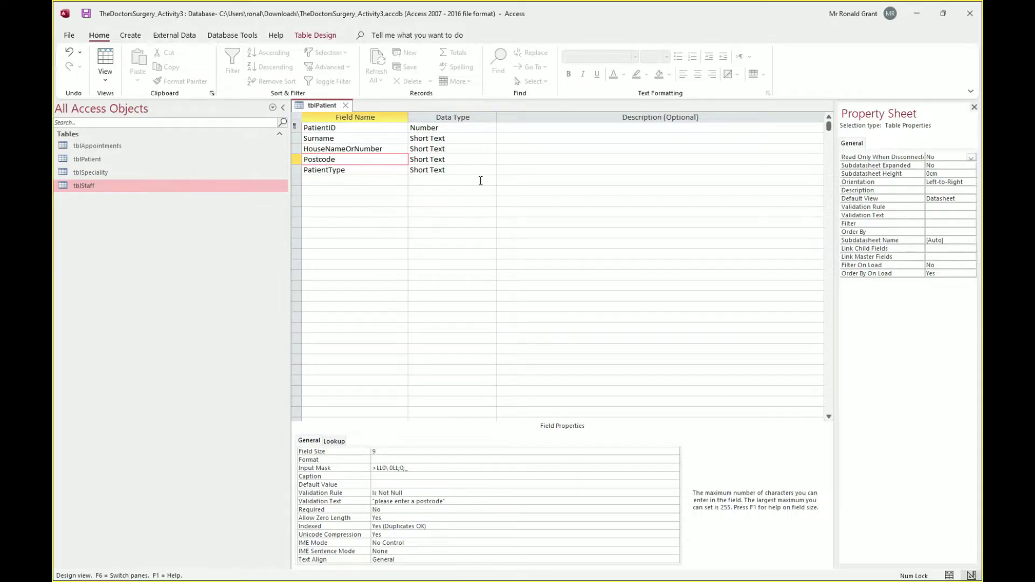
pyautogui.press('super+shift+s')
pyautogui.press('Escape')
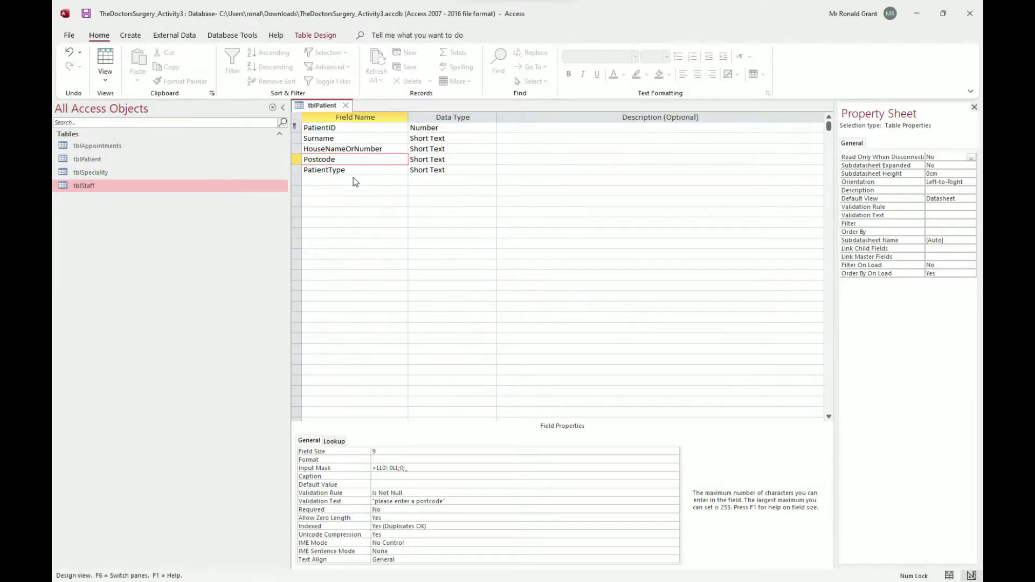
pyautogui.hotkey('alt', 'Tab')
pyautogui.click(399, 179)
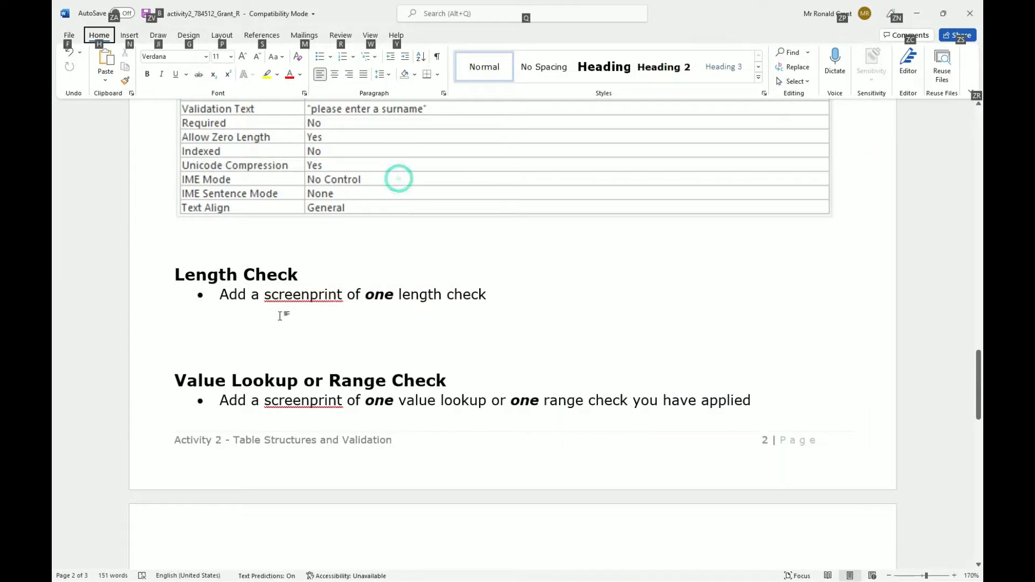
pyautogui.click(212, 330)
pyautogui.hotkey('ctrl', 'v')
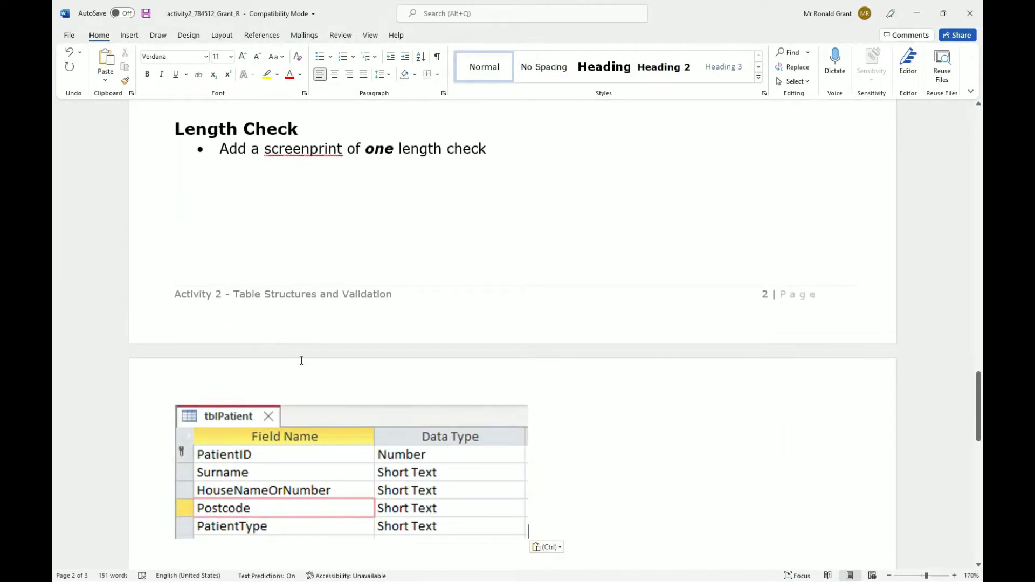
# - Insert a page break before the Length Check heading so the section starts on a new page
pyautogui.click(174, 128)
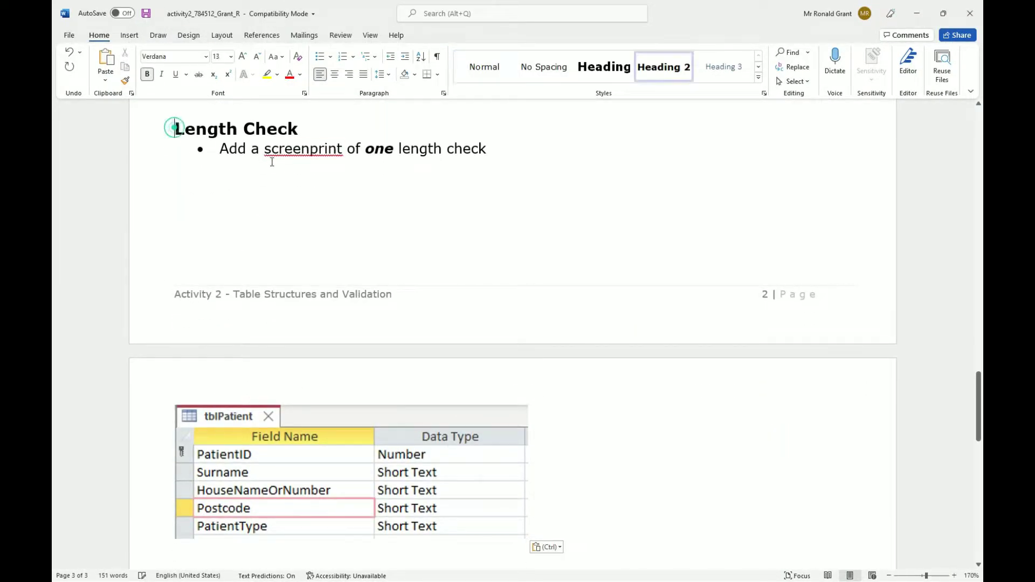
pyautogui.hotkey('ctrl', 'Return')
pyautogui.scroll(-3, 334, 218)
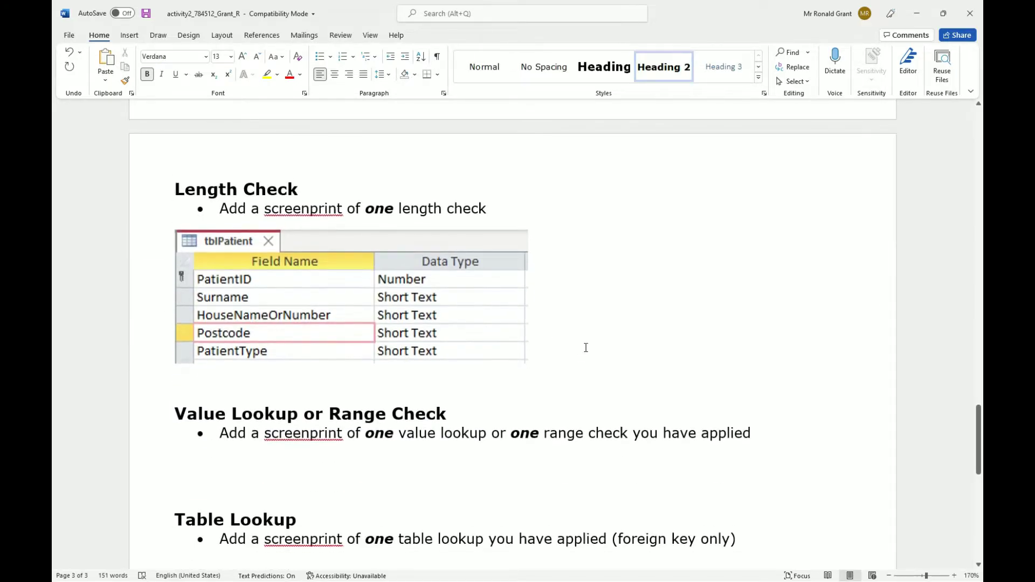
# - Capture the Postcode field's Field Properties in Access and paste them on a new line below the Length Check table screenshot
pyautogui.click(583, 346)
pyautogui.press('Return')
pyautogui.hotkey('alt', 'Tab')
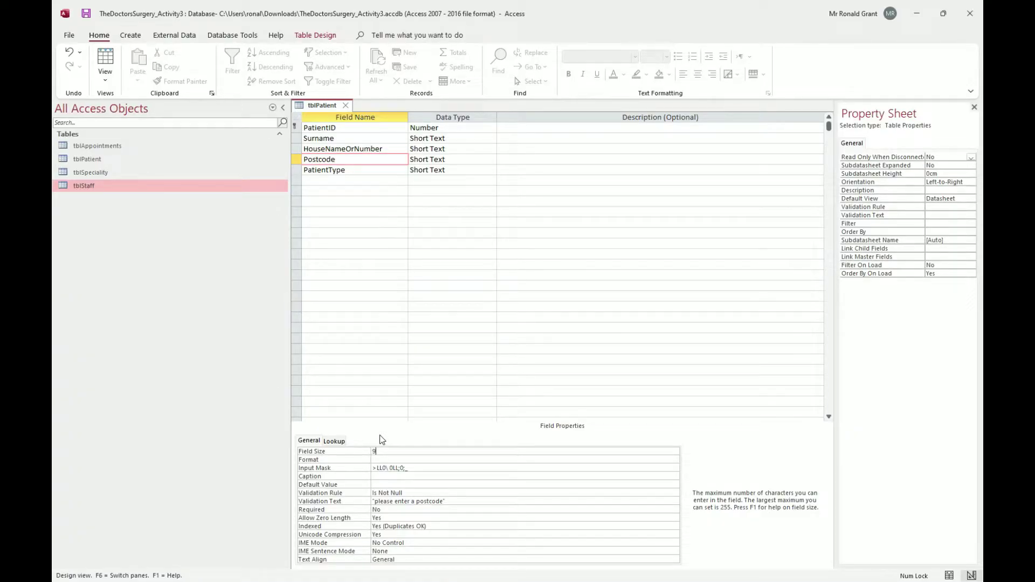
pyautogui.press('super+shift+s')
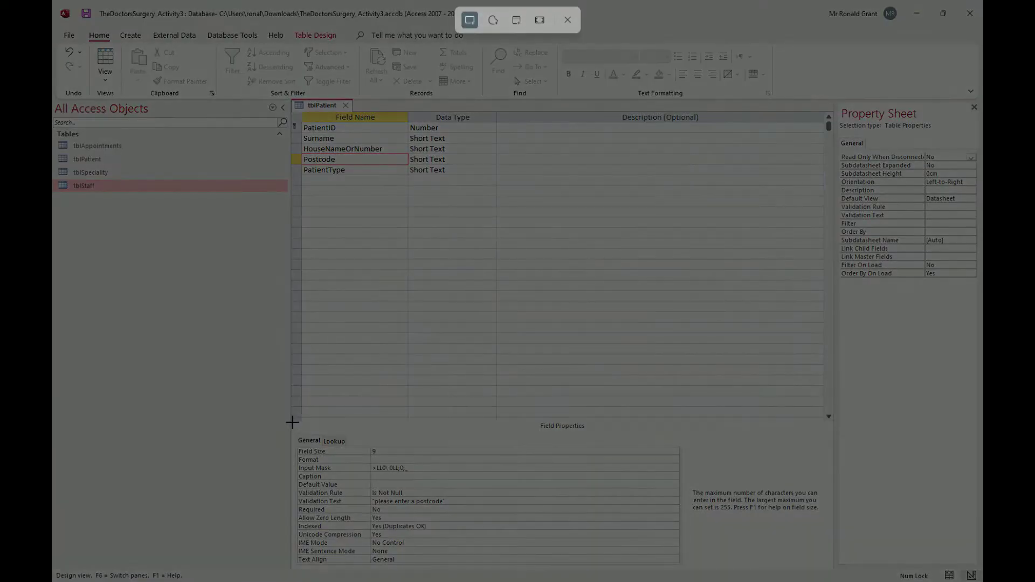
pyautogui.moveTo(291, 419); pyautogui.dragTo(683, 565)
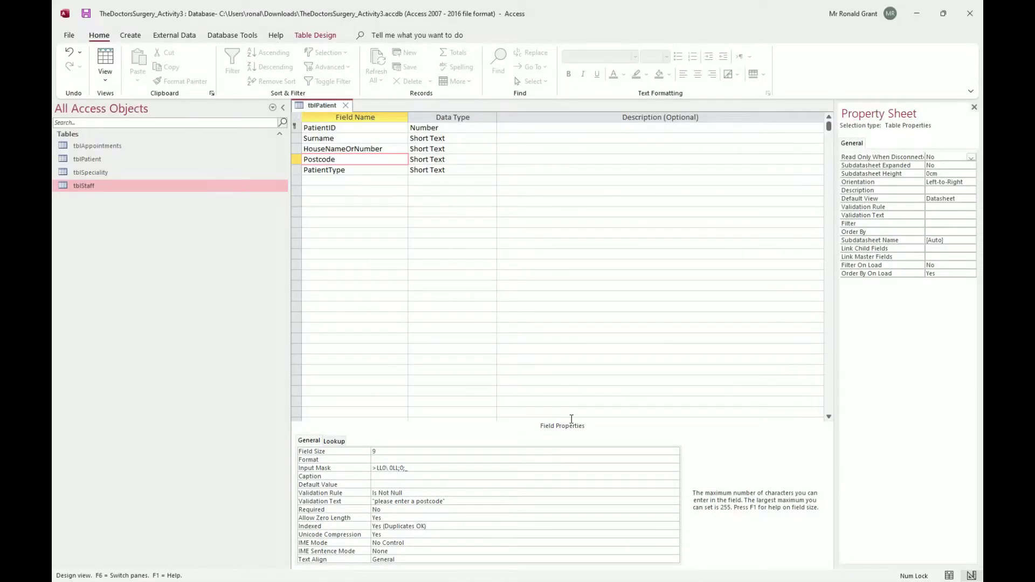
pyautogui.hotkey('alt', 'Tab')
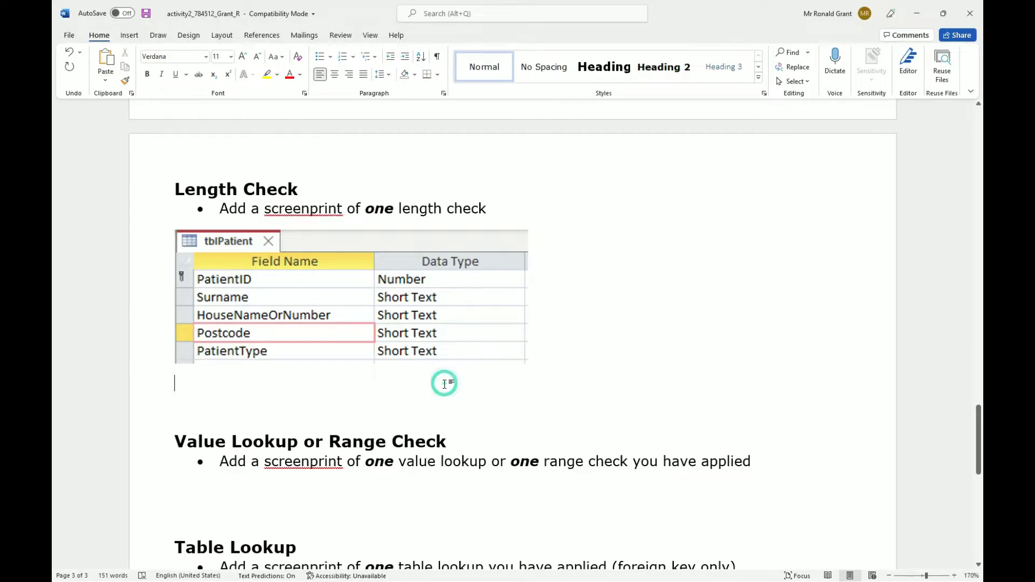
pyautogui.hotkey('ctrl', 'v')
pyautogui.click(518, 354)
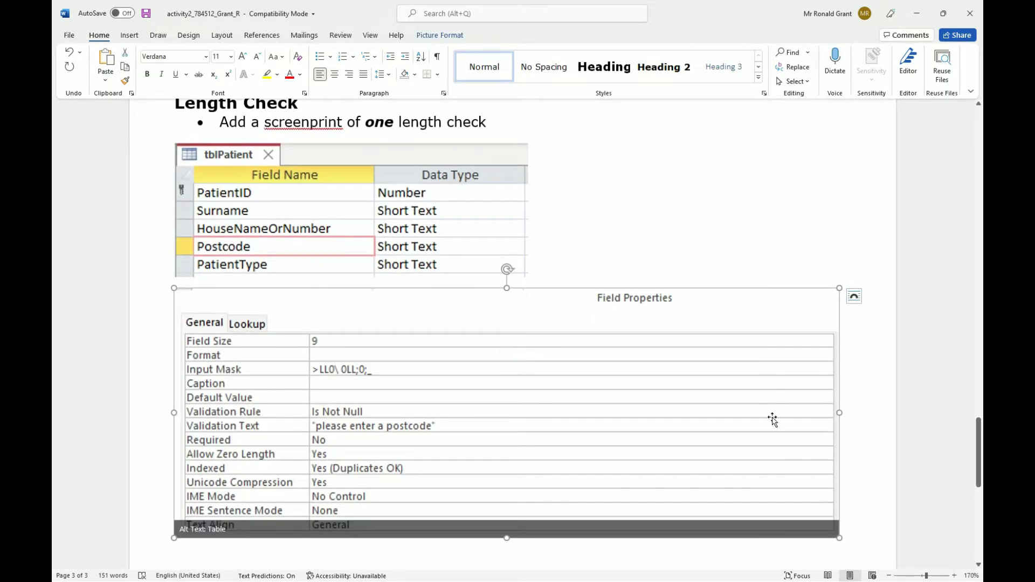
pyautogui.moveTo(834, 532); pyautogui.dragTo(811, 481)
pyautogui.click(686, 200)
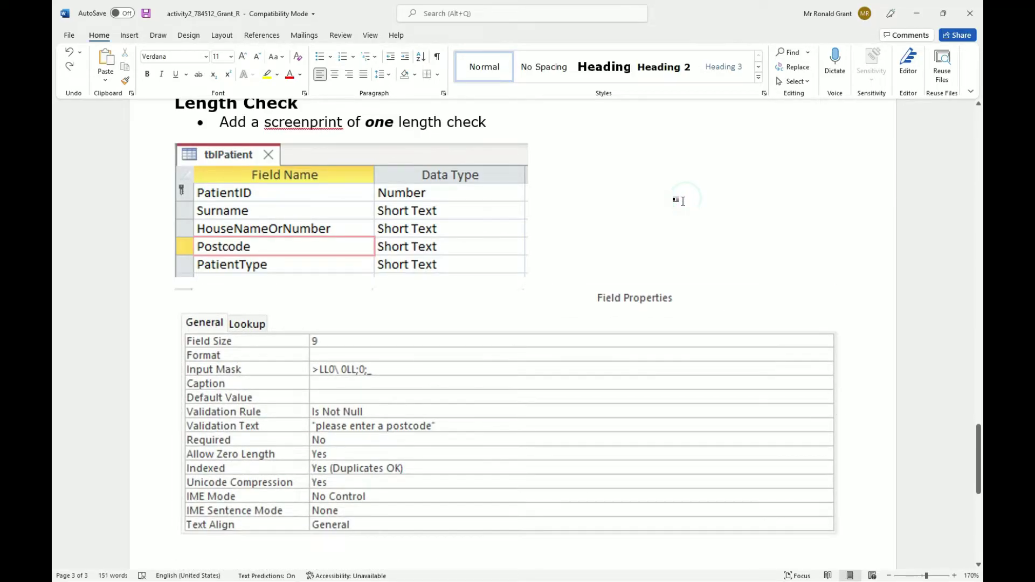
# - Switch to the worked 2021 exam solution PDF in the browser and examine the value lookup example for the NumDays field
pyautogui.hotkey('alt', 'Tab')
pyautogui.scroll(-1, 781, 221)
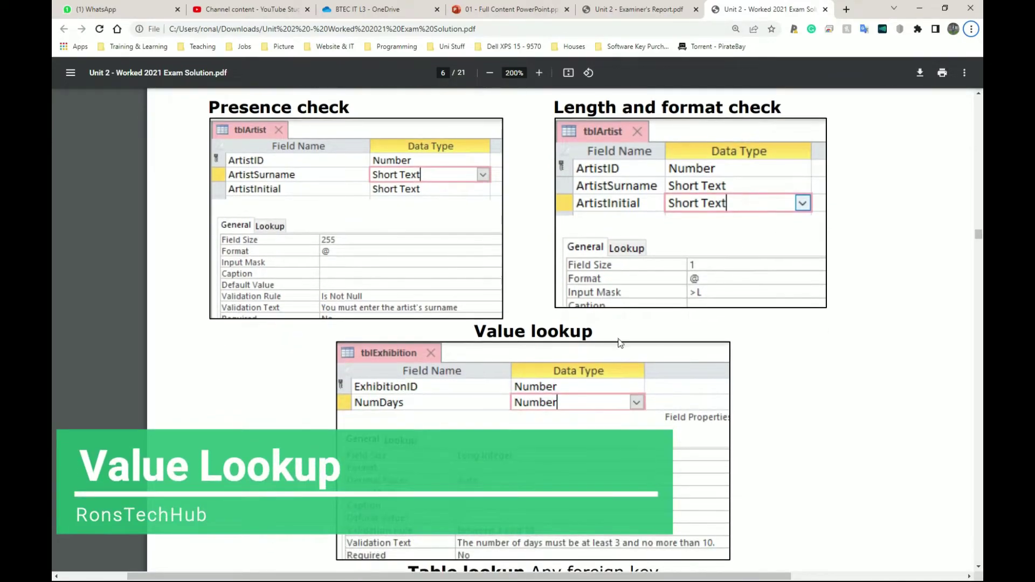
pyautogui.scroll(-1, 542, 334)
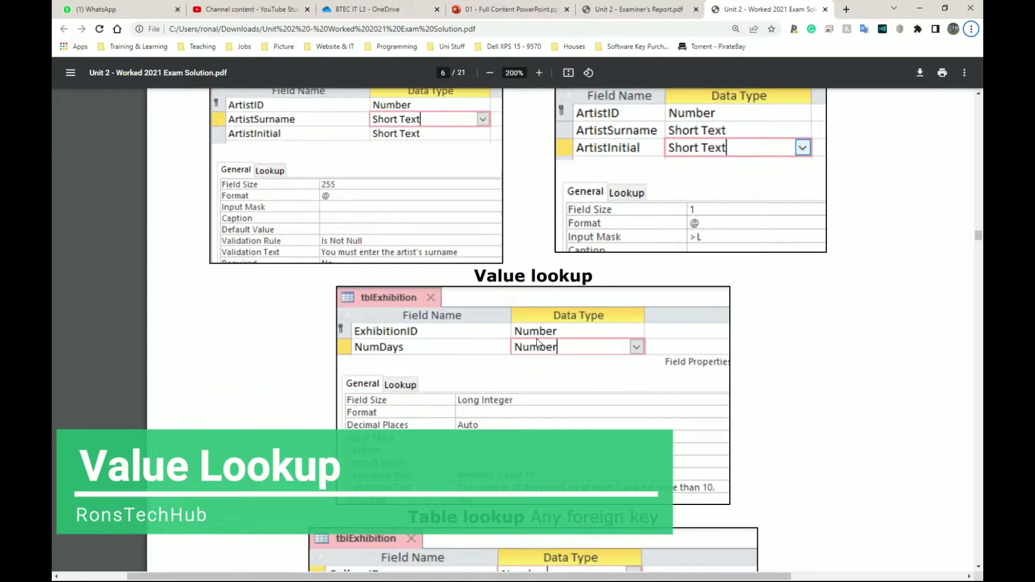
pyautogui.doubleClick(561, 278)
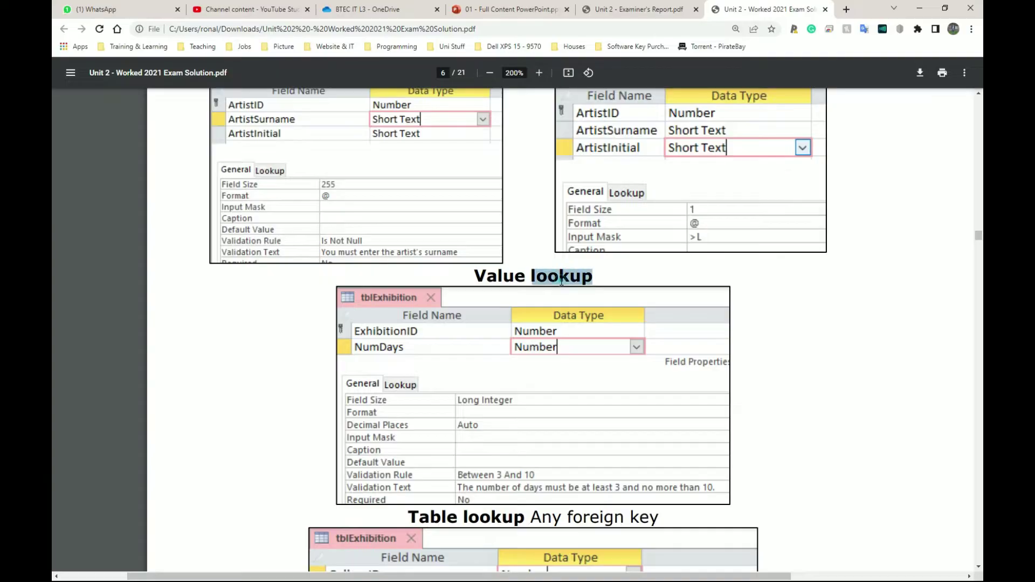
pyautogui.moveTo(465, 276); pyautogui.dragTo(596, 276)
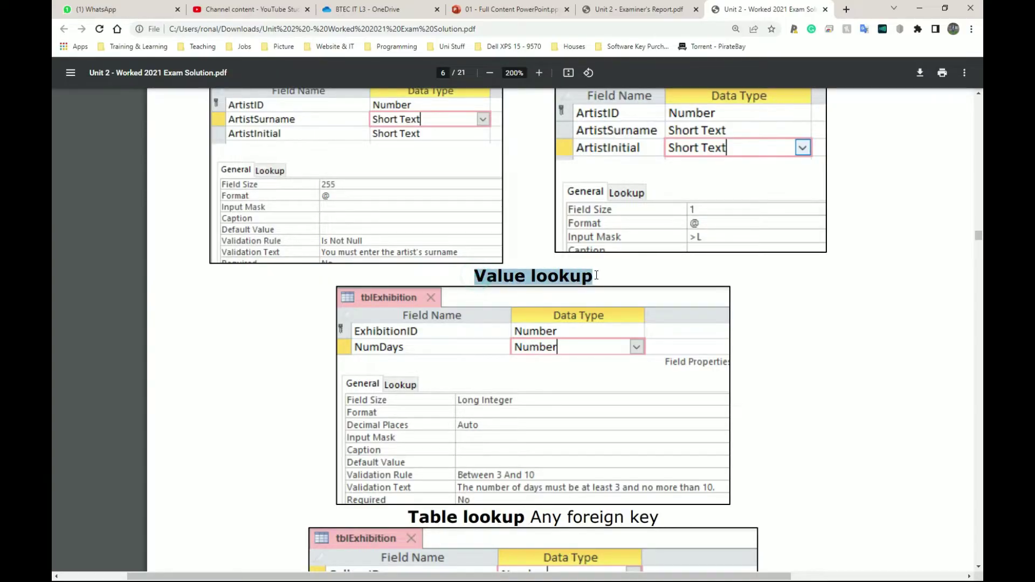
pyautogui.click(566, 285)
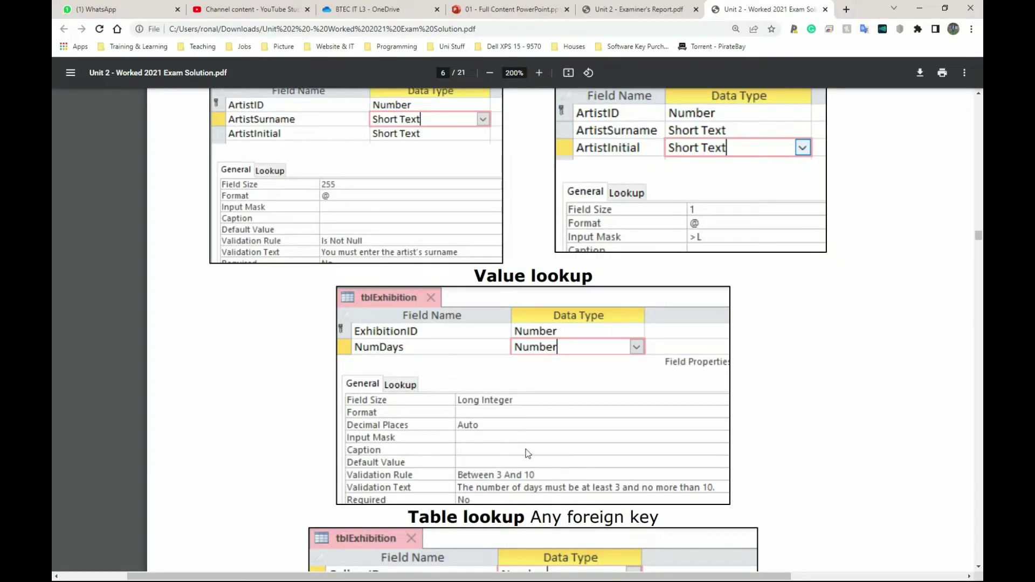
pyautogui.tripleClick(474, 276)
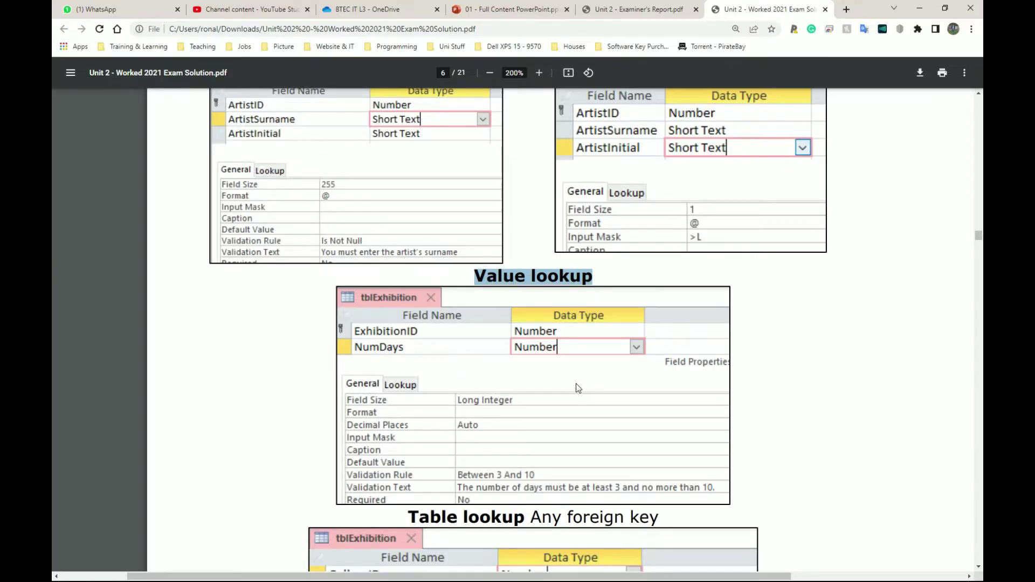
# - Switch to Access, select the PatientType field in tblPatient and examine its general and lookup properties
pyautogui.hotkey('alt', 'Tab')
pyautogui.click(781, 220)
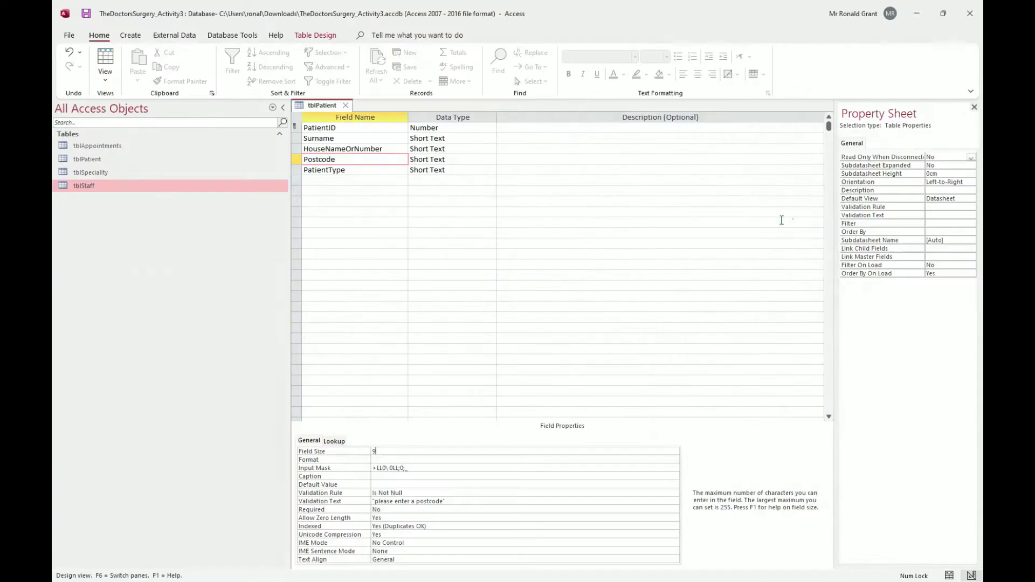
pyautogui.press('alt')
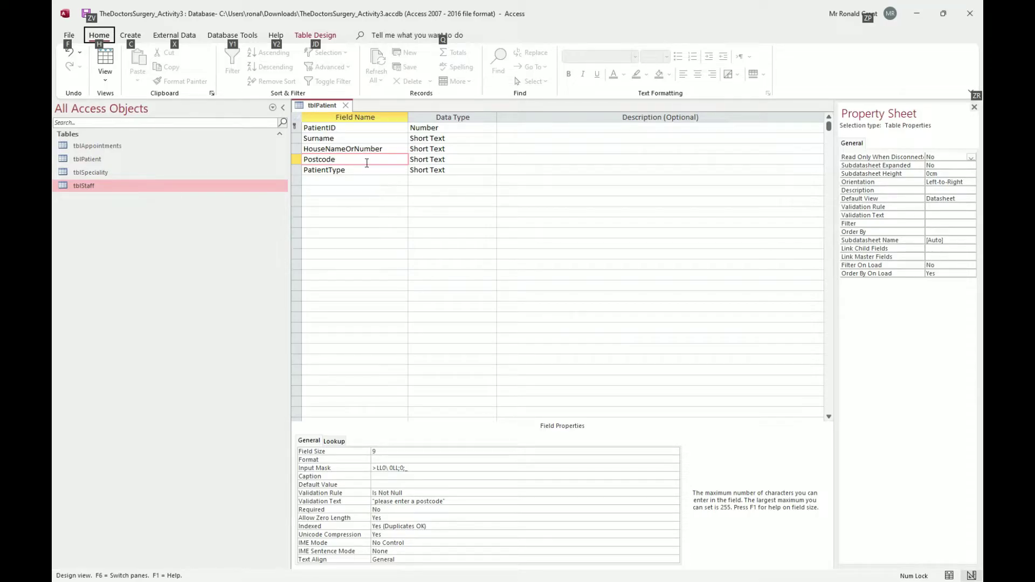
pyautogui.click(351, 170)
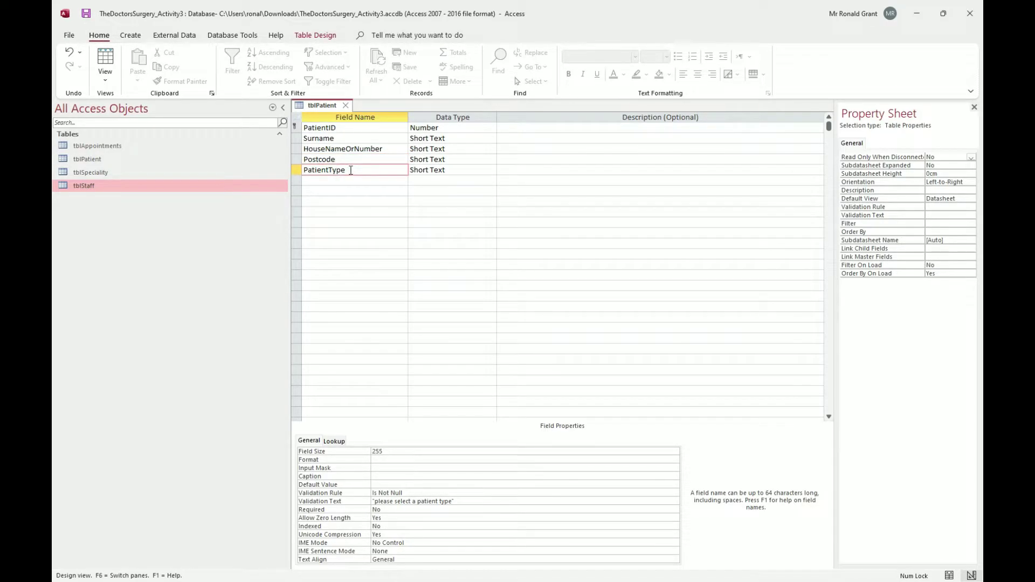
pyautogui.click(332, 440)
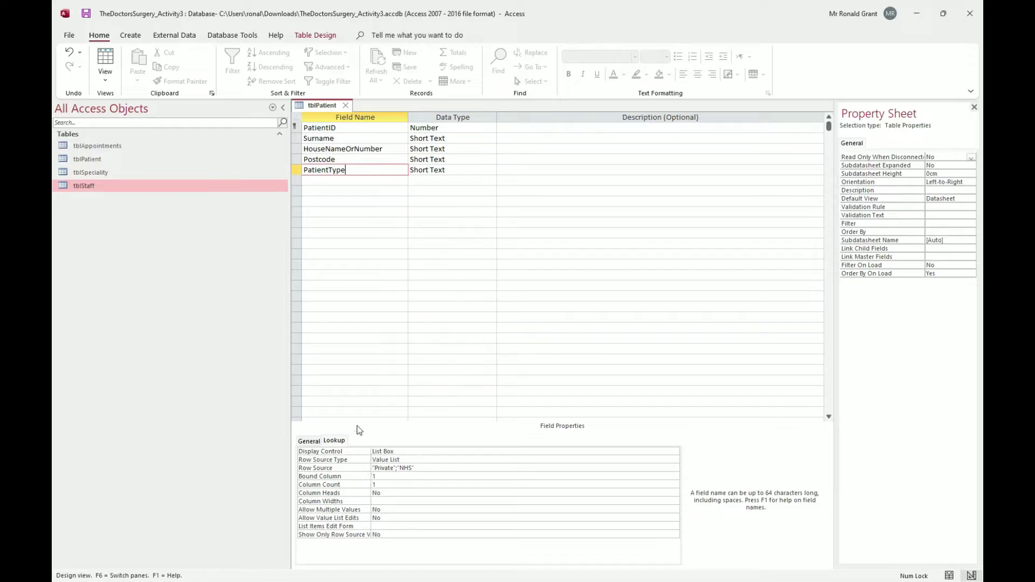
pyautogui.click(309, 441)
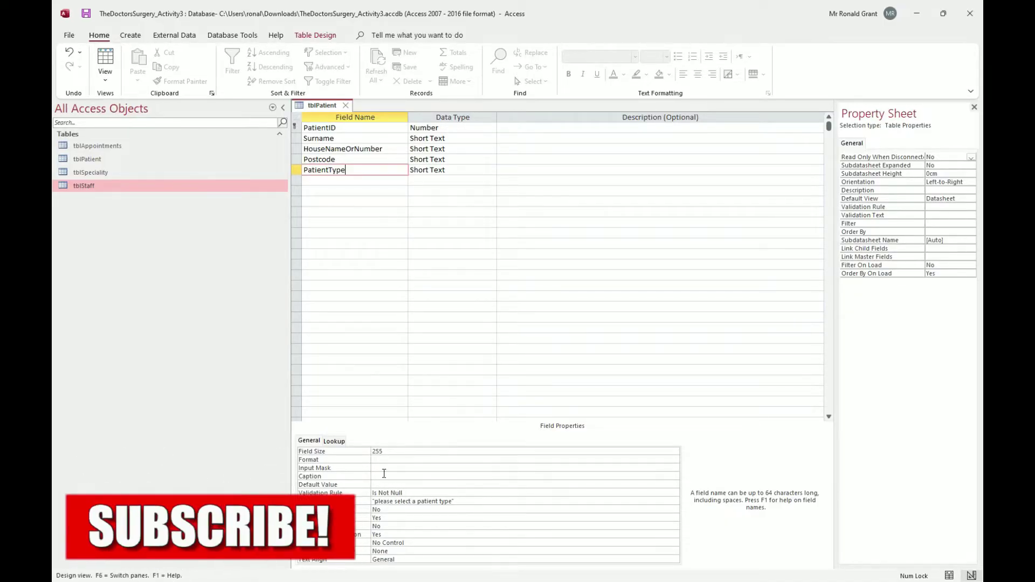
pyautogui.click(340, 442)
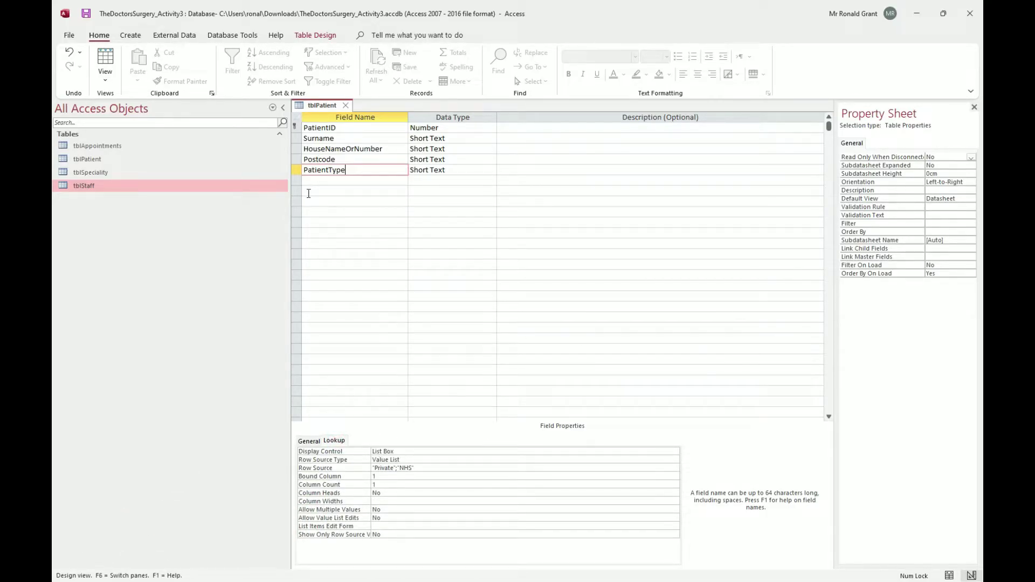
# - Capture the tblPatient field list with PatientType selected and paste it under Value Lookup or Range Check in the activity2 Word document
pyautogui.press('super+shift+s')
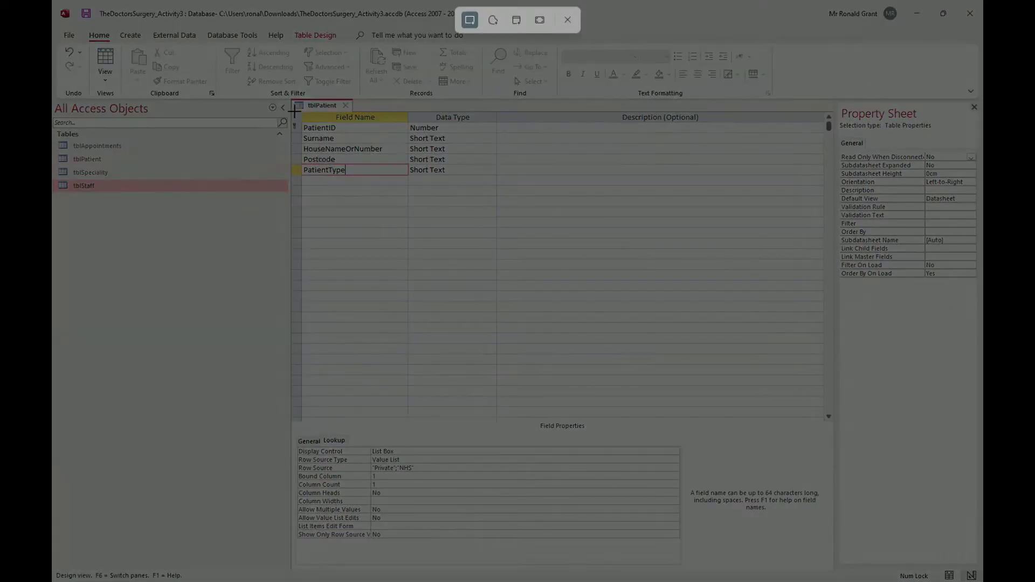
pyautogui.moveTo(290, 97); pyautogui.dragTo(500, 179)
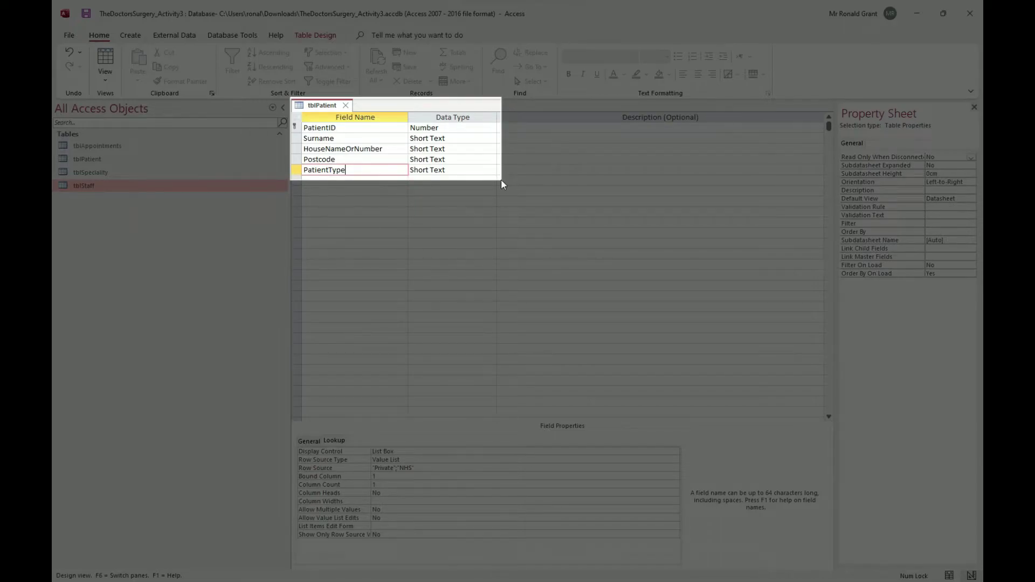
pyautogui.moveTo(500, 180); pyautogui.dragTo(500, 180)
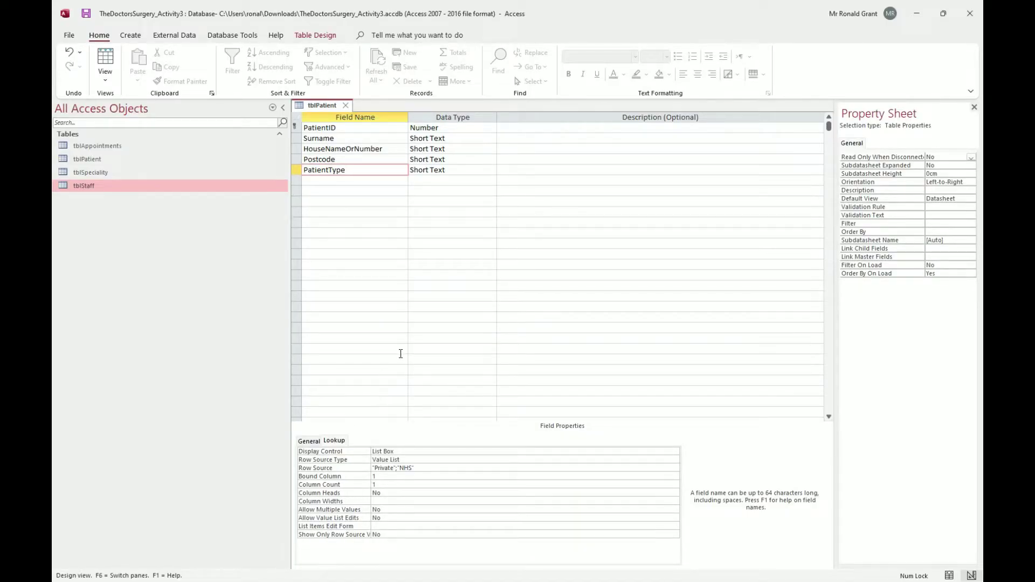
pyautogui.hotkey('alt', 'Tab')
pyautogui.click(806, 208)
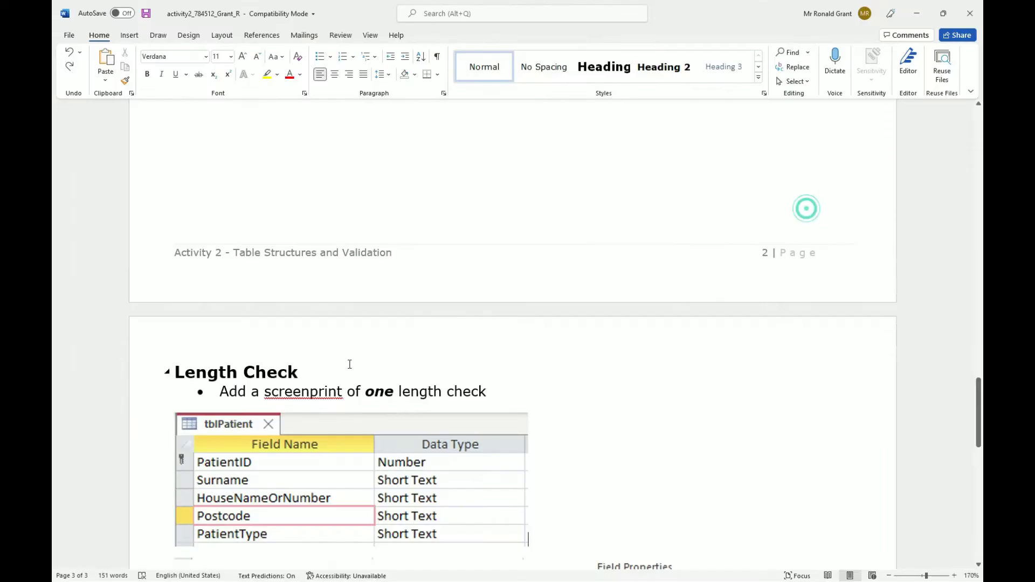
pyautogui.scroll(-5, 347, 364)
pyautogui.scroll(-5, 347, 364)
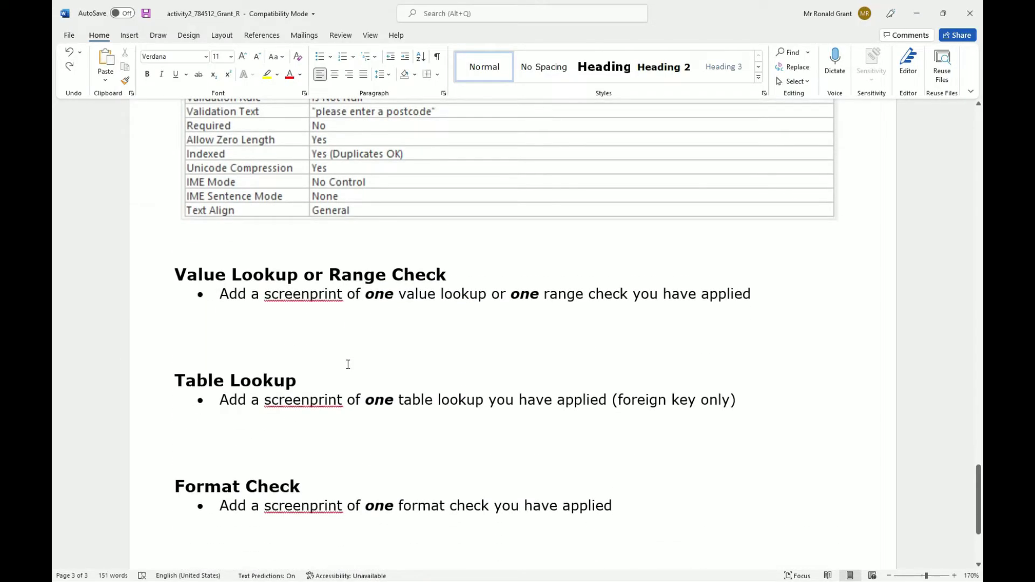
pyautogui.click(258, 334)
pyautogui.moveTo(446, 274); pyautogui.dragTo(174, 275)
pyautogui.click(204, 326)
pyautogui.hotkey('ctrl', 'v')
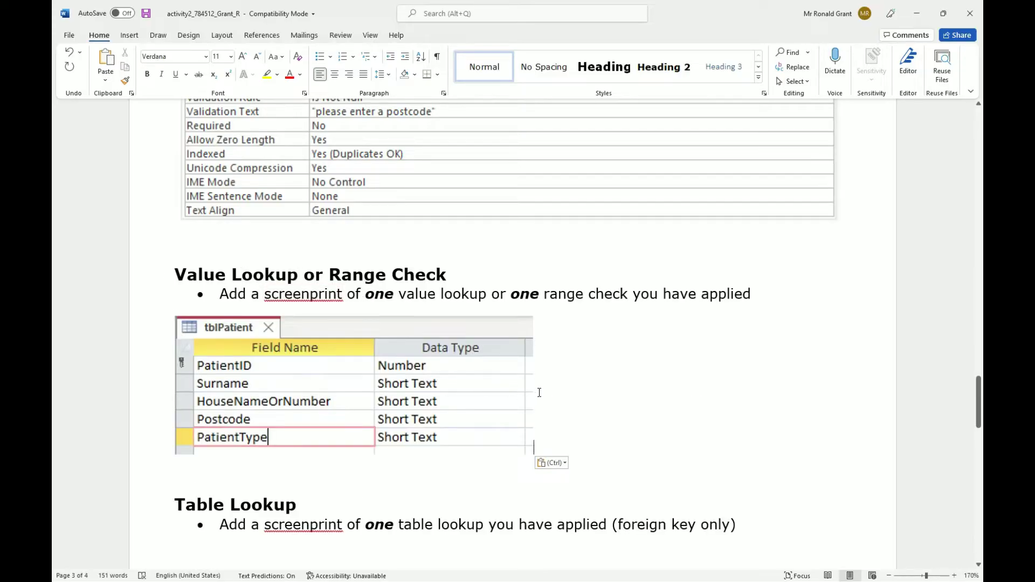
# - Capture the PatientType field's lookup properties in Access and paste them below the Value Lookup table screenshot in the Word document
pyautogui.hotkey('alt', 'Tab')
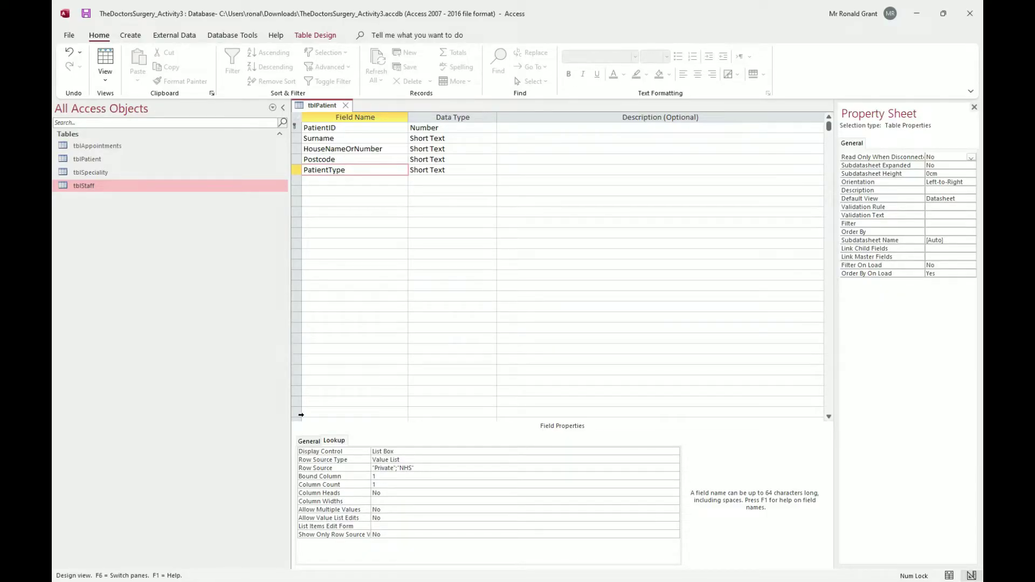
pyautogui.press('super+shift+s')
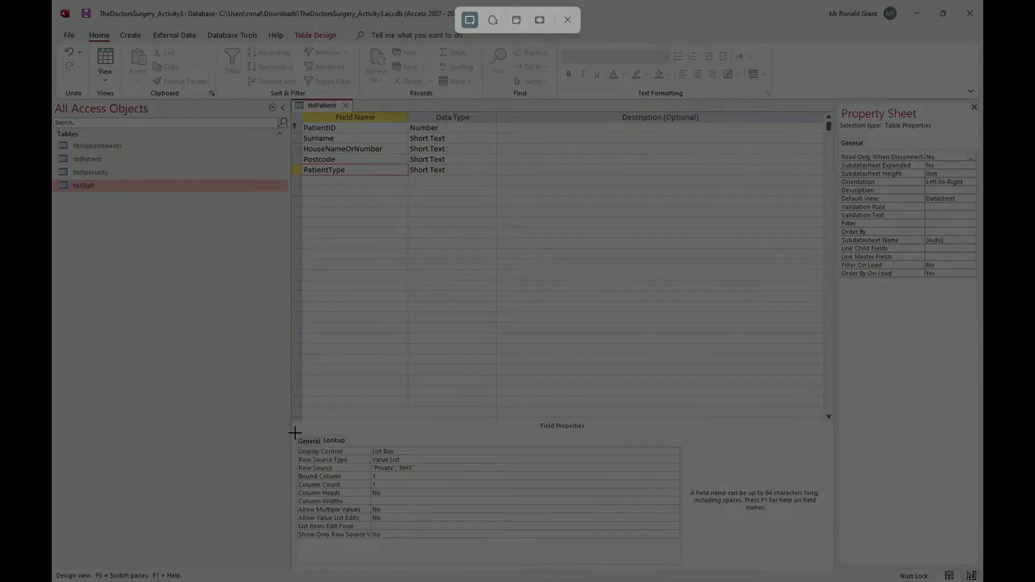
pyautogui.moveTo(295, 432); pyautogui.dragTo(683, 547)
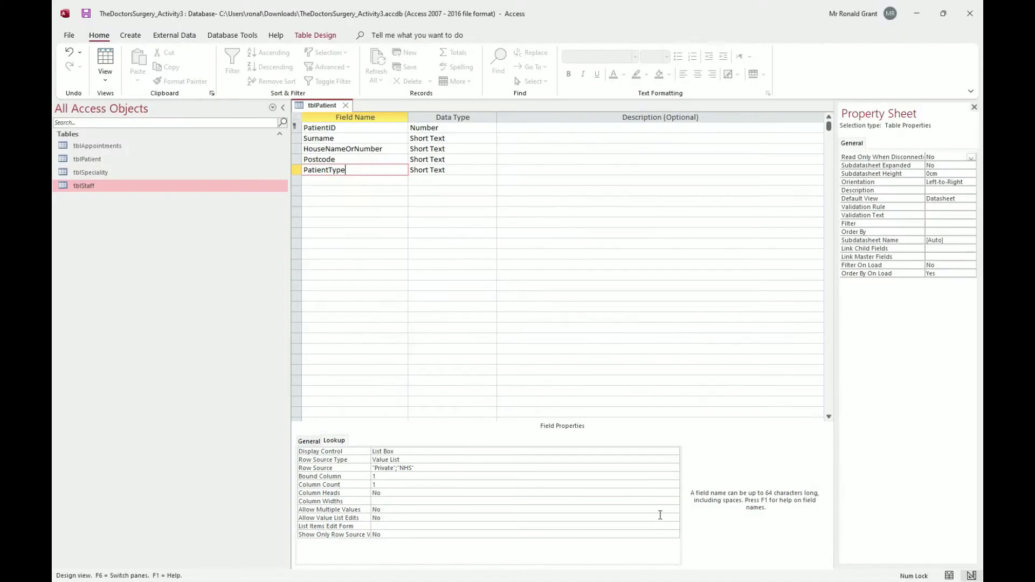
pyautogui.hotkey('alt', 'Tab')
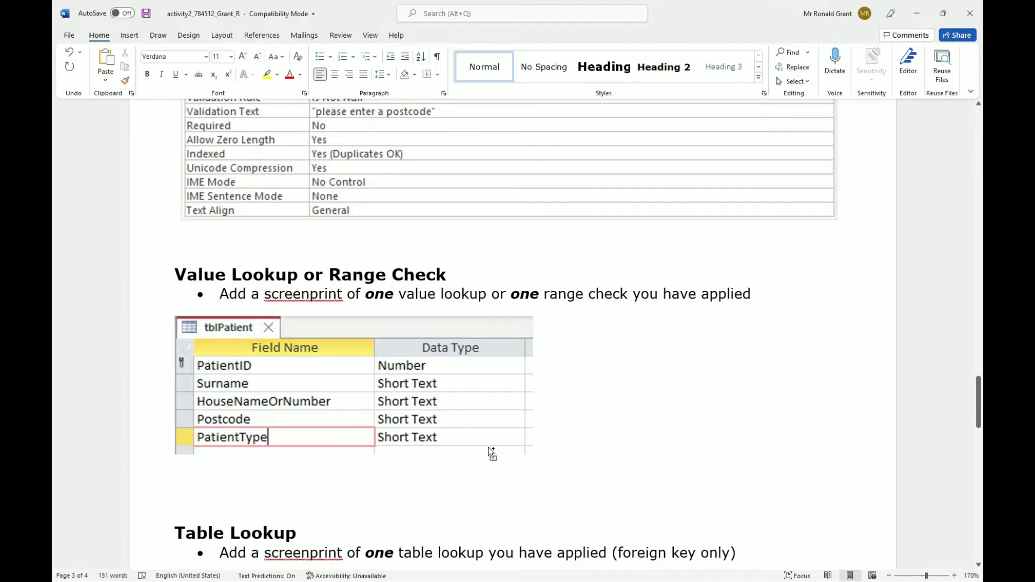
pyautogui.hotkey('ctrl', 'v')
# - Review the NumDays range rule in the worked solution PDF, and examine the TestNumAge validation rule in Access's tblAppointments
pyautogui.click(508, 418)
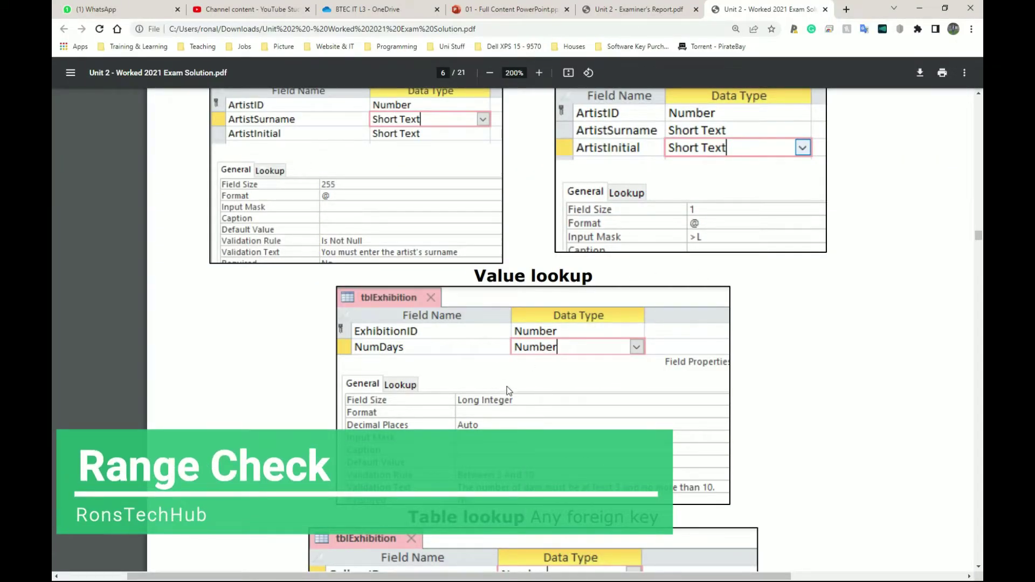
pyautogui.scroll(-1, 506, 369)
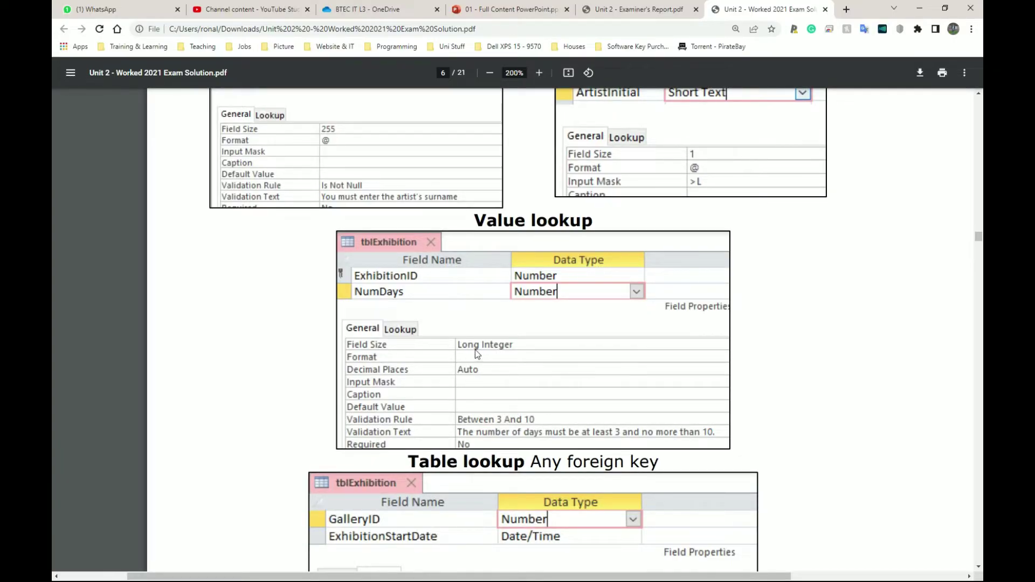
pyautogui.hotkey('alt', 'Tab')
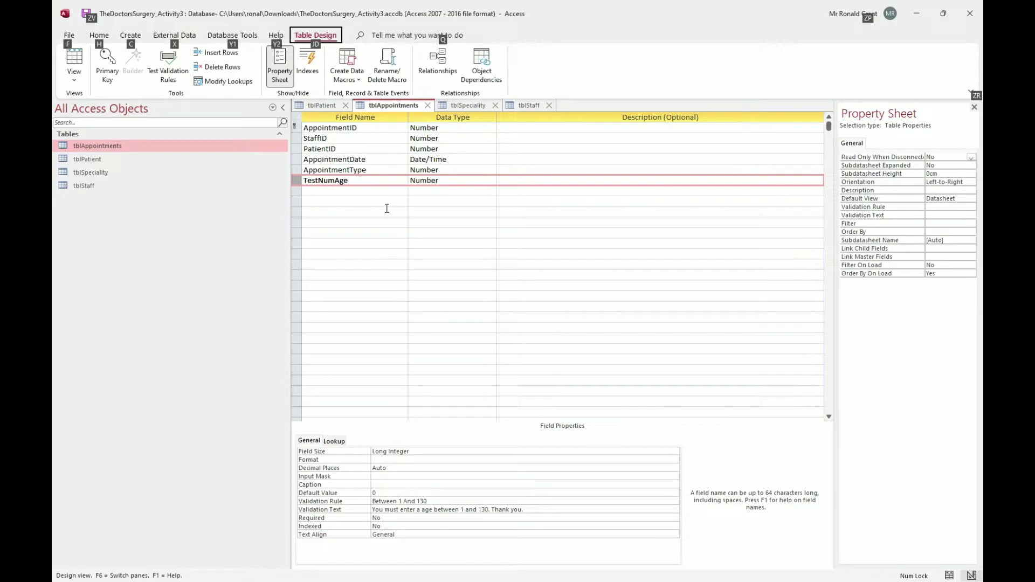
pyautogui.click(296, 185)
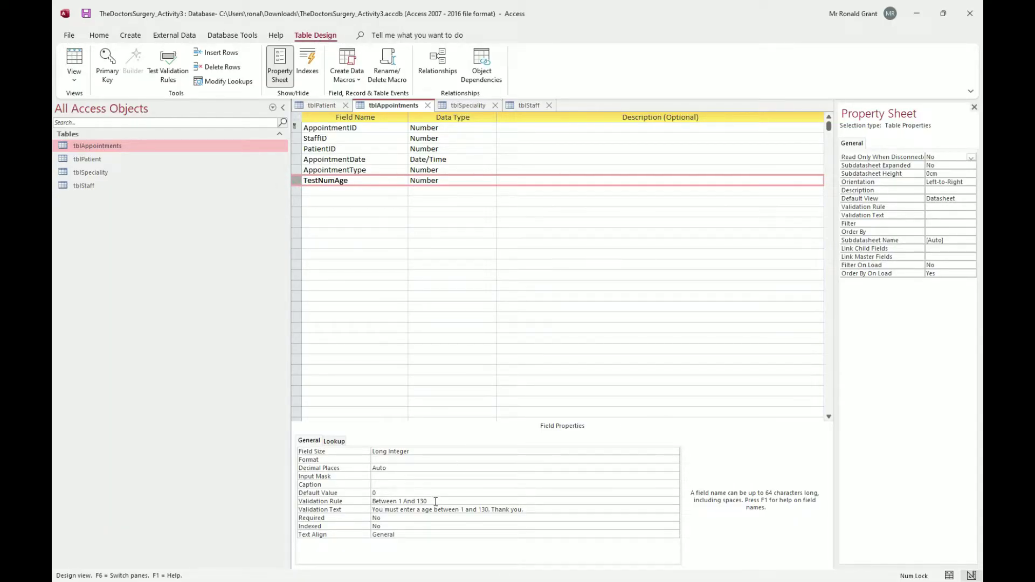
pyautogui.moveTo(435, 501); pyautogui.dragTo(371, 501)
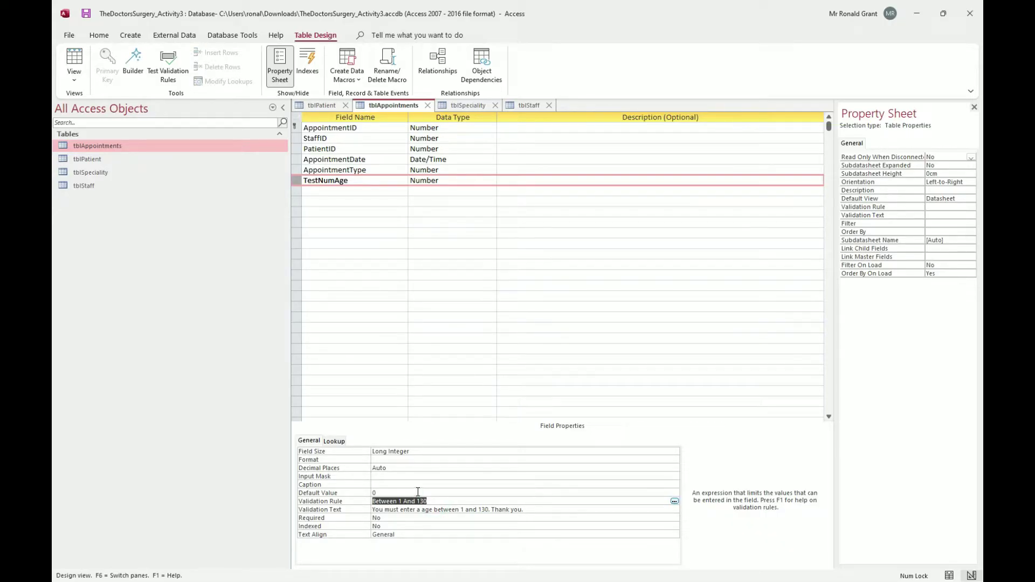
pyautogui.click(446, 500)
# - Close the tblPatient, tblSpeciality and tblStaff tables, leaving only tblAppointments open
pyautogui.press('super+shift+s')
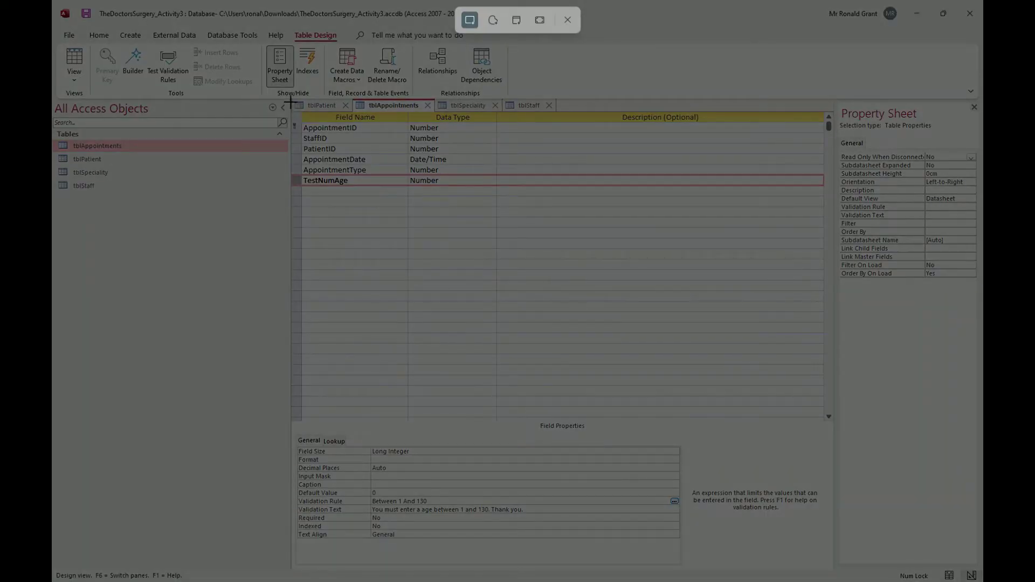
pyautogui.press('Escape')
pyautogui.click(322, 105)
pyautogui.rightClick(319, 106)
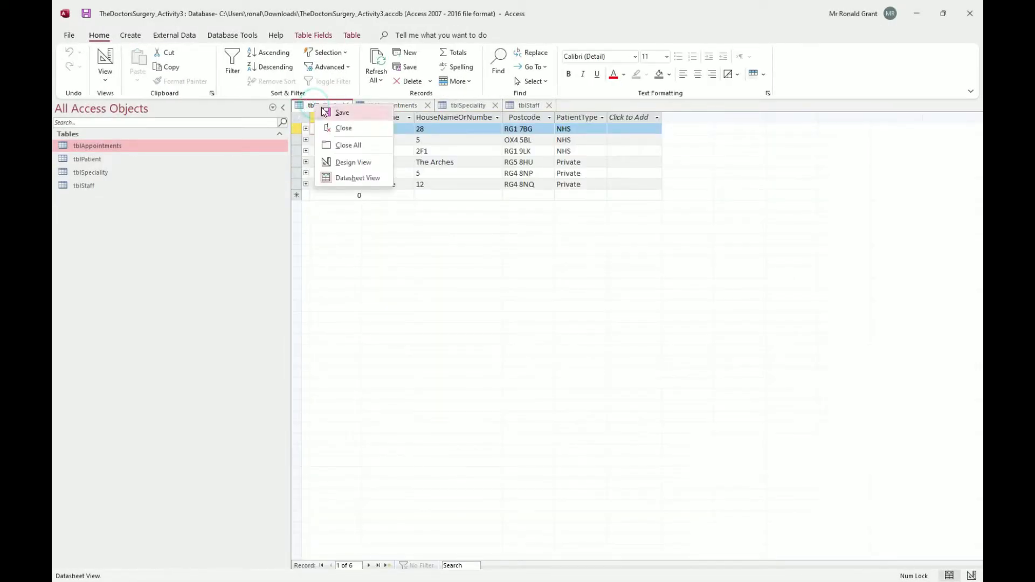
pyautogui.click(336, 131)
pyautogui.click(390, 105)
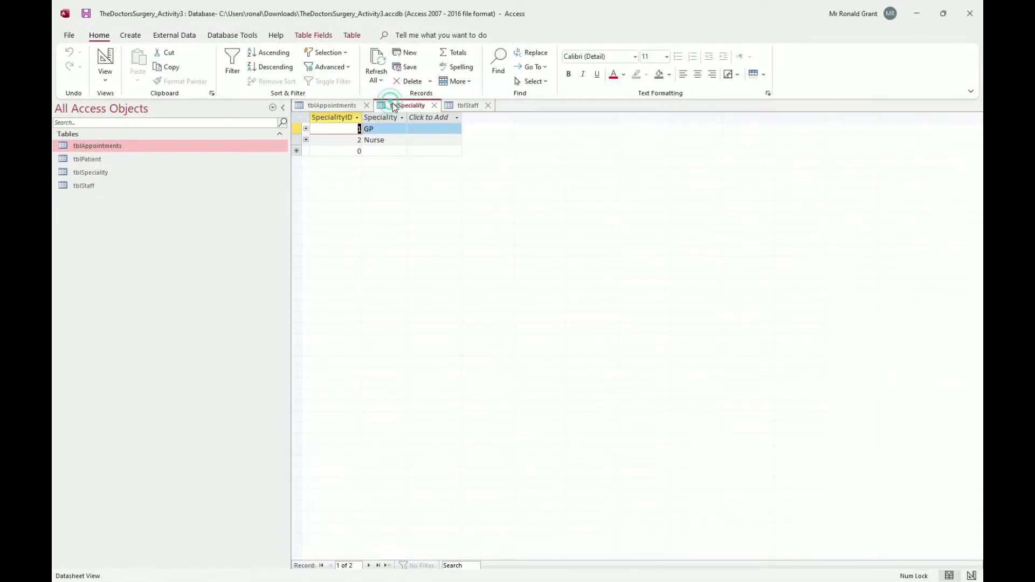
pyautogui.rightClick(394, 105)
pyautogui.click(415, 127)
pyautogui.click(402, 106)
pyautogui.rightClick(407, 105)
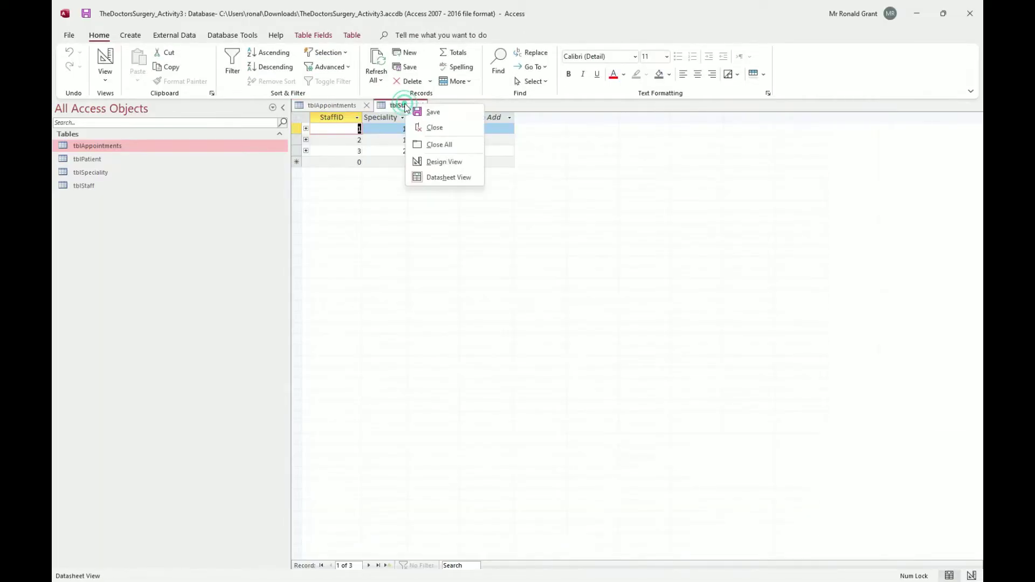
pyautogui.click(436, 129)
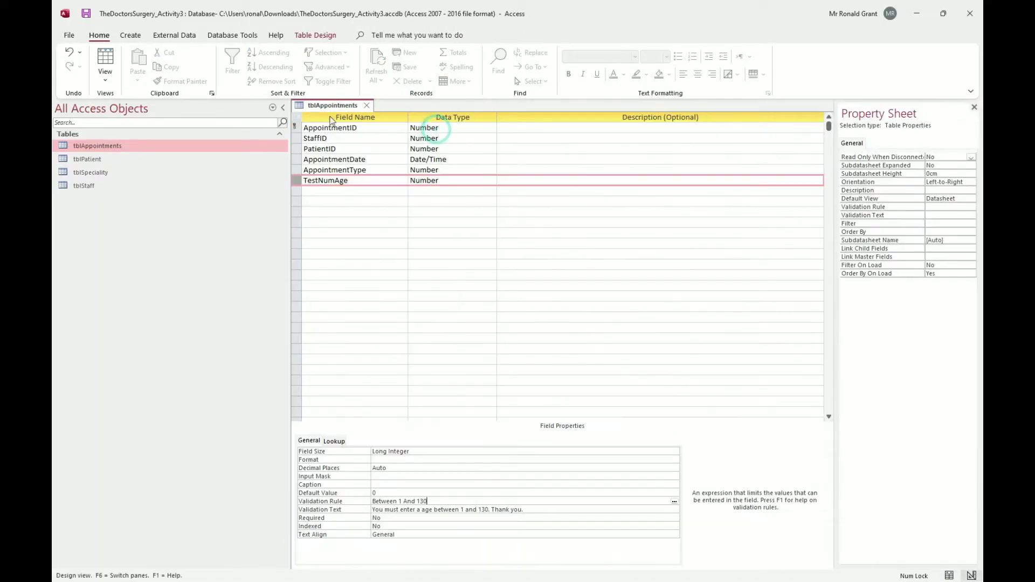
# - Capture the tblAppointments field list with the TestNumAge row selected and paste it above Table Lookup in the activity2 Word document
pyautogui.click(294, 180)
pyautogui.press('super+shift+s')
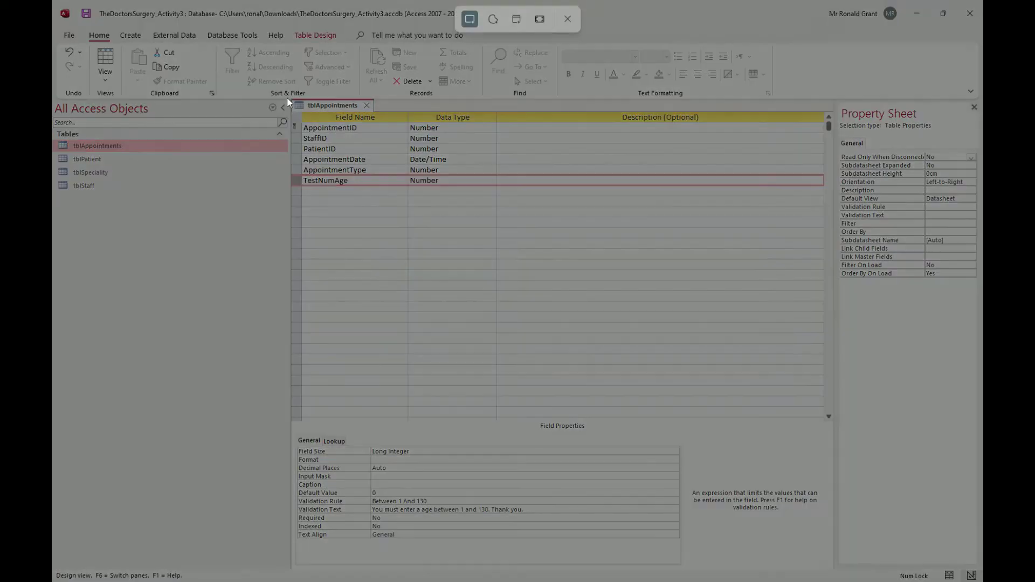
pyautogui.moveTo(289, 99); pyautogui.dragTo(499, 192)
pyautogui.hotkey('alt', 'Tab')
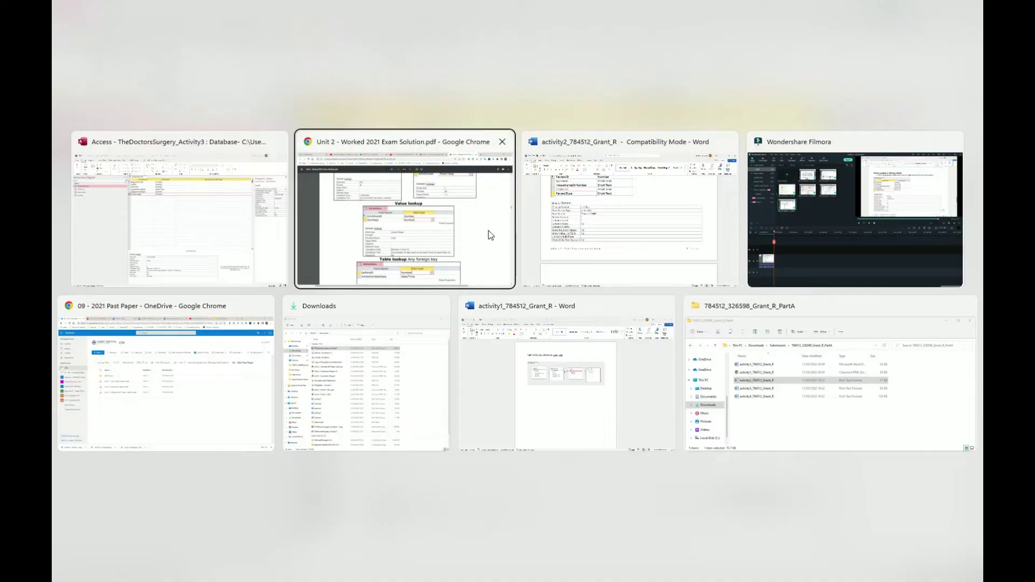
pyautogui.hotkey('alt', 'Tab')
pyautogui.scroll(5, 373, 291)
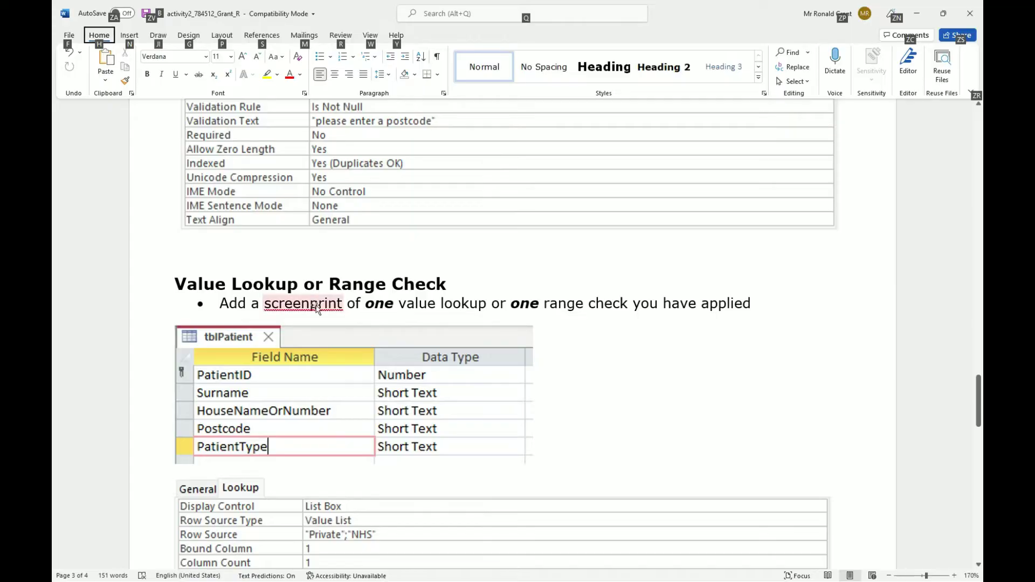
pyautogui.scroll(-9, 302, 318)
pyautogui.click(232, 289)
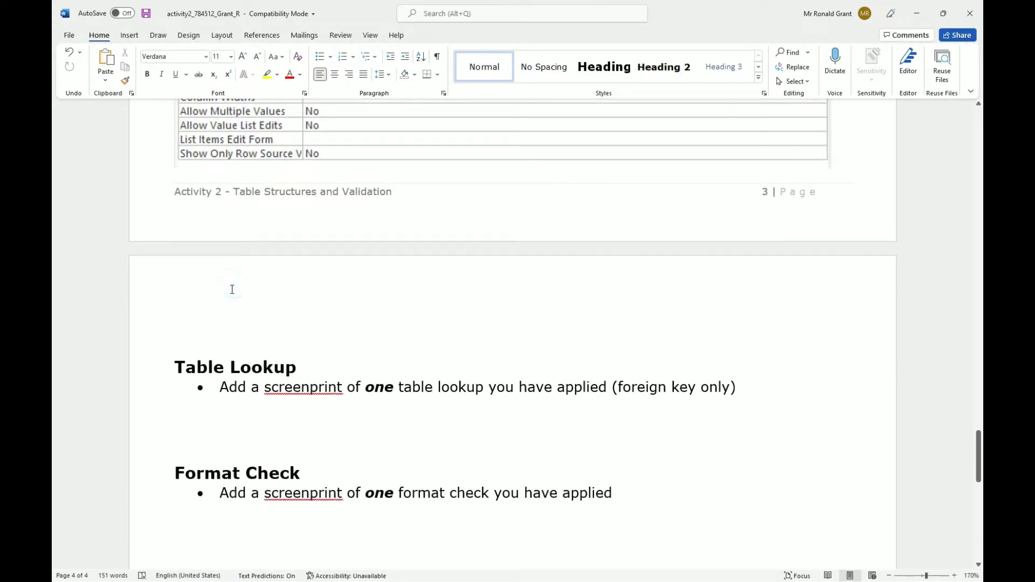
pyautogui.hotkey('ctrl', 'v')
# - Capture TestNumAge's general field properties in Access and paste them below the tblAppointments screenshot in the Word document
pyautogui.hotkey('alt', 'Tab')
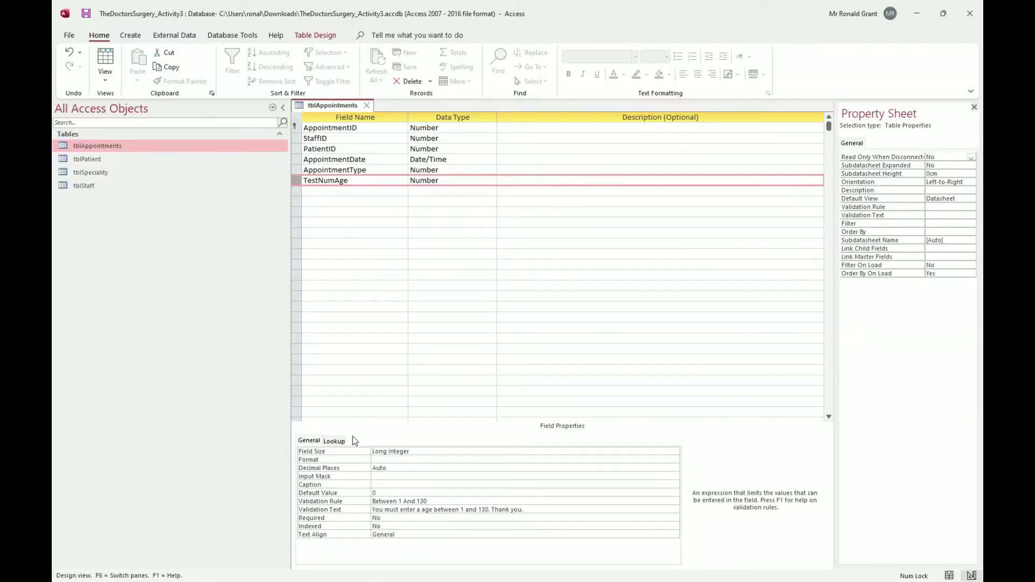
pyautogui.press('super+shift+s')
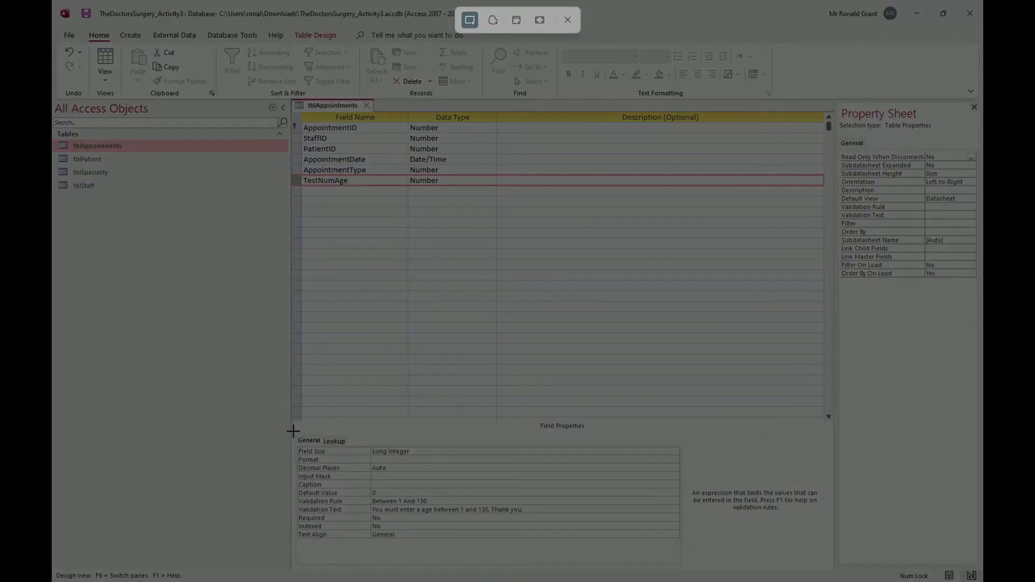
pyautogui.moveTo(294, 432); pyautogui.dragTo(684, 545)
pyautogui.hotkey('alt', 'Tab')
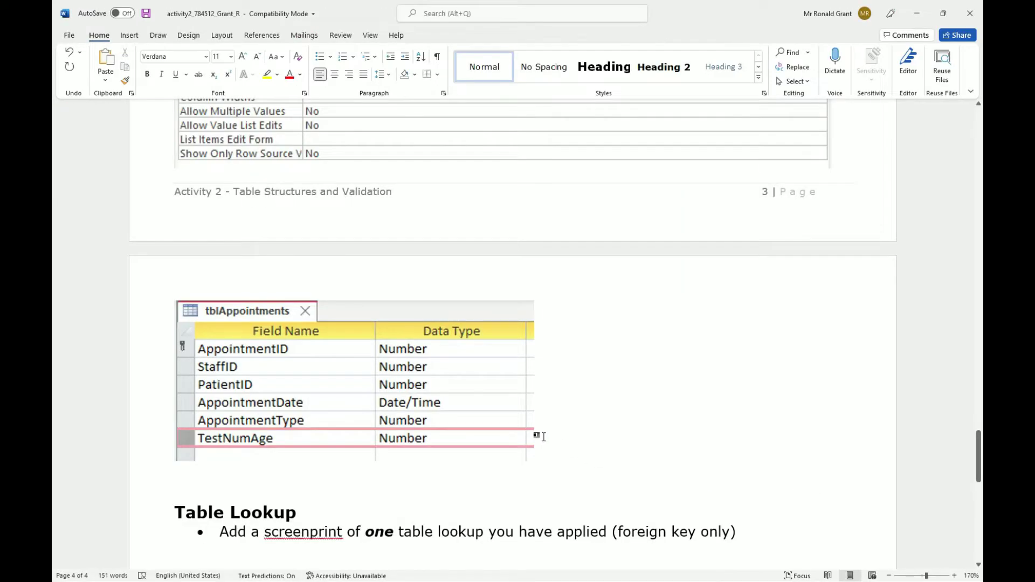
pyautogui.hotkey('ctrl', 'v')
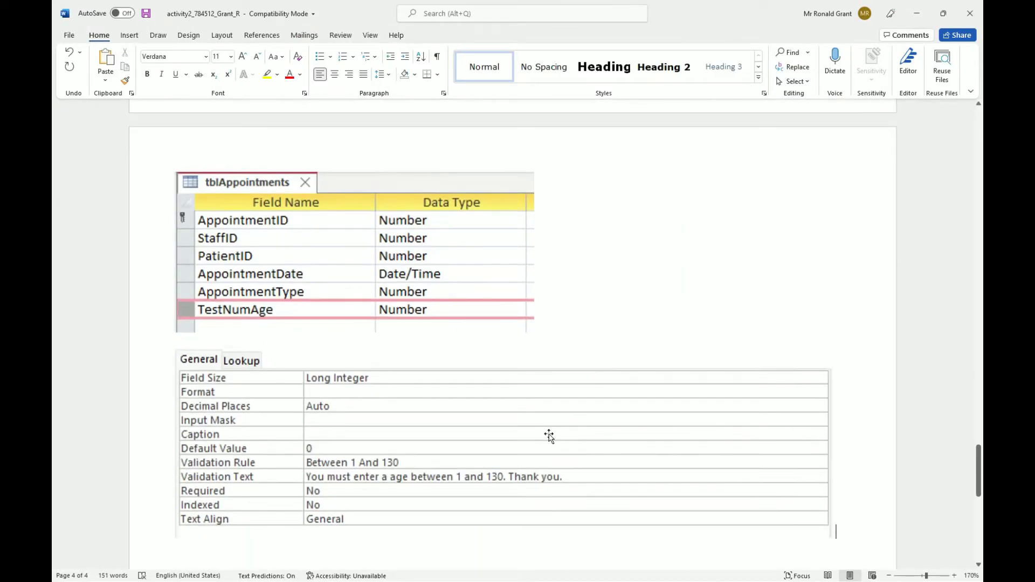
# - Copy "Range Check" from the Value Lookup or Range Check heading and shorten that heading to "Value Lookup"
pyautogui.click(548, 432)
pyautogui.scroll(4, 537, 431)
pyautogui.scroll(6, 538, 431)
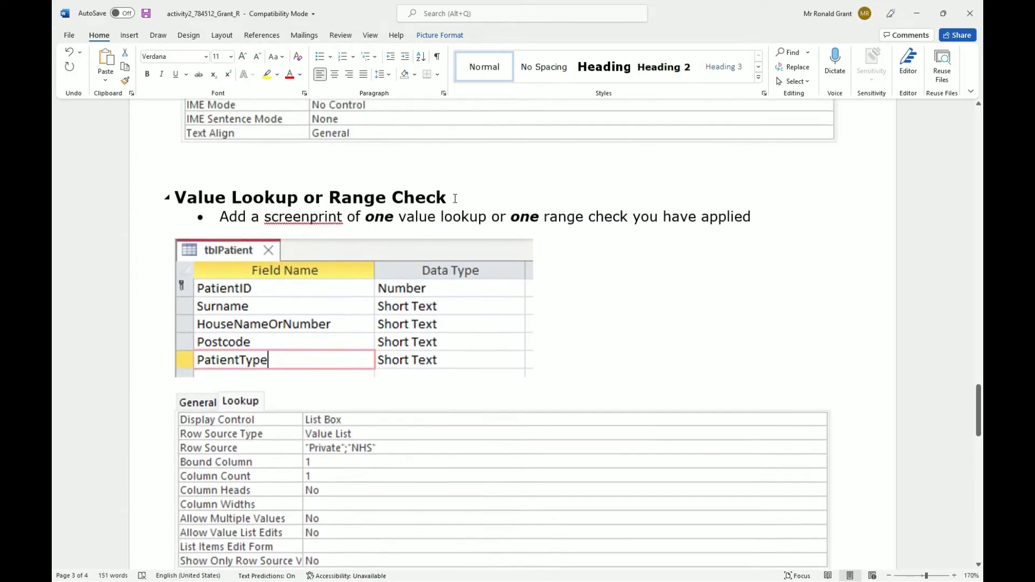
pyautogui.moveTo(455, 203); pyautogui.dragTo(344, 205)
pyautogui.hotkey('ctrl', 'c')
pyautogui.press('BackSpace')
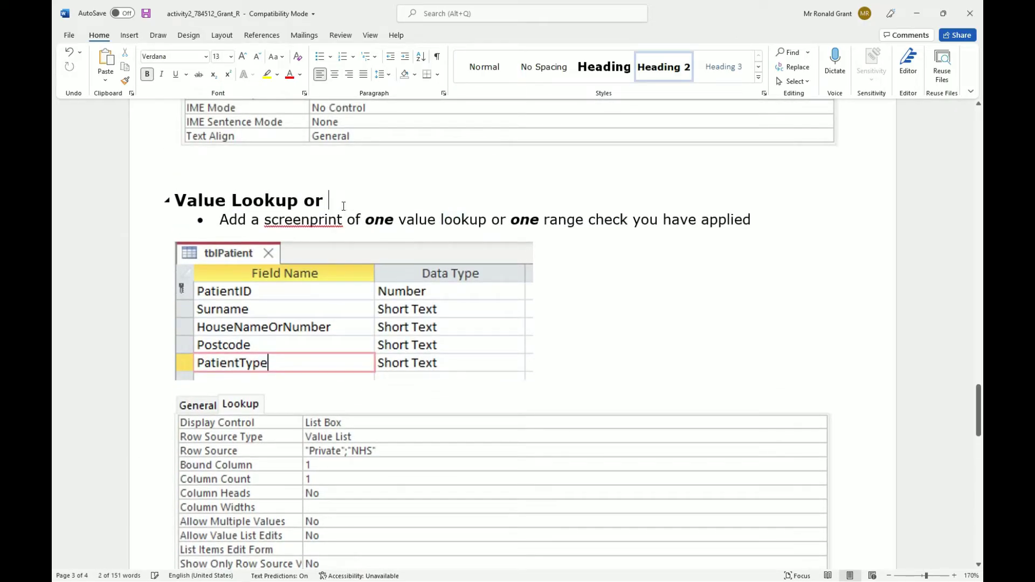
pyautogui.press('BackSpace')
pyautogui.press('BackSpace')
pyautogui.press('BackSpace')
# - Insert an empty line between the PatientType lookup properties screenshot and the tblAppointments screenshot
pyautogui.scroll(-5, 342, 203)
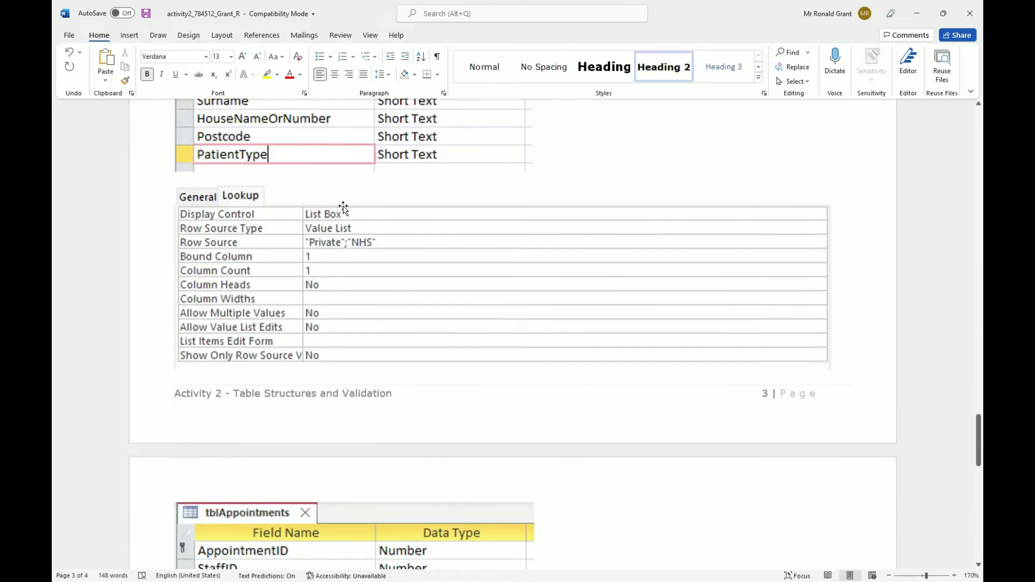
pyautogui.click(205, 471)
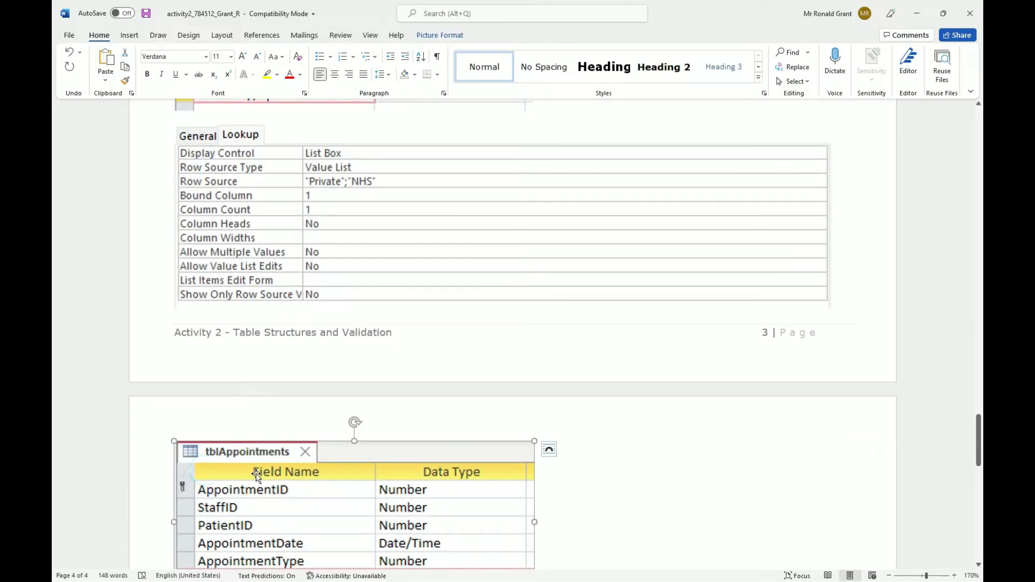
pyautogui.scroll(-3, 257, 475)
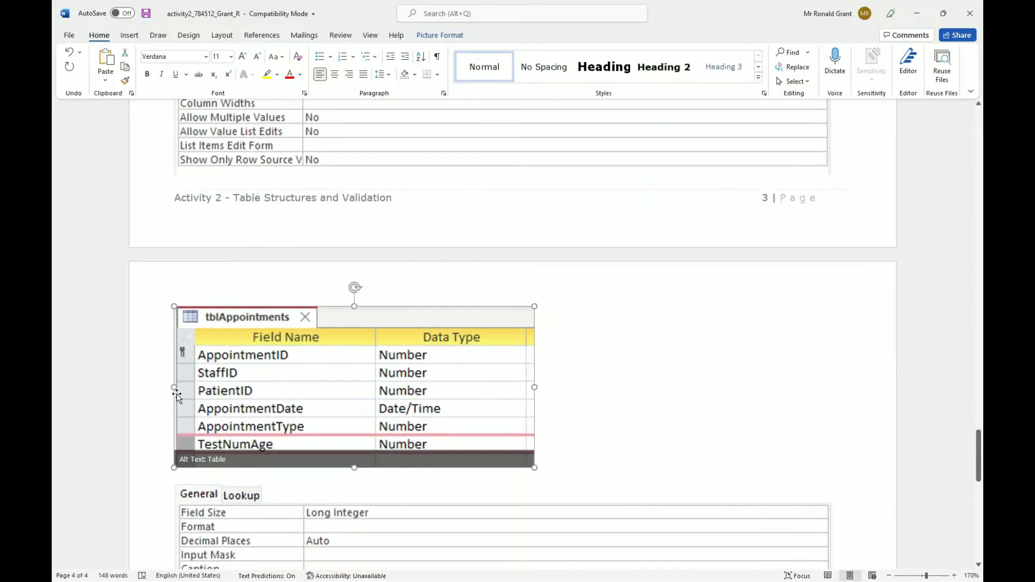
pyautogui.click(170, 391)
pyautogui.click(192, 409)
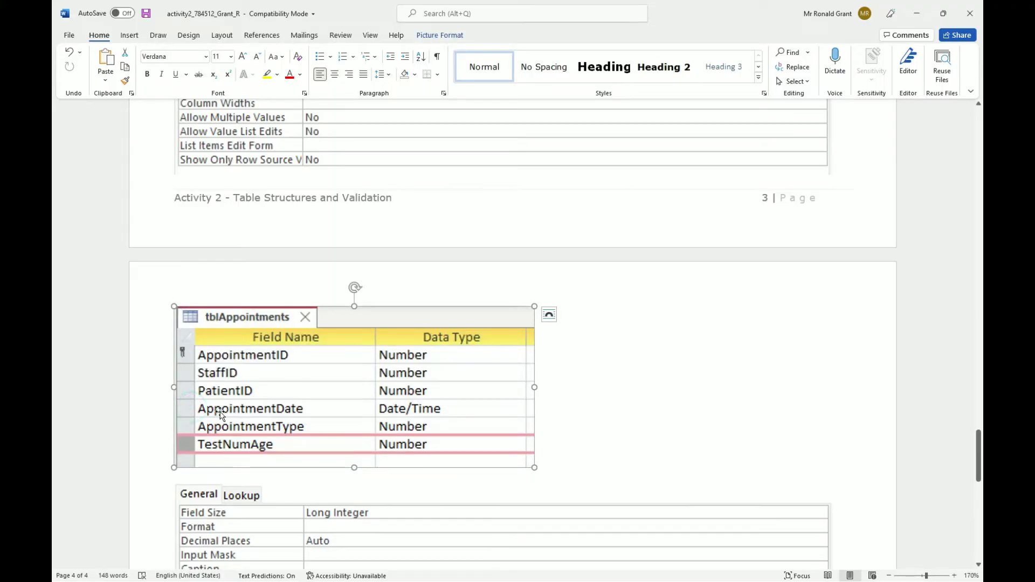
pyautogui.click(217, 291)
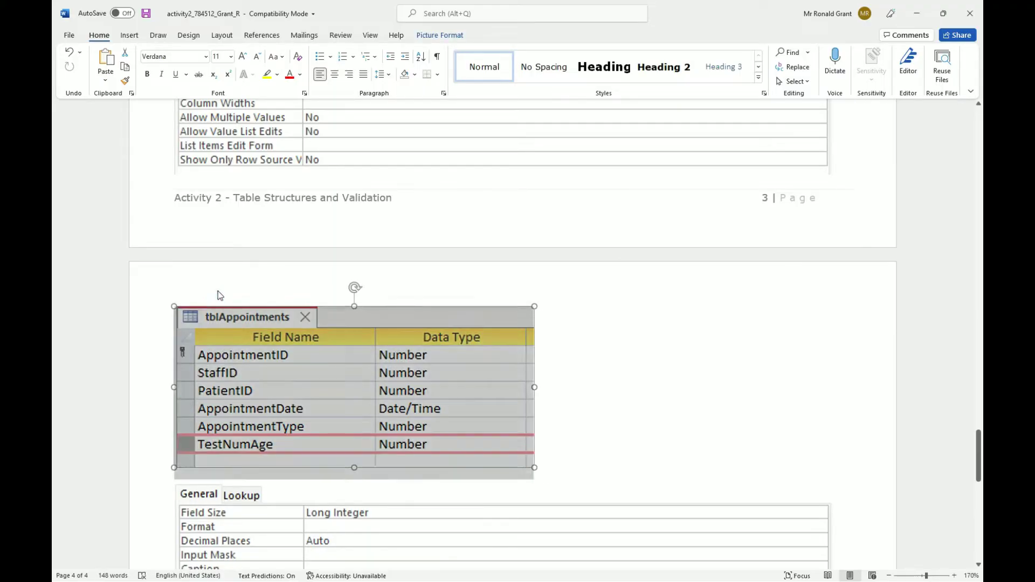
pyautogui.click(337, 184)
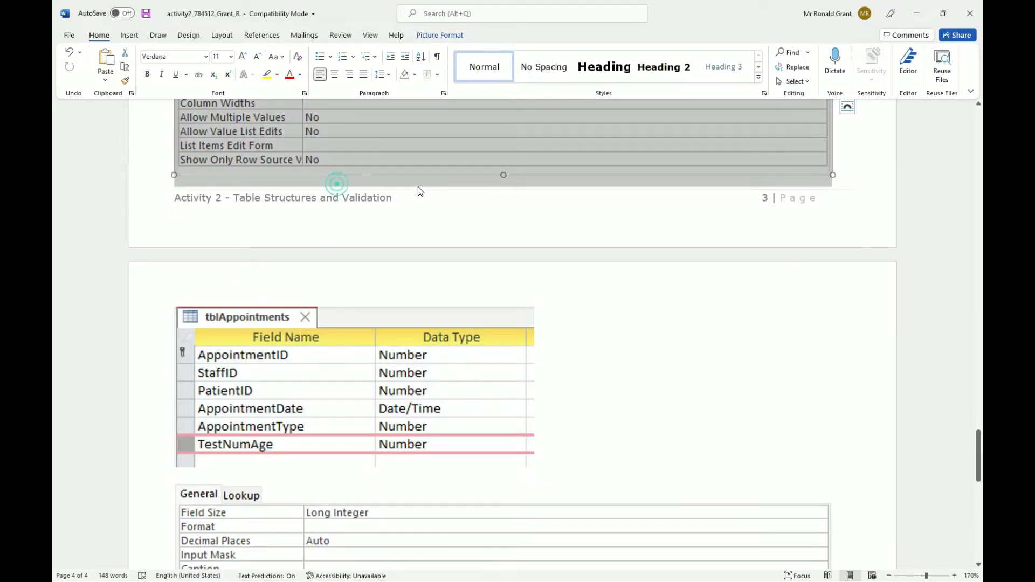
pyautogui.click(806, 150)
pyautogui.click(843, 153)
pyautogui.press('Return')
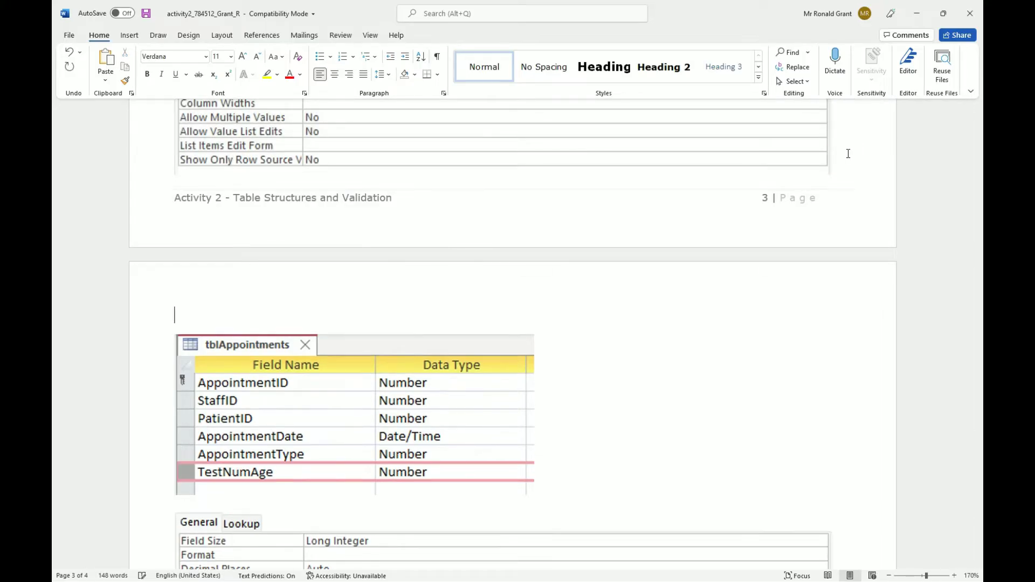
# - Paste "Range Check" into the empty line above the tblAppointments screenshot and make it bold
pyautogui.hotkey('ctrl', 'v')
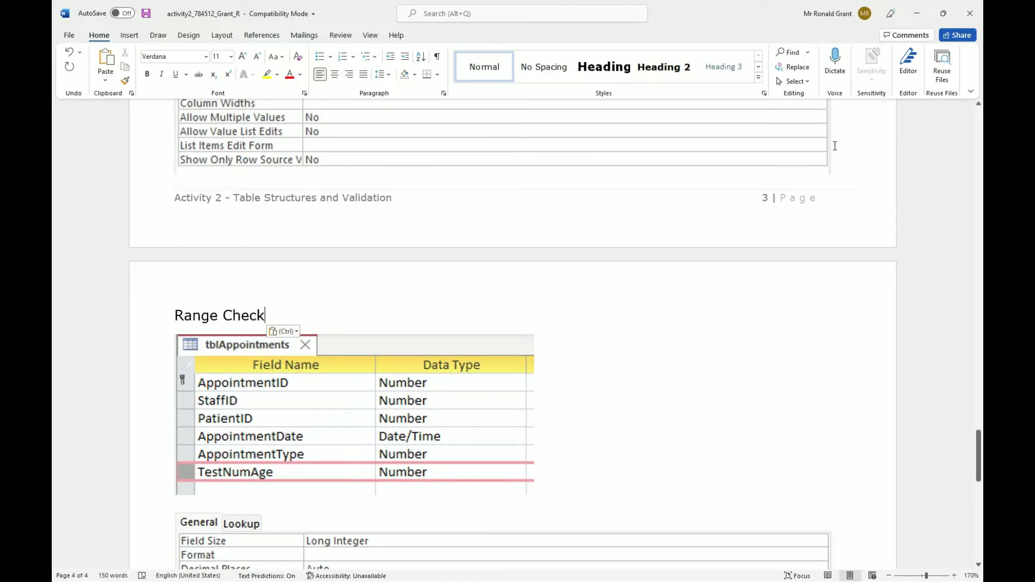
pyautogui.hotkey('shift', 'Home')
pyautogui.hotkey('ctrl', 'b')
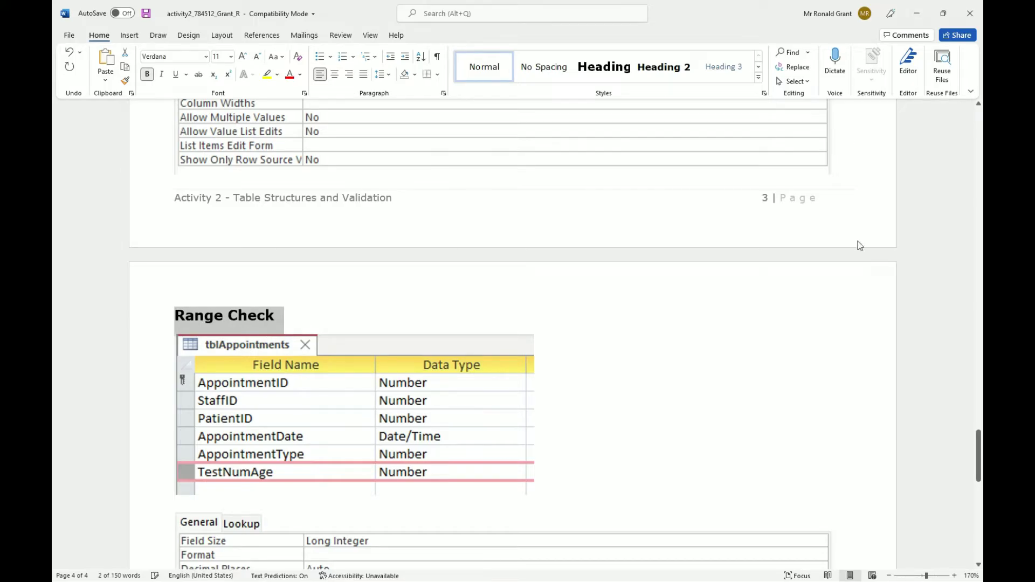
# - Review the Value Lookup and Range Check headings, and examine the Table lookup example in the worked solution PDF
pyautogui.scroll(6, 858, 246)
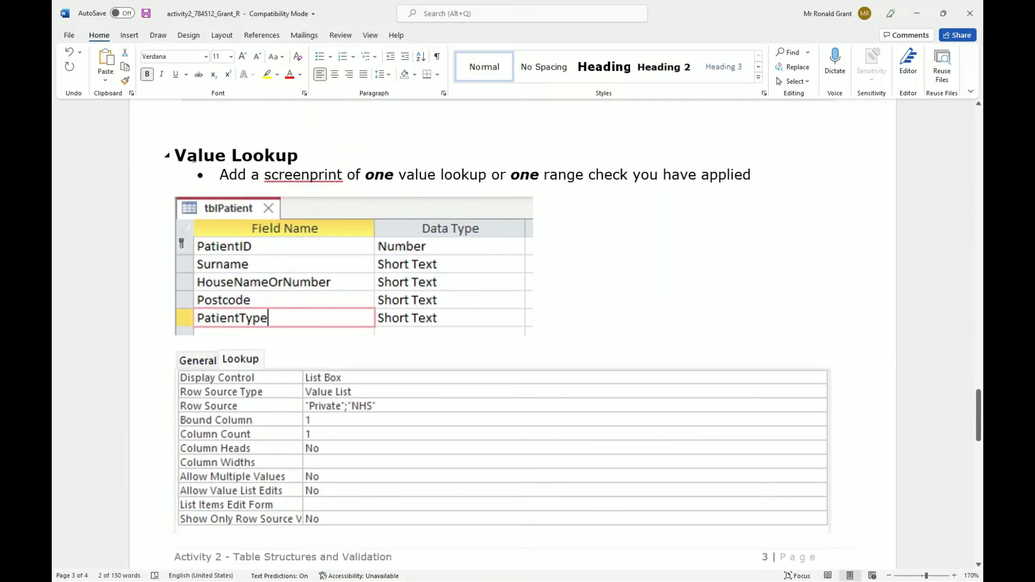
pyautogui.doubleClick(193, 159)
pyautogui.scroll(-6, 201, 358)
pyautogui.moveTo(185, 270); pyautogui.dragTo(263, 270)
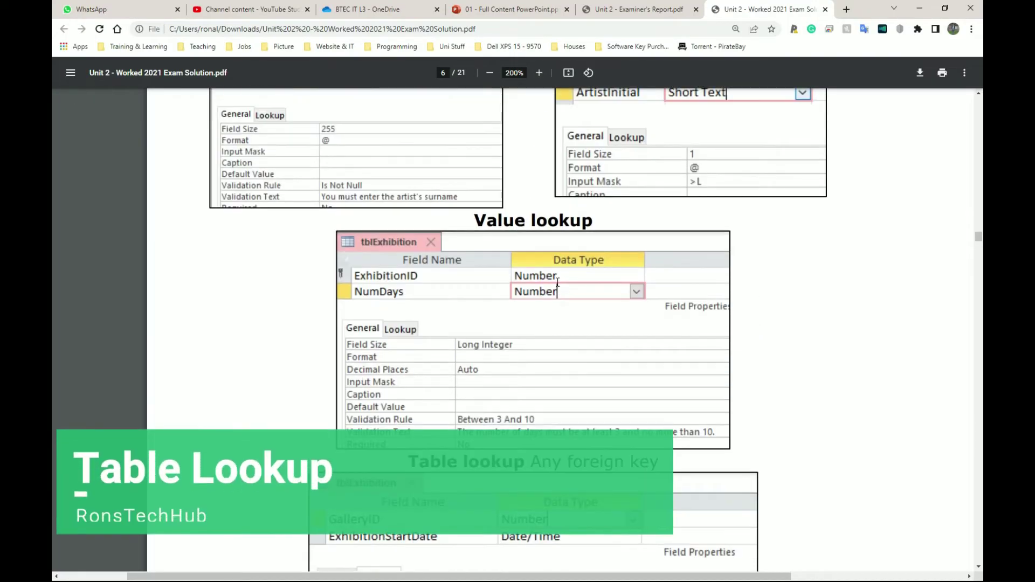
pyautogui.scroll(-2, 567, 275)
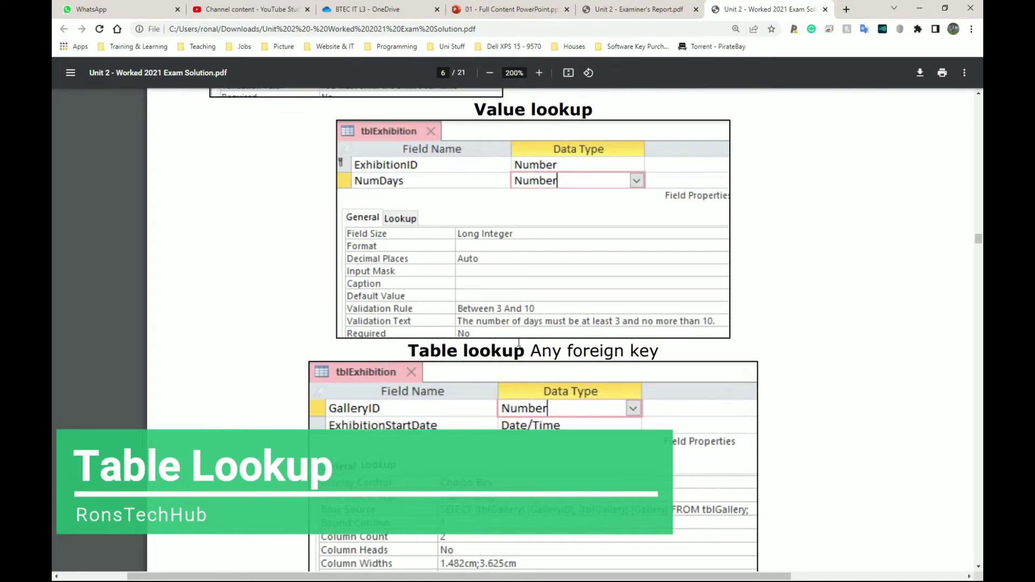
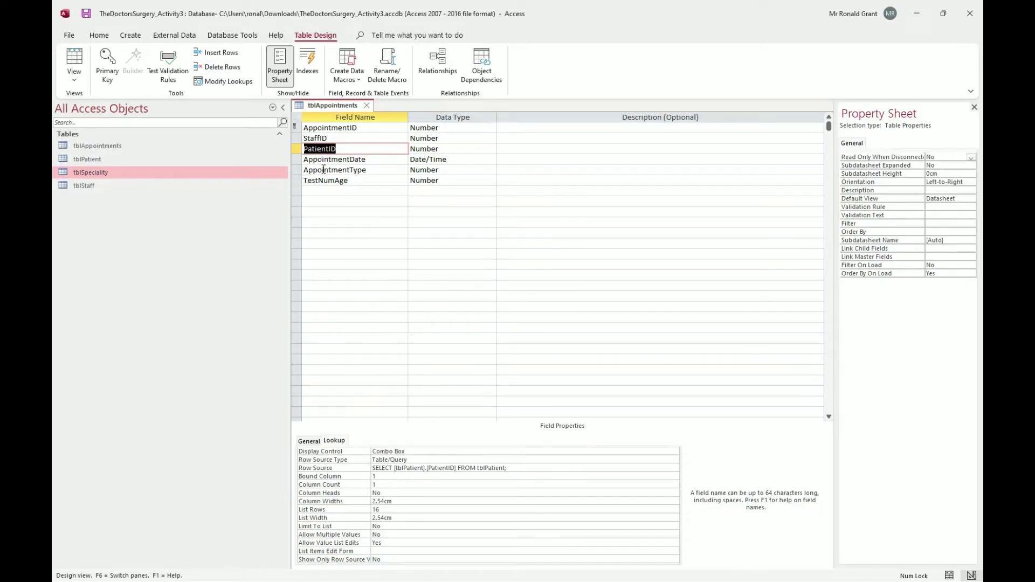
# - Capture the tblAppointments field list with PatientID selected and paste it under Table Lookup in the activity2 Word document
pyautogui.press('super+shift+s')
pyautogui.moveTo(290, 97); pyautogui.dragTo(501, 193)
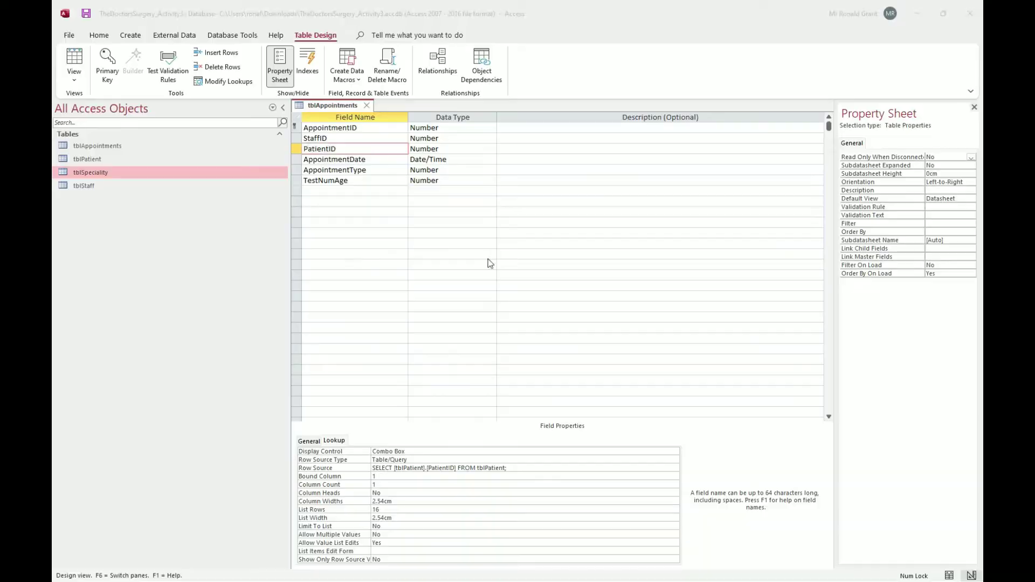
pyautogui.hotkey('alt', 'Tab')
pyautogui.click(573, 237)
pyautogui.press('alt')
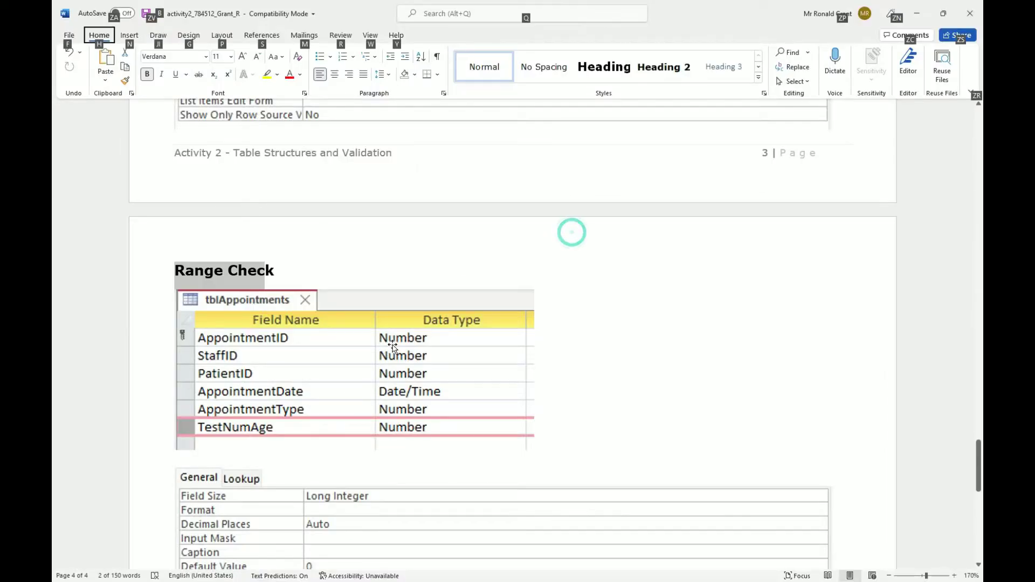
pyautogui.scroll(-8, 572, 232)
pyautogui.click(217, 357)
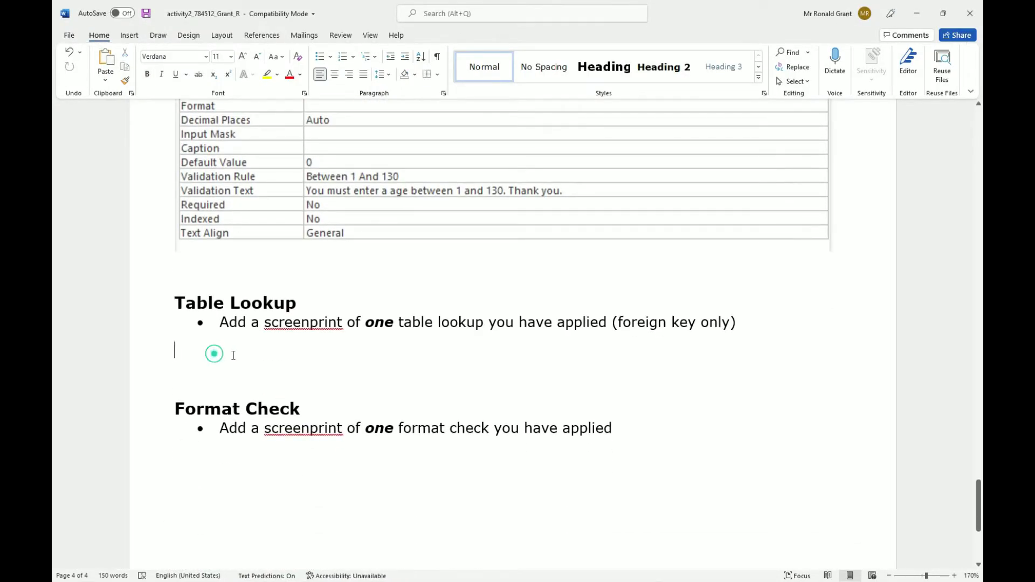
pyautogui.hotkey('ctrl', 'v')
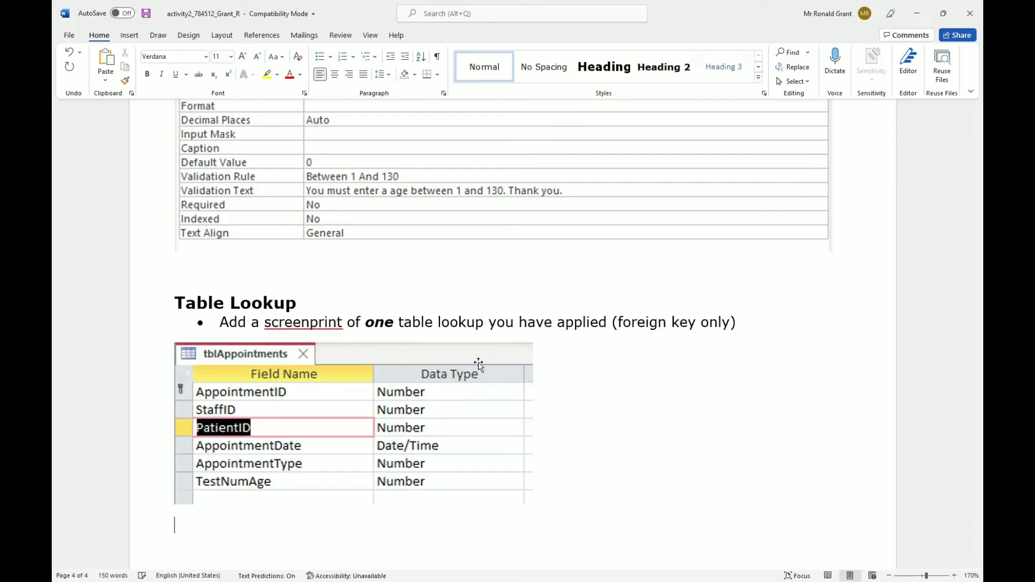
# - Capture the PatientID field's lookup properties in Access and paste them below the Table Lookup table screenshot in the Word document
pyautogui.hotkey('alt', 'Tab')
pyautogui.click(446, 233)
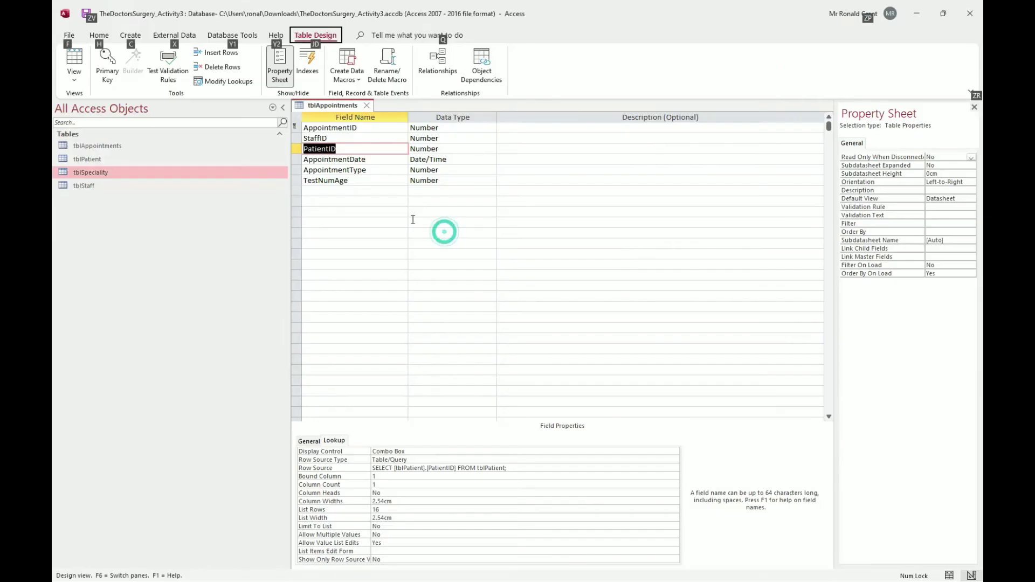
pyautogui.click(334, 442)
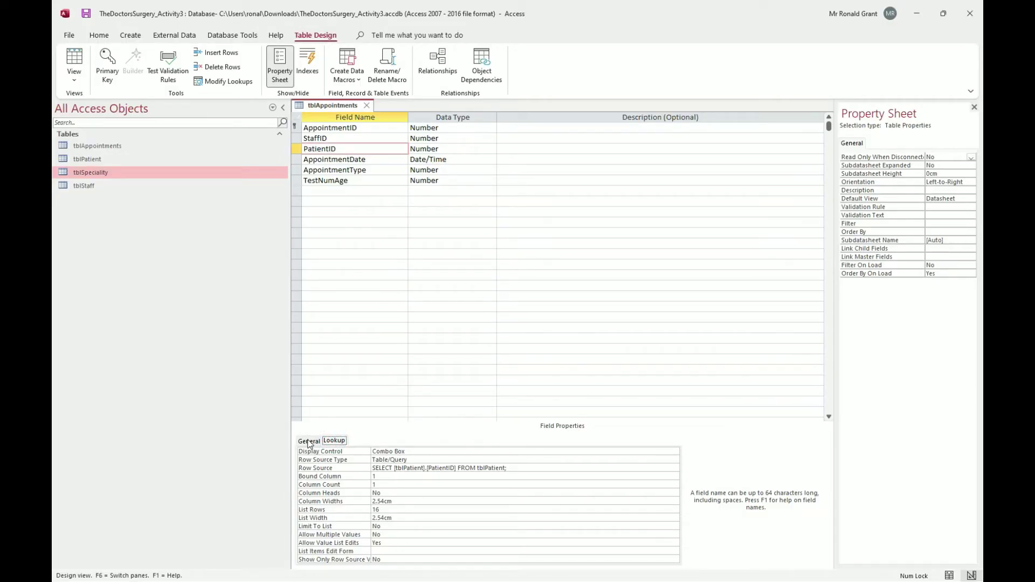
pyautogui.click(310, 442)
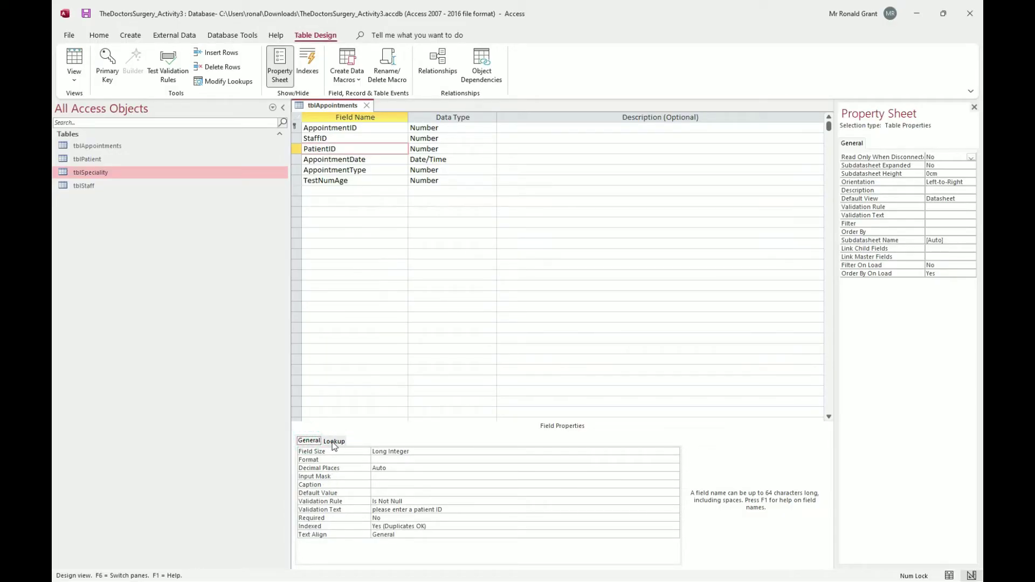
pyautogui.click(334, 442)
pyautogui.press('super+shift+s')
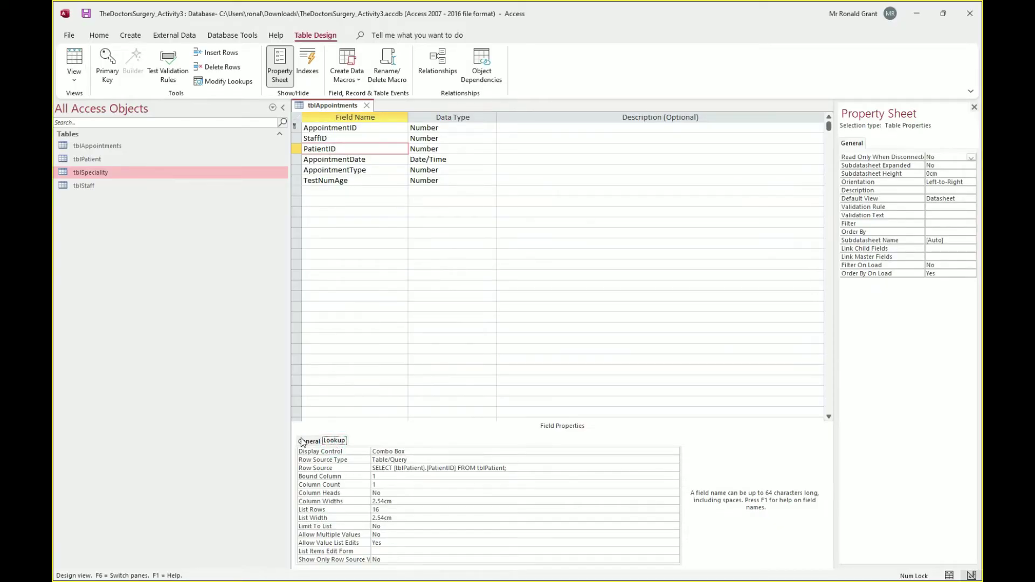
pyautogui.moveTo(296, 431); pyautogui.dragTo(682, 564)
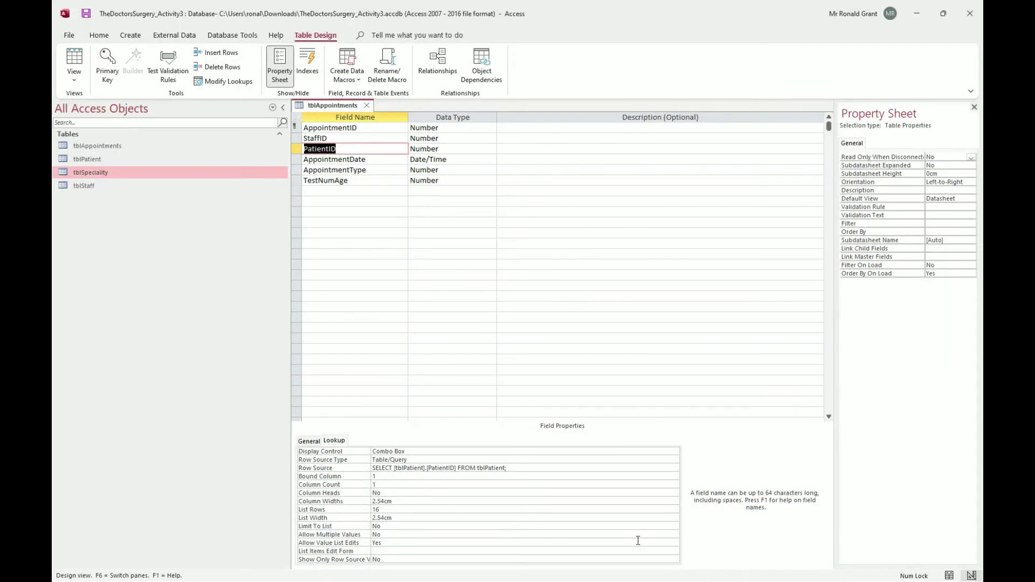
pyautogui.hotkey('alt', 'Tab')
pyautogui.hotkey('ctrl', 'v')
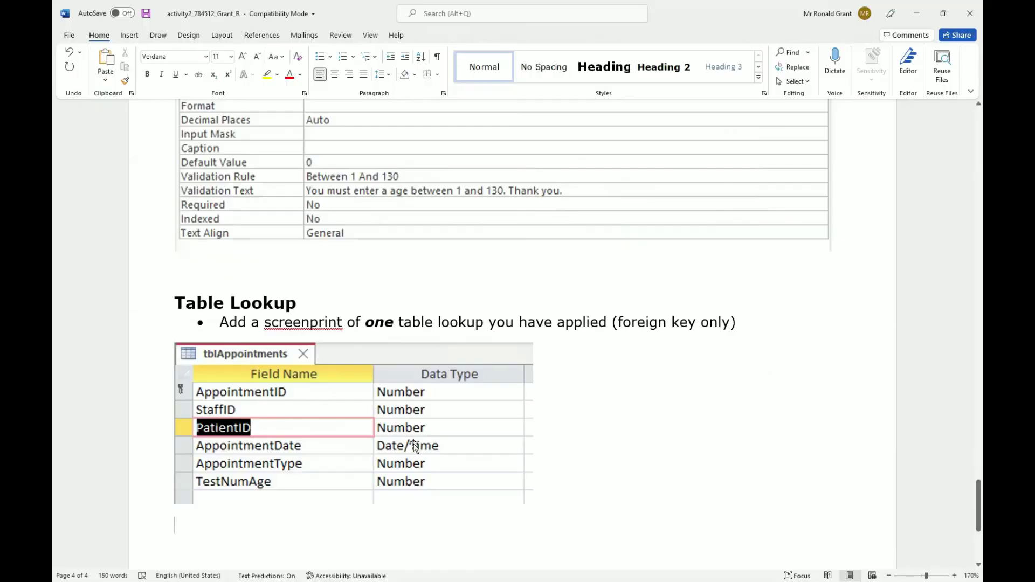
pyautogui.scroll(-2, 318, 489)
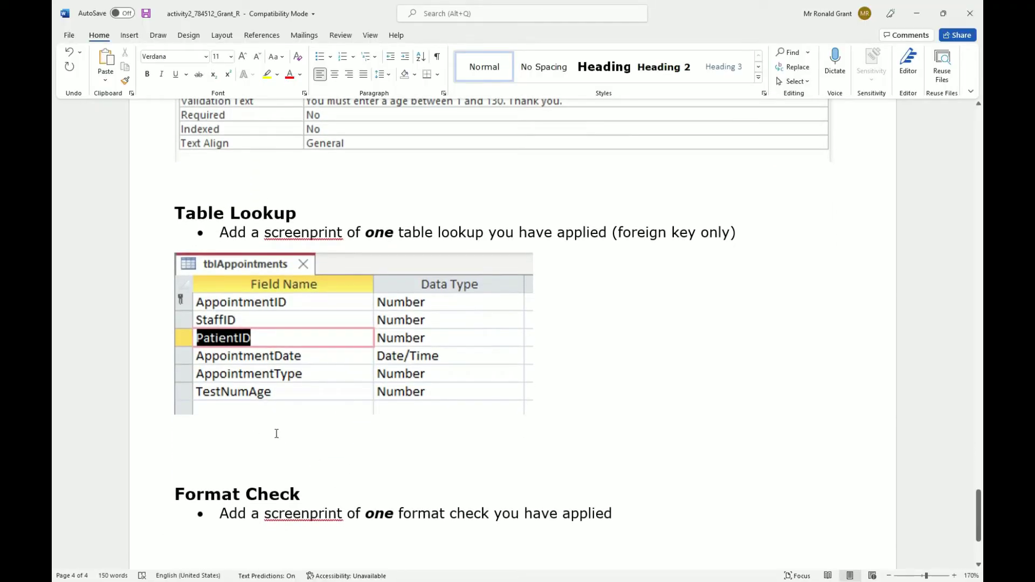
pyautogui.hotkey('ctrl', 'v')
pyautogui.scroll(-3, 415, 383)
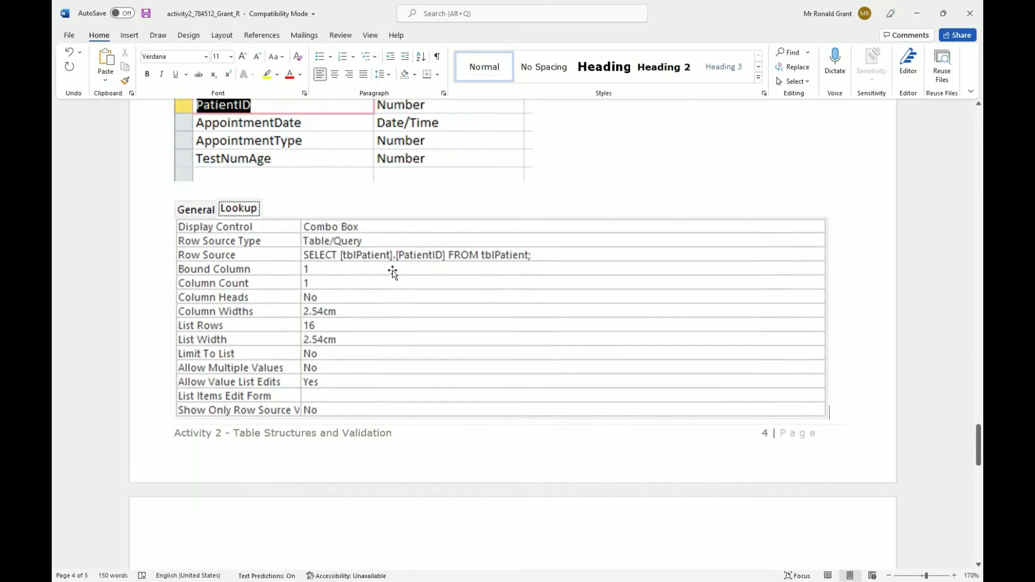
# - Review the pasted PatientID lookup screenshots, and examine the Activity 2 table structures and validation examples in the worked solution PDF
pyautogui.scroll(5, 366, 358)
pyautogui.scroll(-4, 361, 352)
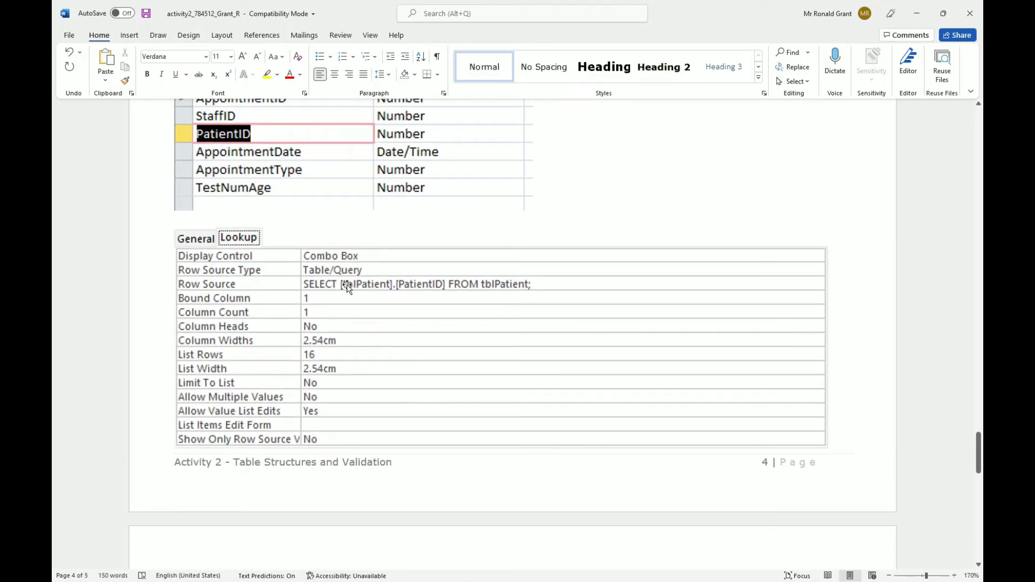
pyautogui.scroll(4, 348, 287)
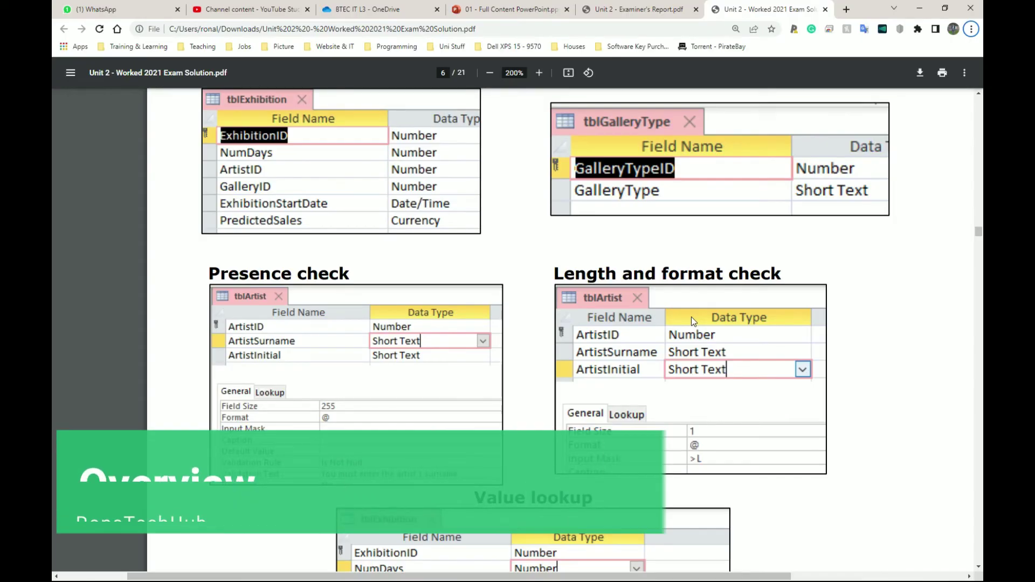
pyautogui.scroll(10, 692, 318)
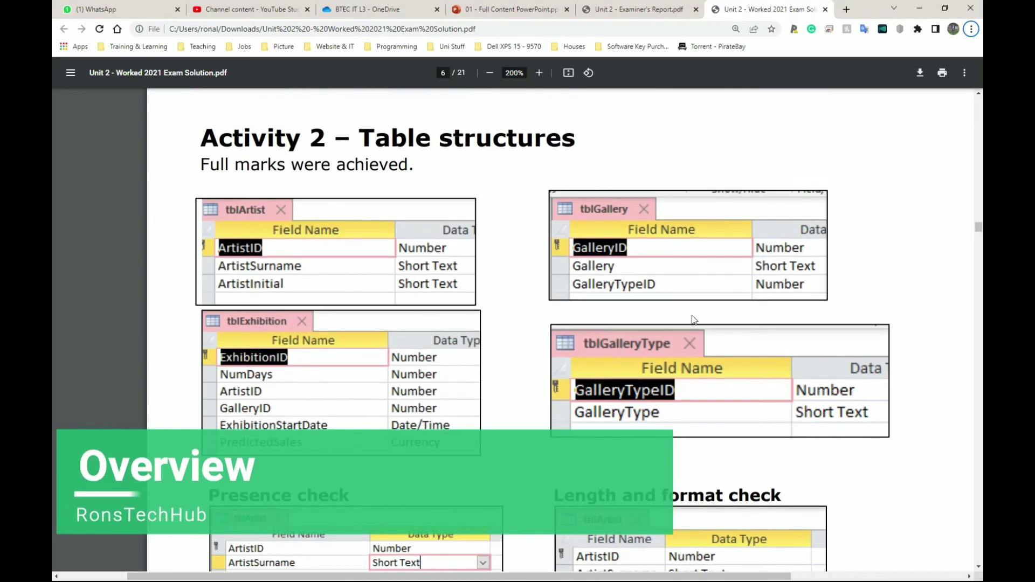
pyautogui.scroll(5, 694, 320)
pyautogui.scroll(-15, 694, 321)
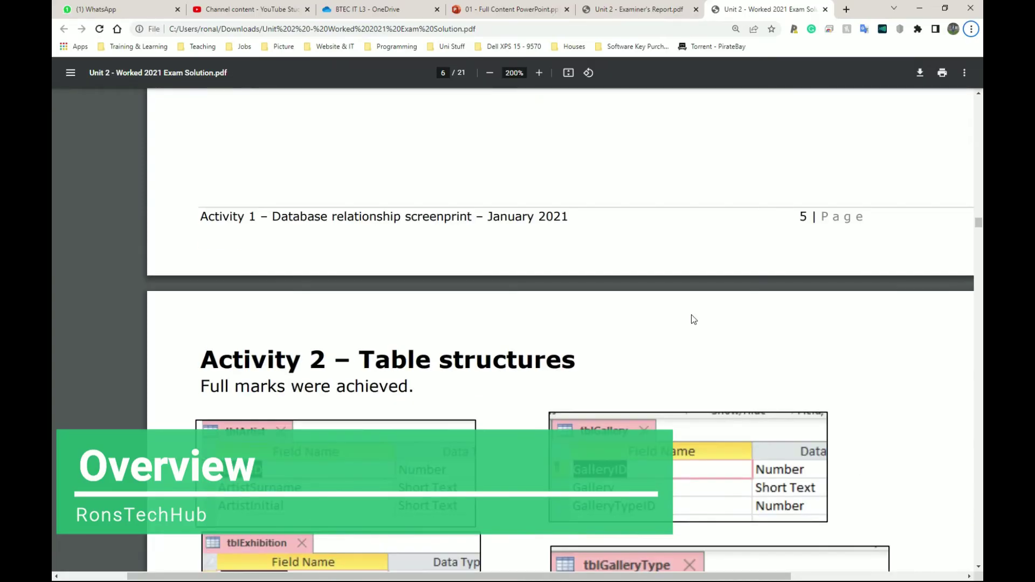
pyautogui.scroll(-10, 691, 314)
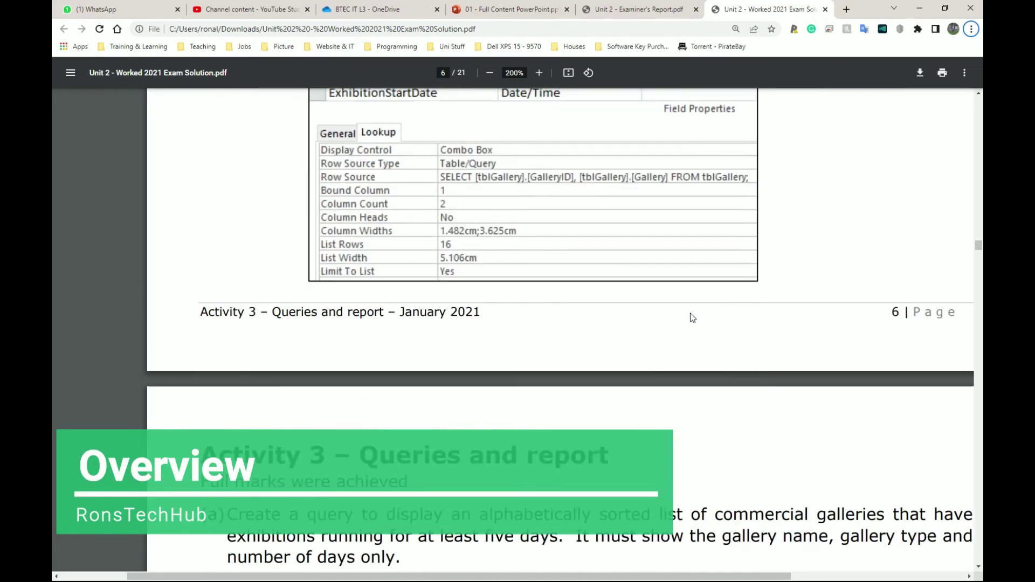
pyautogui.scroll(5, 690, 312)
pyautogui.scroll(9, 689, 312)
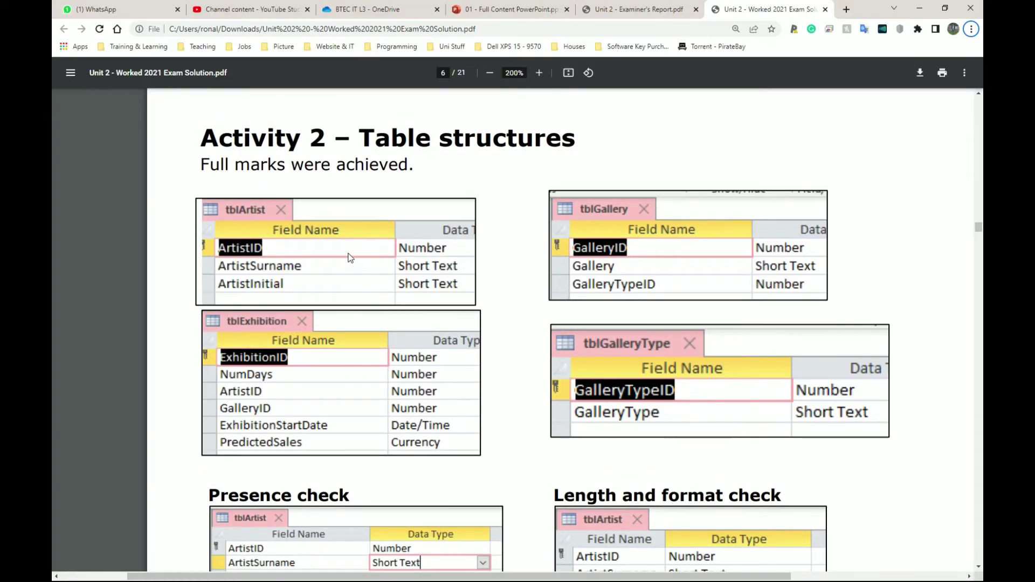
# - Switch to the activity2 Word document and review the Patient, Appointments, Speciality and Staff table screenshots under Table Structures
pyautogui.hotkey('alt', 'Tab')
pyautogui.click(578, 232)
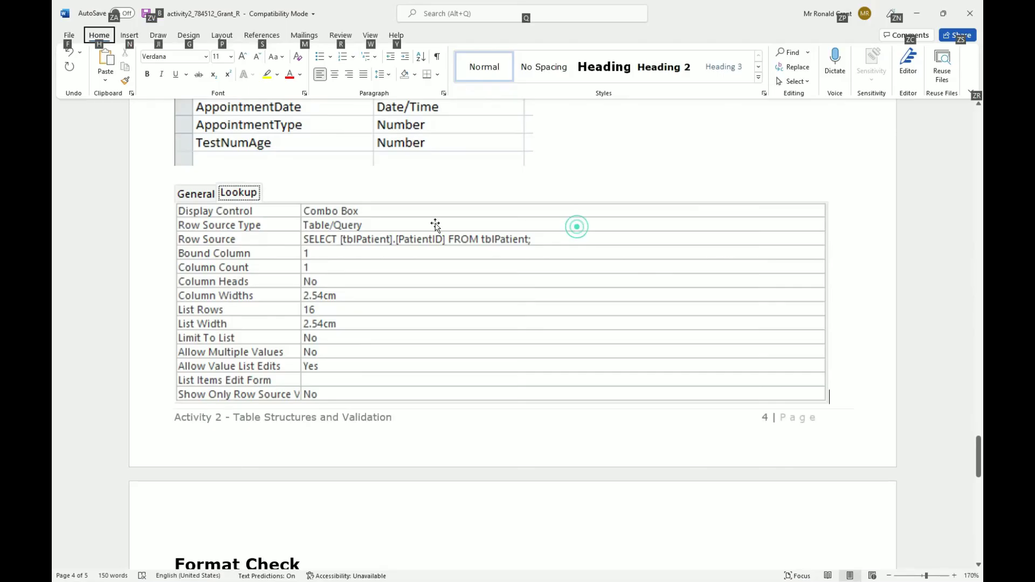
pyautogui.scroll(15, 434, 225)
pyautogui.scroll(20, 425, 215)
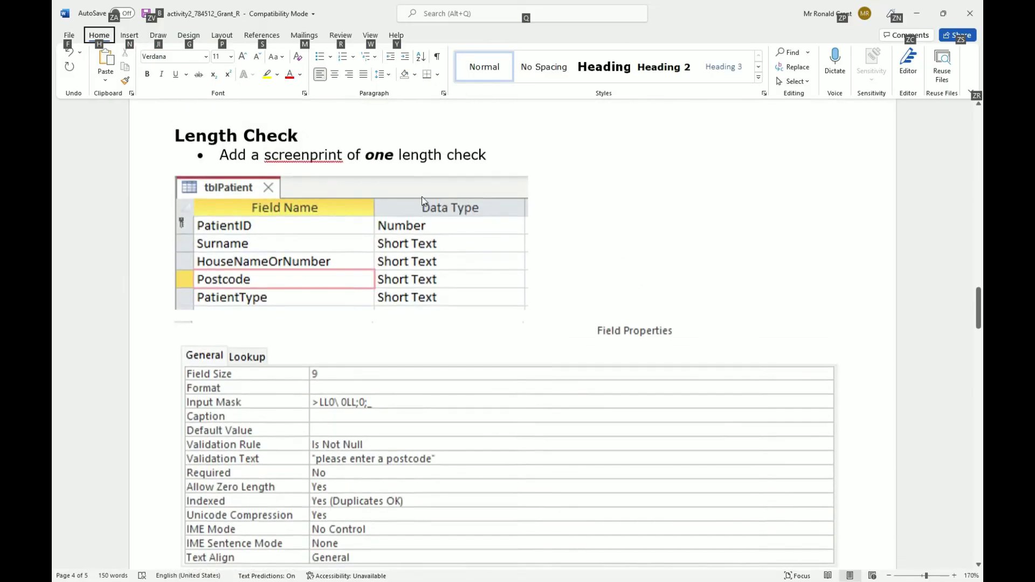
pyautogui.scroll(10, 423, 197)
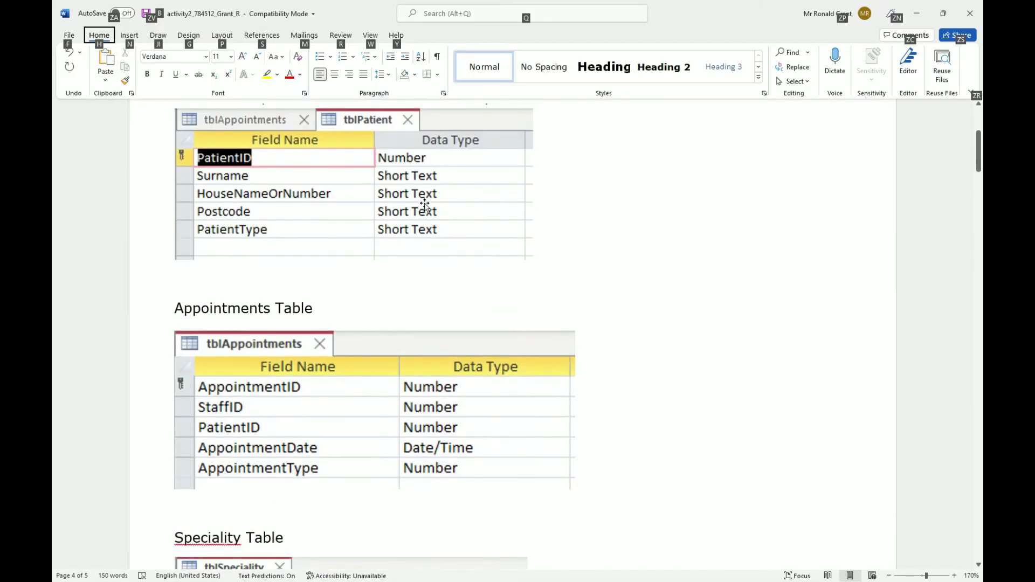
pyautogui.scroll(-4, 457, 233)
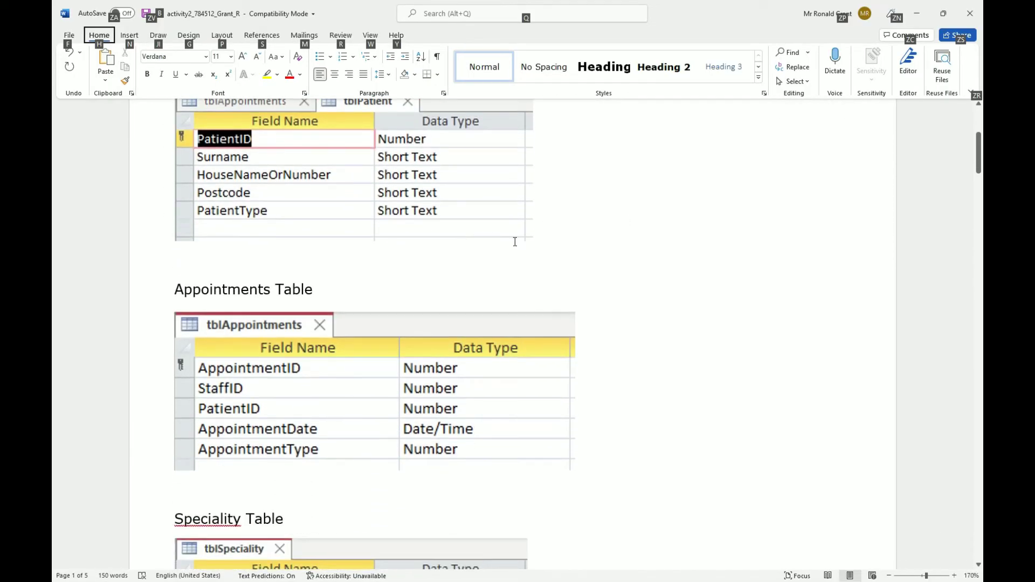
pyautogui.scroll(3, 515, 242)
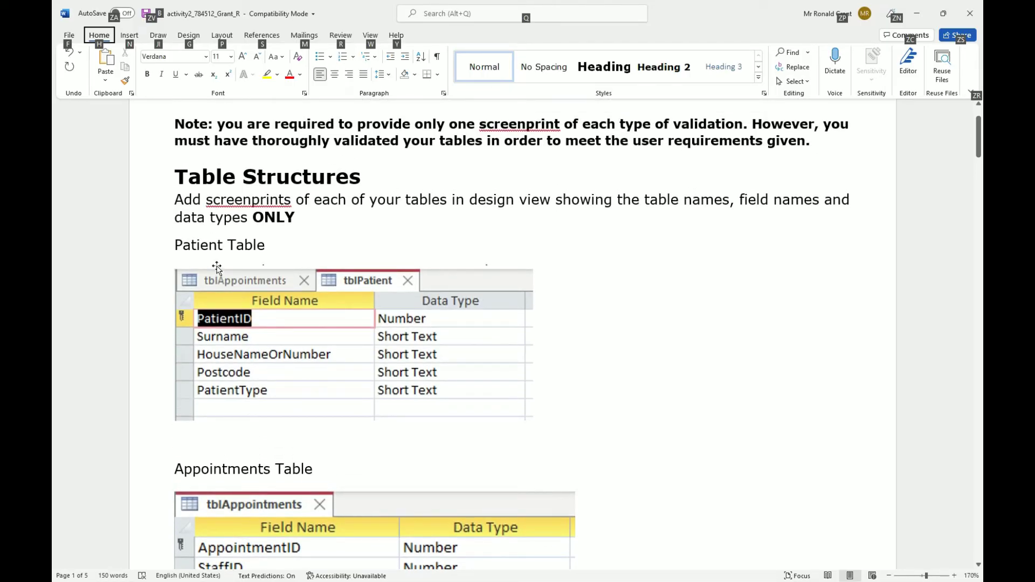
pyautogui.click(245, 289)
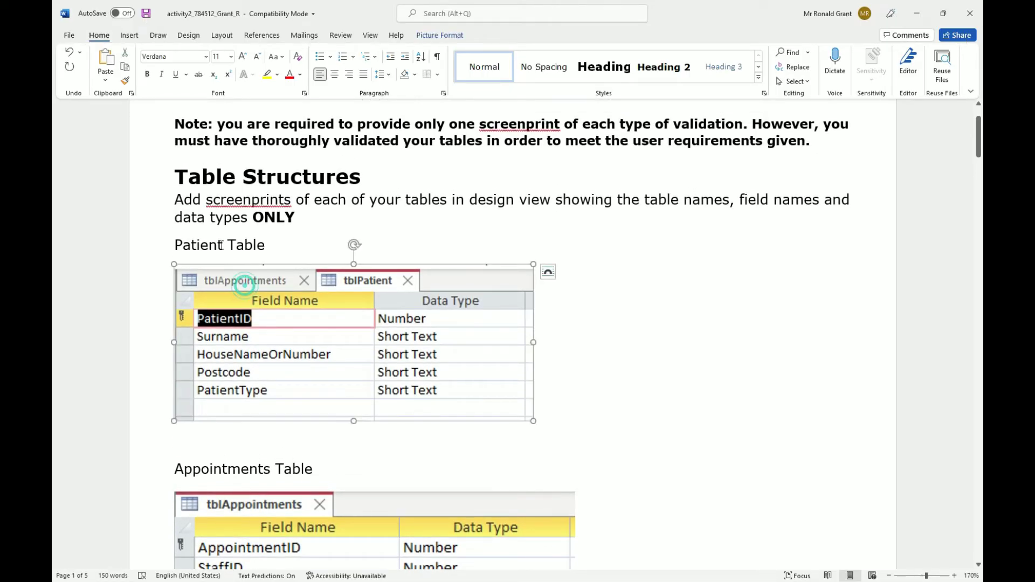
pyautogui.tripleClick(222, 246)
pyautogui.scroll(-3, 218, 362)
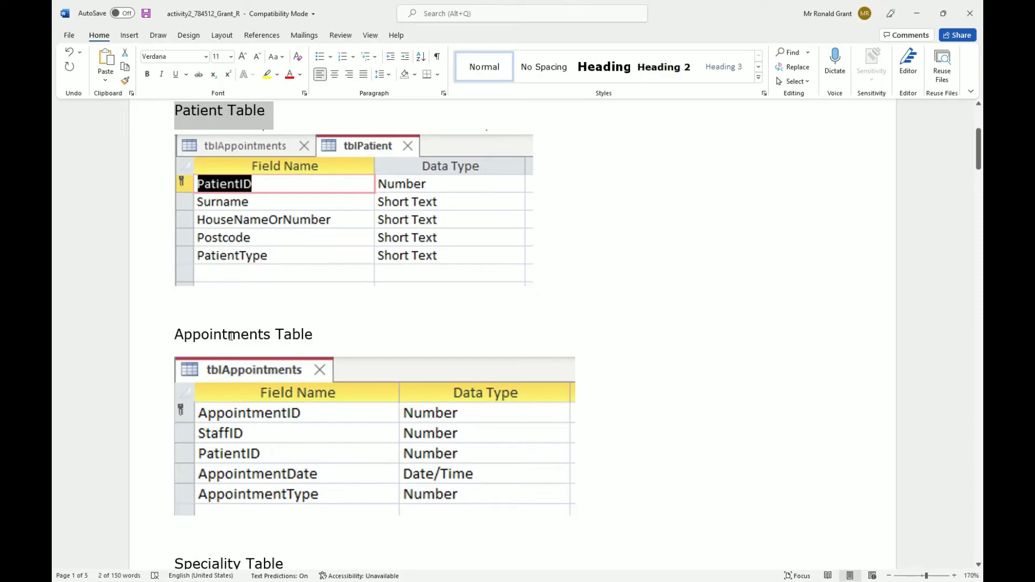
pyautogui.tripleClick(230, 334)
pyautogui.scroll(-3, 238, 365)
pyautogui.click(195, 381)
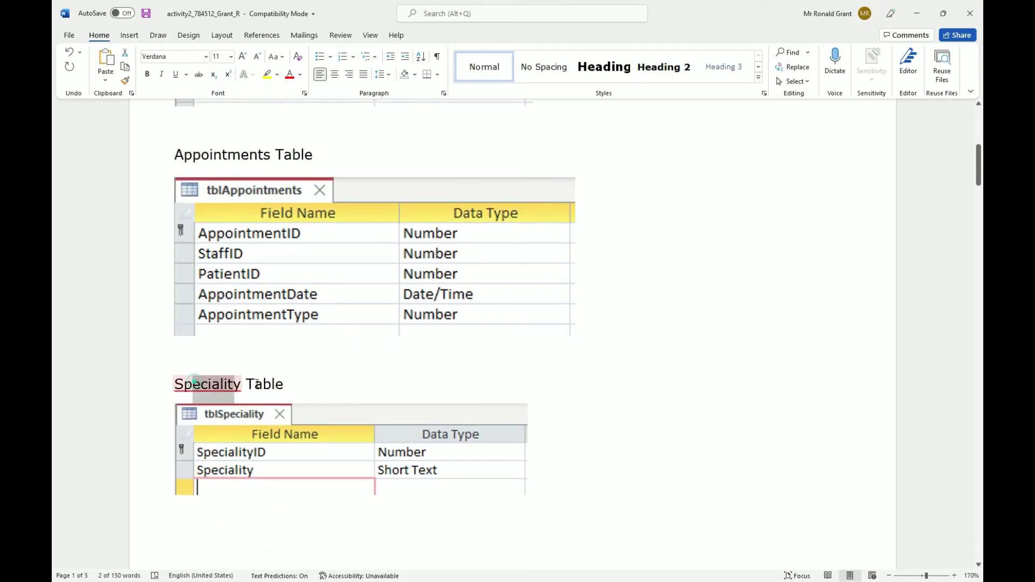
pyautogui.tripleClick(258, 383)
pyautogui.scroll(-9, 277, 386)
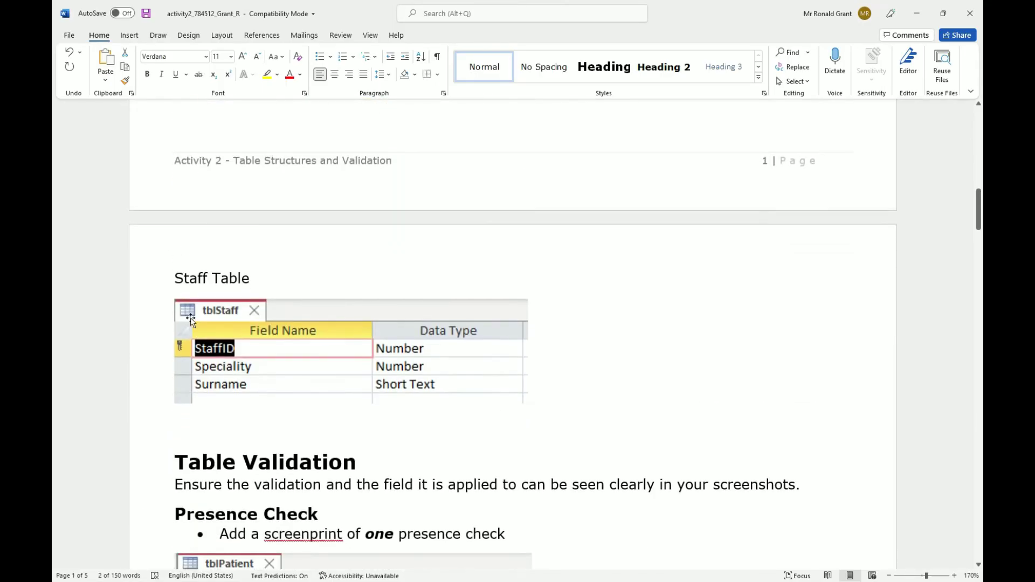
pyautogui.tripleClick(182, 278)
pyautogui.click(297, 367)
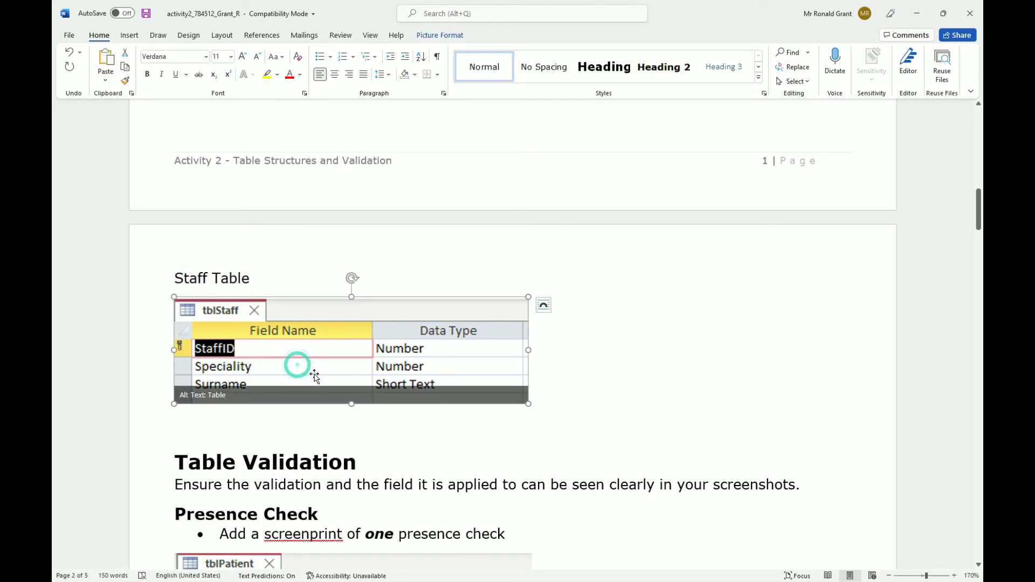
pyautogui.click(574, 354)
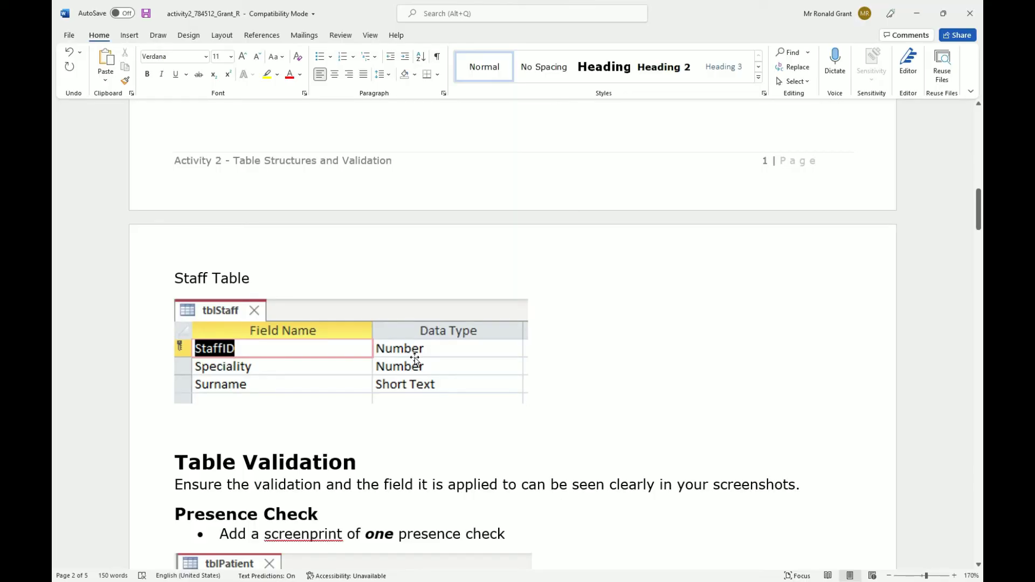
# - Review the Presence Check section, examining the Surname field in the tblPatient screenshot and its field properties
pyautogui.scroll(-3, 415, 359)
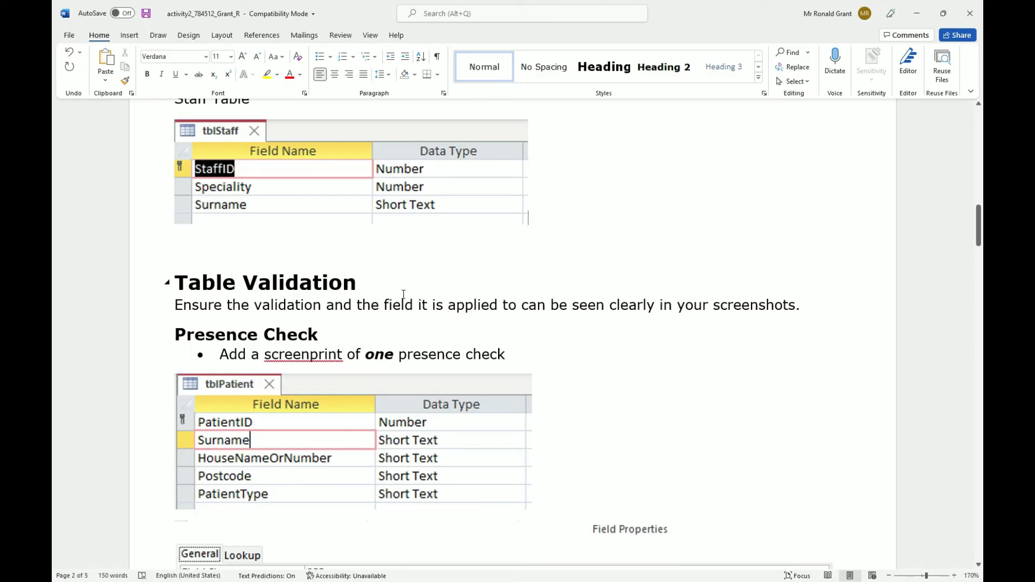
pyautogui.scroll(-2, 245, 324)
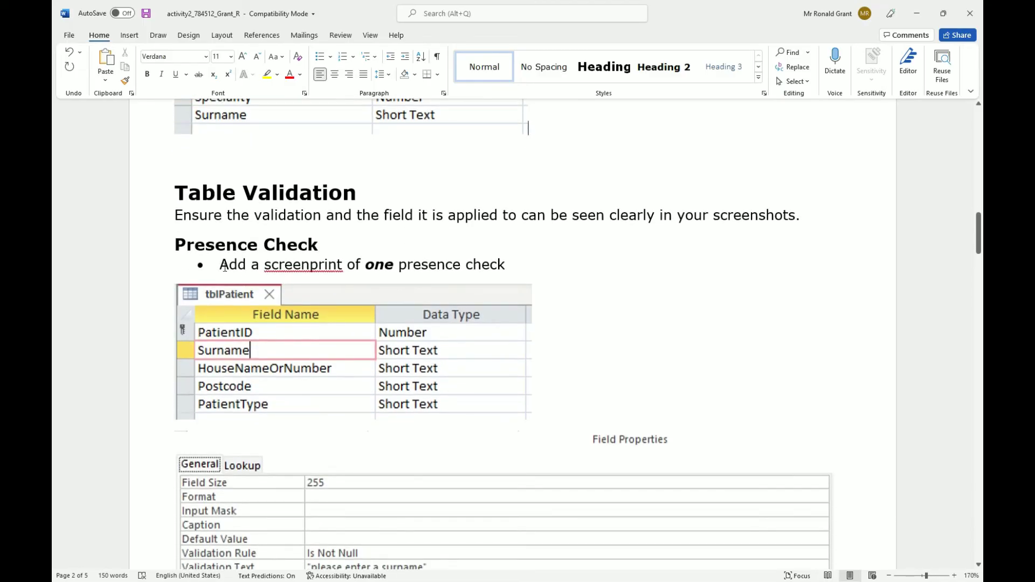
pyautogui.tripleClick(291, 247)
pyautogui.scroll(-9, 347, 370)
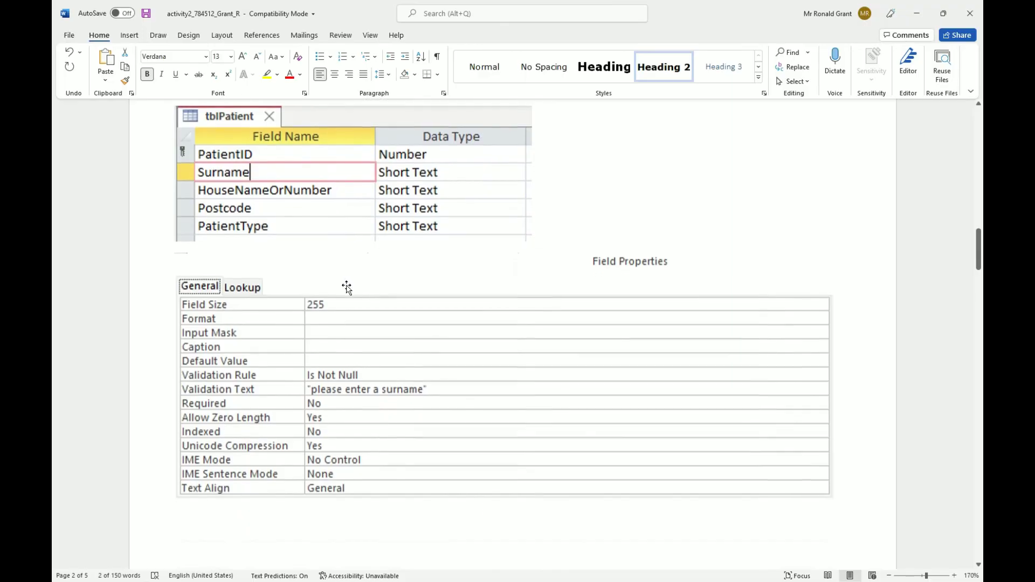
pyautogui.scroll(10, 339, 269)
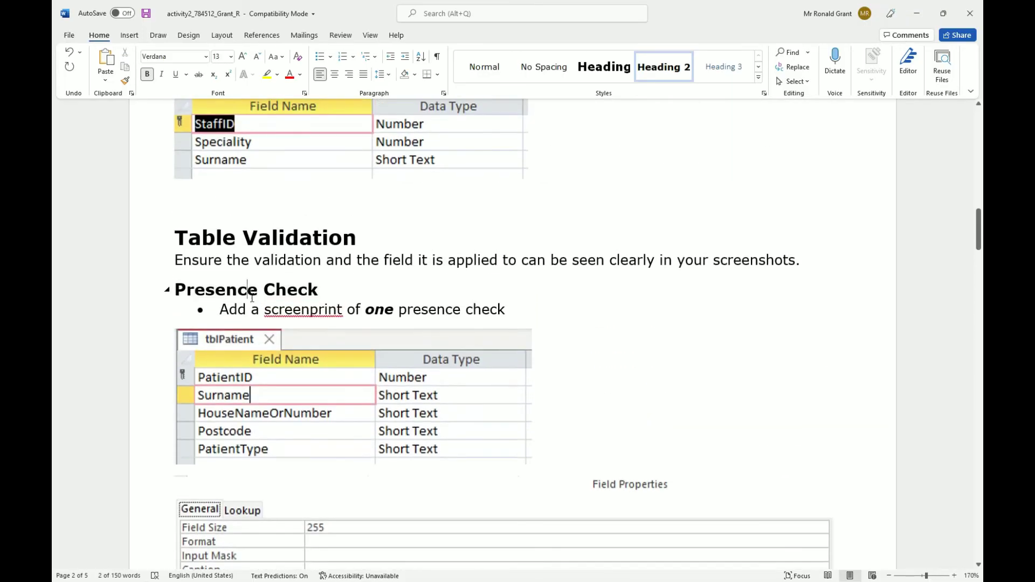
pyautogui.click(249, 289)
pyautogui.click(253, 352)
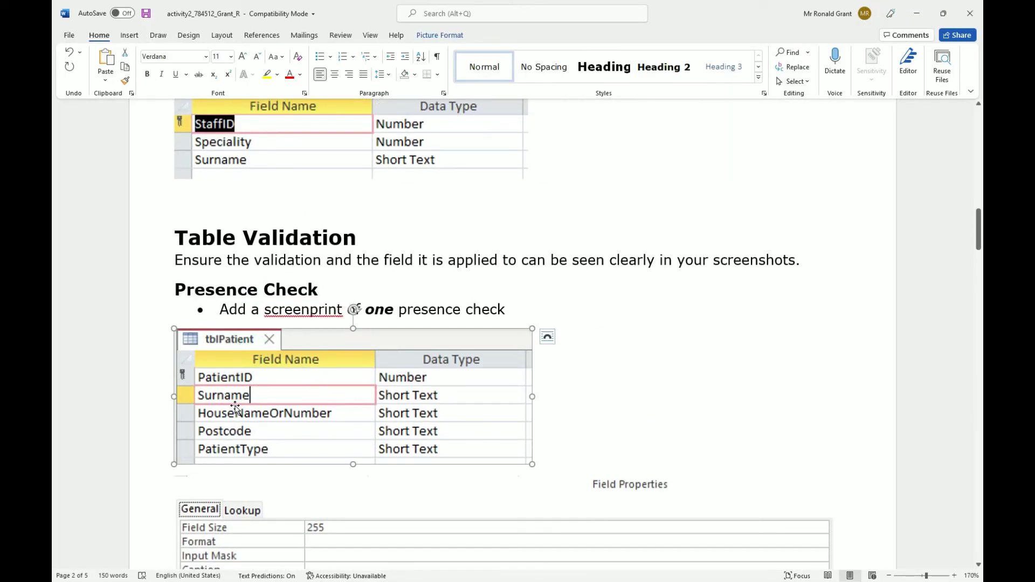
pyautogui.scroll(-2, 245, 402)
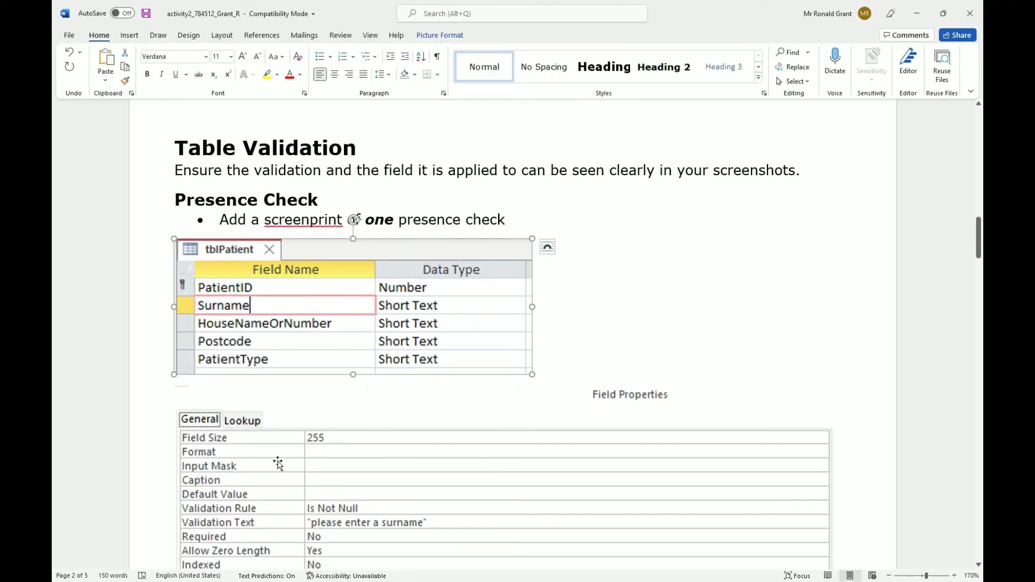
# - Review the Length Check section, examining the Postcode field in the tblPatient screenshot and its field size and input mask
pyautogui.scroll(-15, 545, 418)
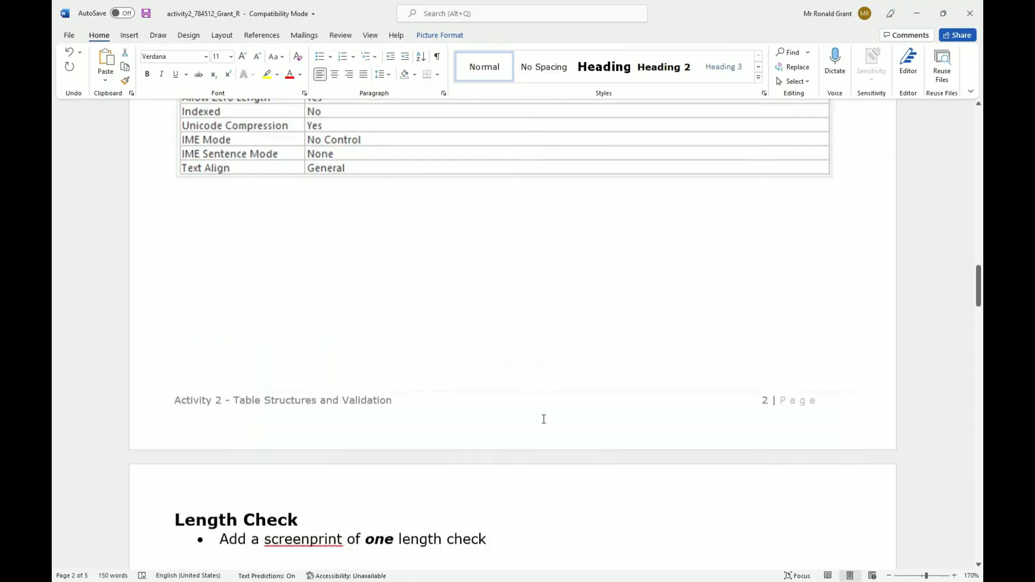
pyautogui.scroll(-2, 543, 417)
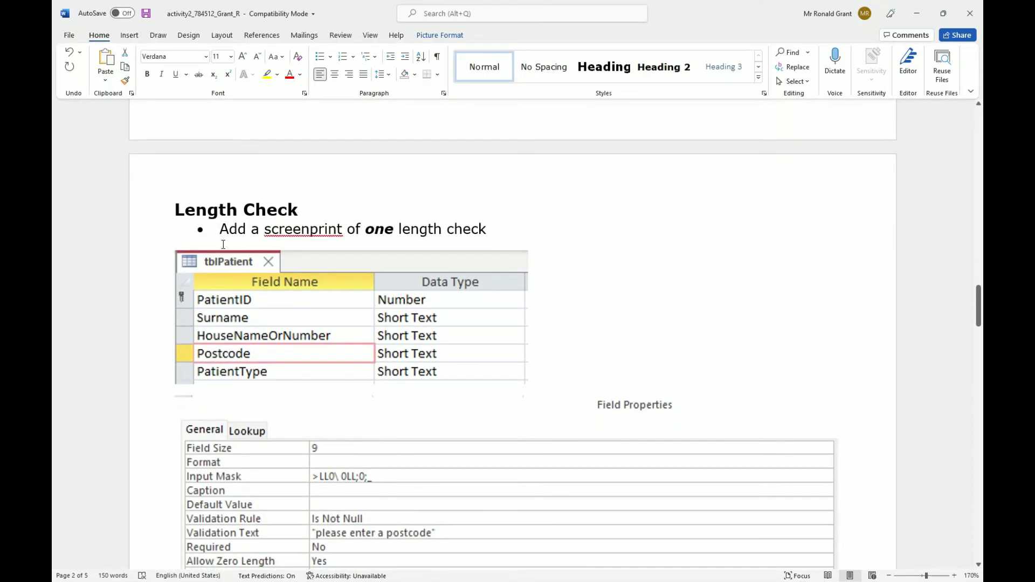
pyautogui.click(233, 303)
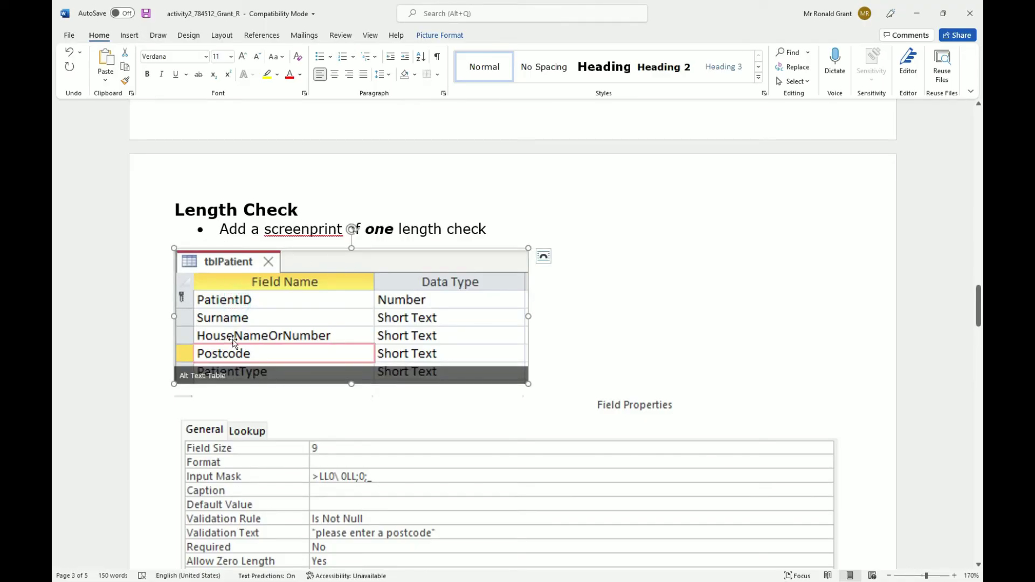
pyautogui.scroll(-3, 279, 300)
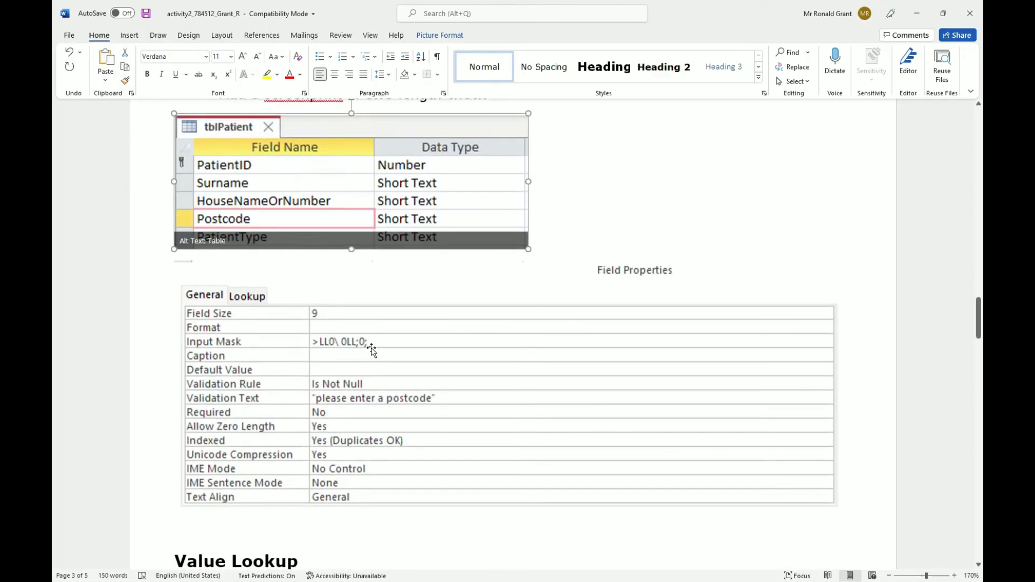
pyautogui.click(239, 343)
# - Review the field lists and properties shown in the Value Lookup, Range Check and Table Lookup sections
pyautogui.scroll(-9, 366, 341)
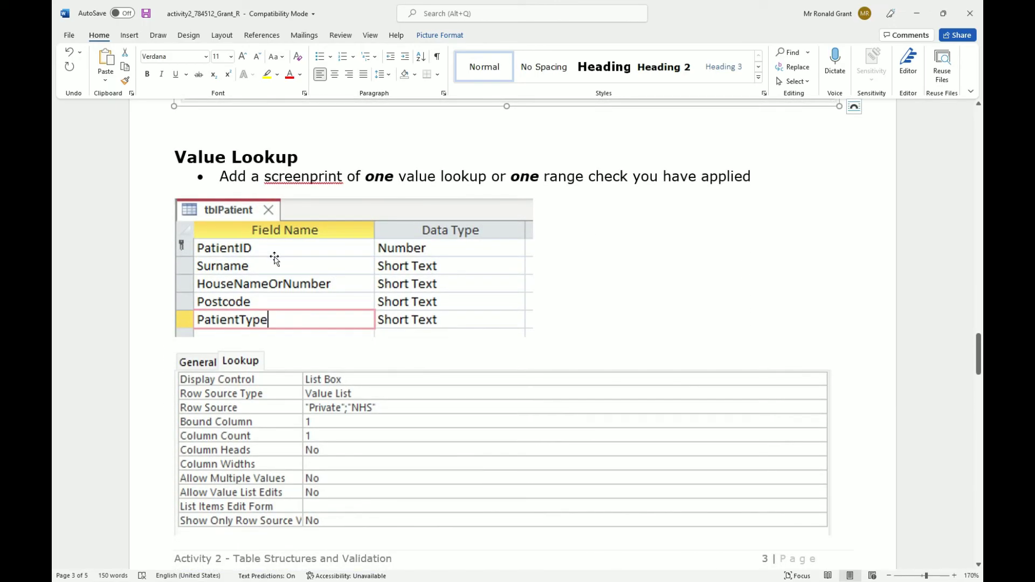
pyautogui.scroll(-1, 274, 259)
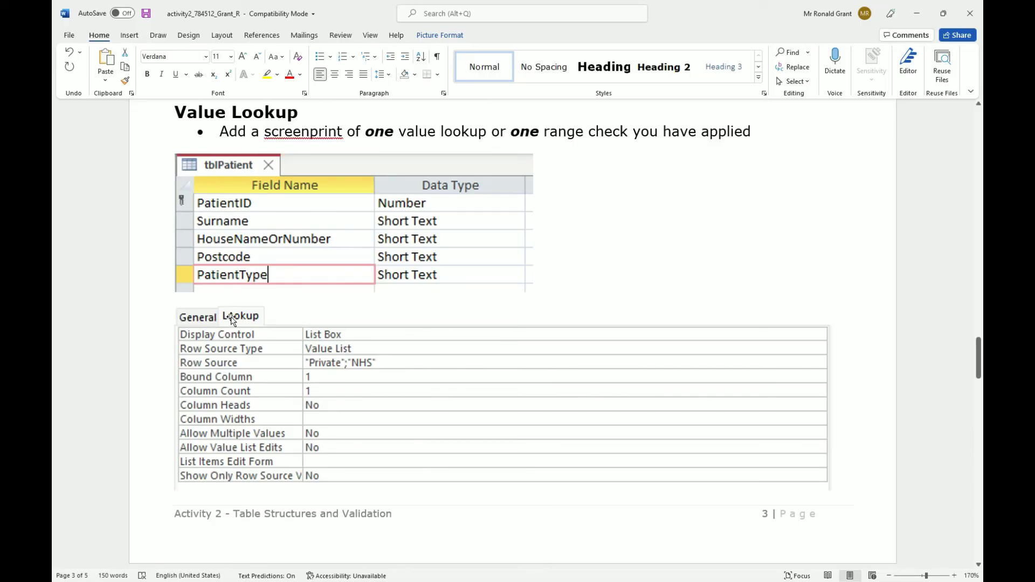
pyautogui.scroll(-8, 236, 318)
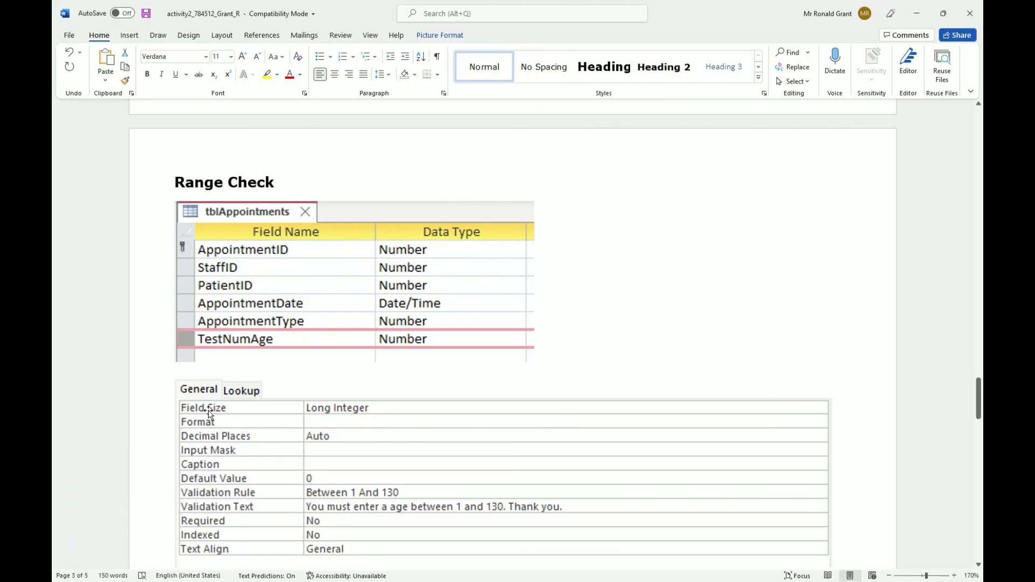
pyautogui.scroll(-6, 193, 381)
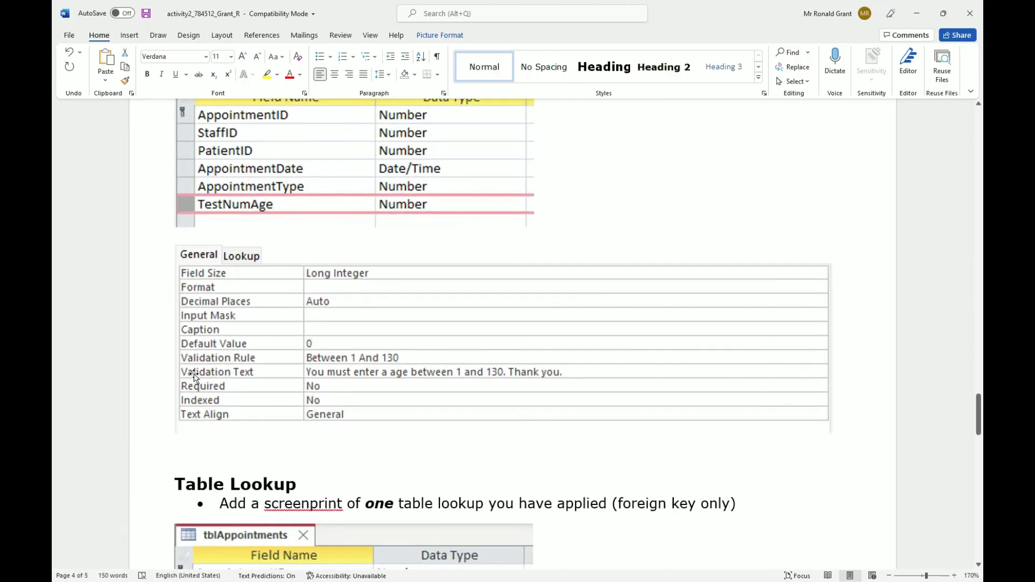
pyautogui.scroll(-1, 221, 362)
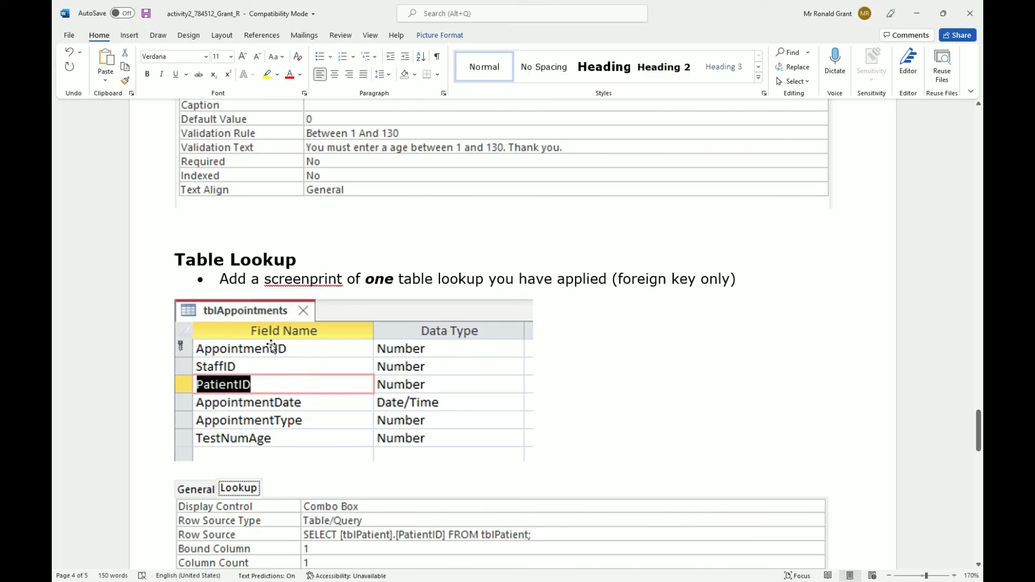
pyautogui.scroll(-3, 356, 366)
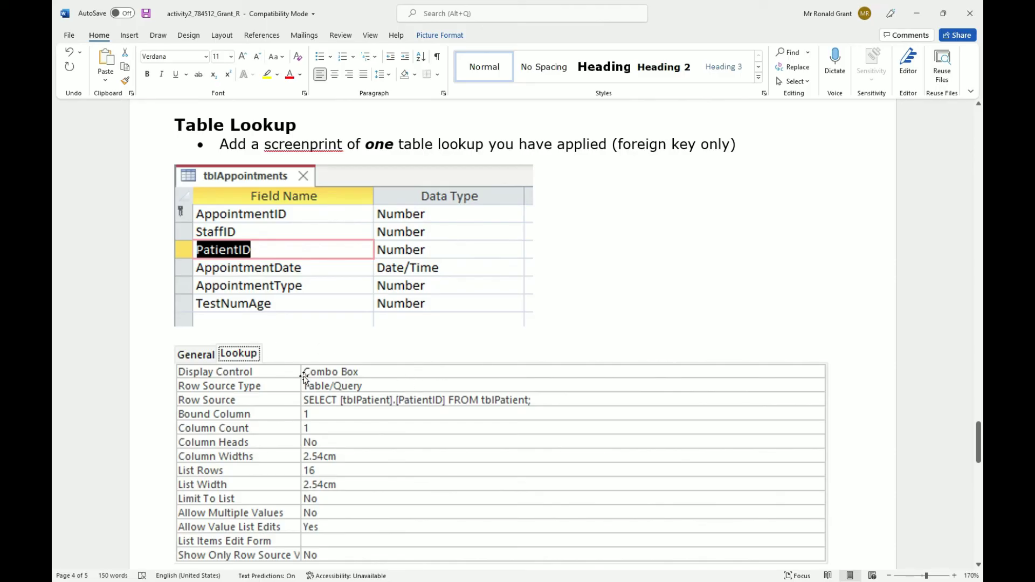
# - Place the insertion point on the empty line below the Format Check instruction
pyautogui.scroll(-10, 361, 371)
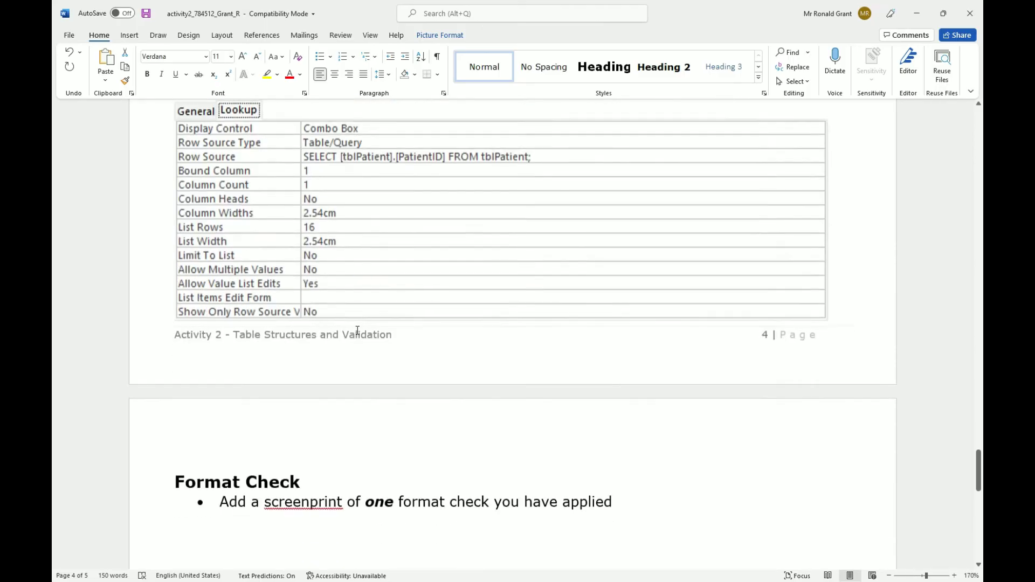
pyautogui.scroll(-2, 269, 301)
pyautogui.click(194, 261)
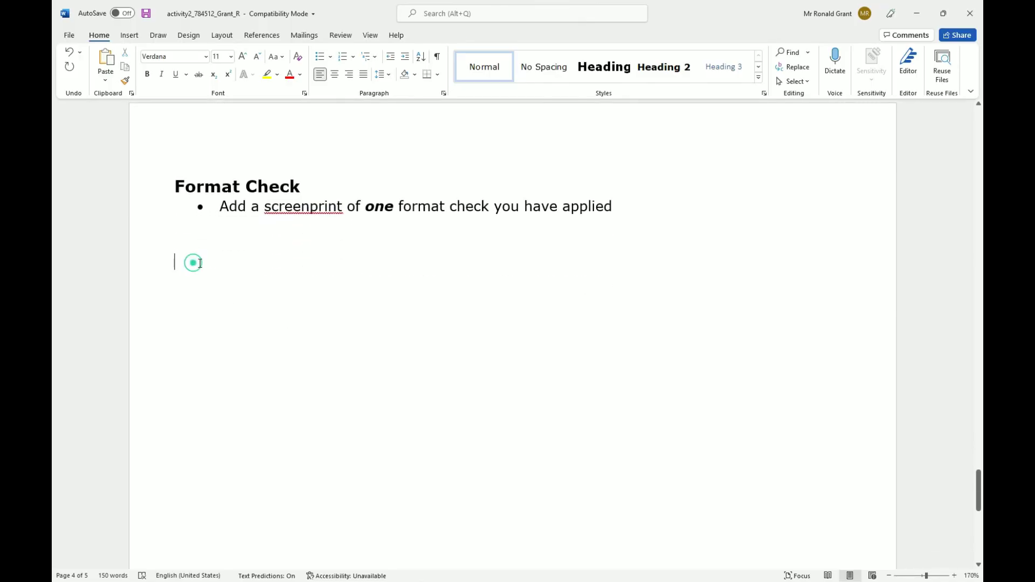
pyautogui.scroll(6, 199, 266)
pyautogui.scroll(-5, 202, 271)
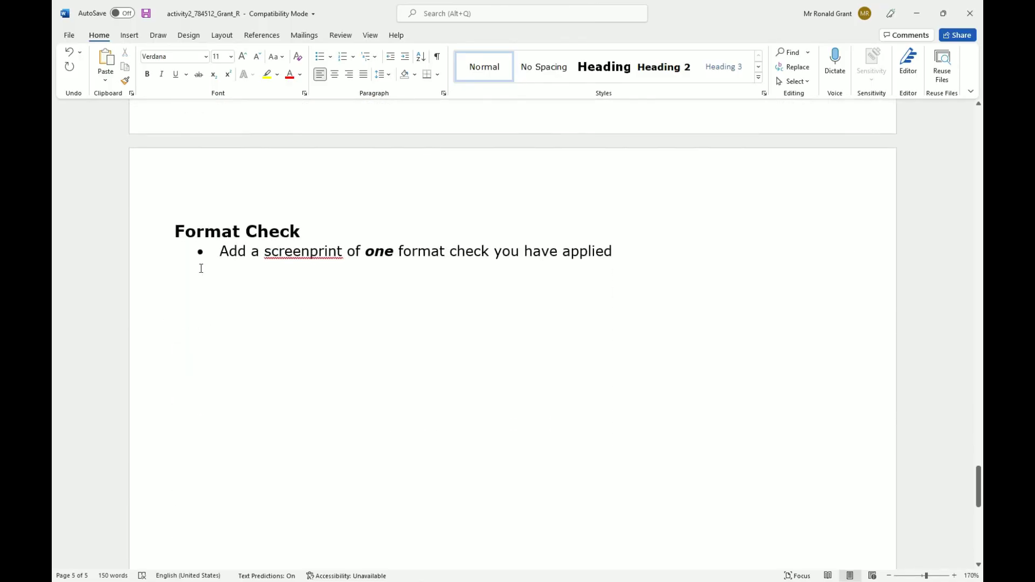